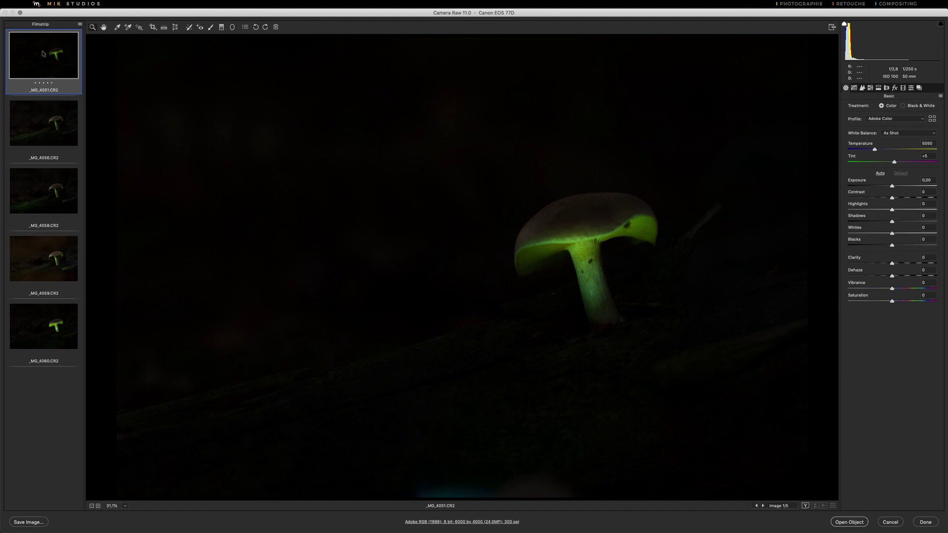
Step: Review the five mushroom shots, _MG_4051 through _MG_4060, in the filmstrip
{"action": "key", "text": "Down"}
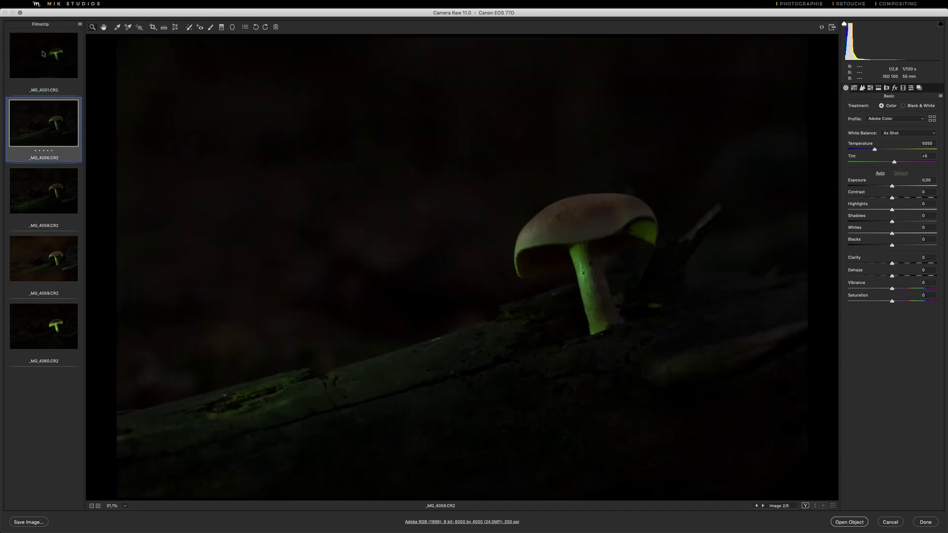
{"action": "key", "text": "Down"}
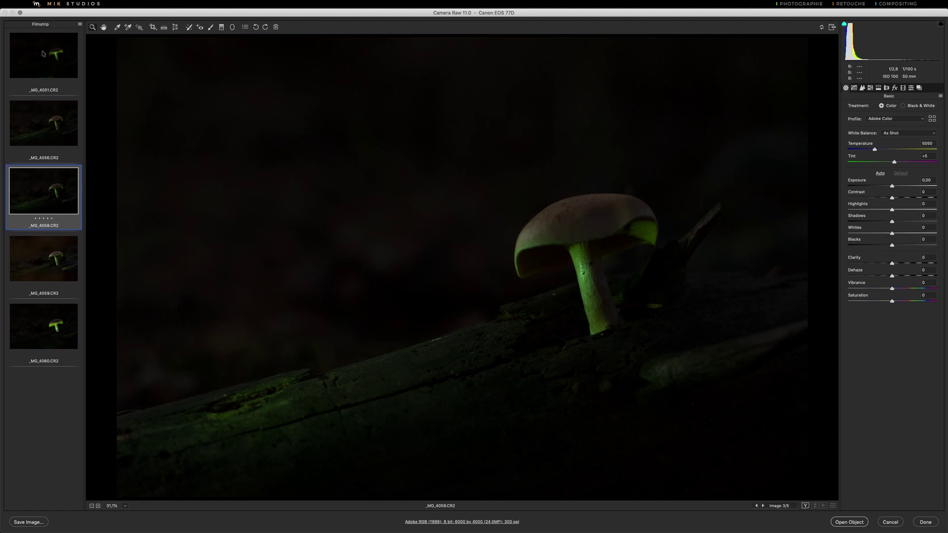
{"action": "key", "text": "Down"}
{"action": "key", "text": "Down"}
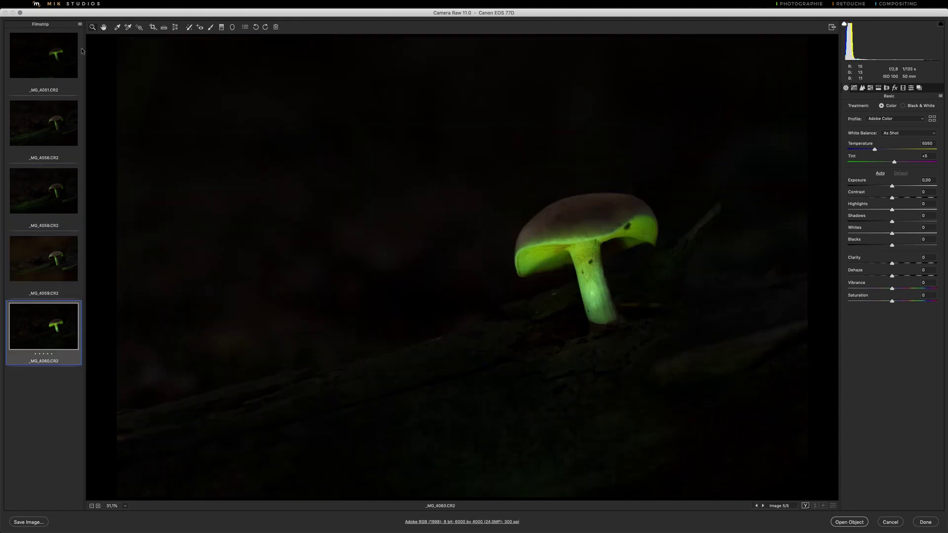
{"action": "left_click", "coordinate": [55, 57]}
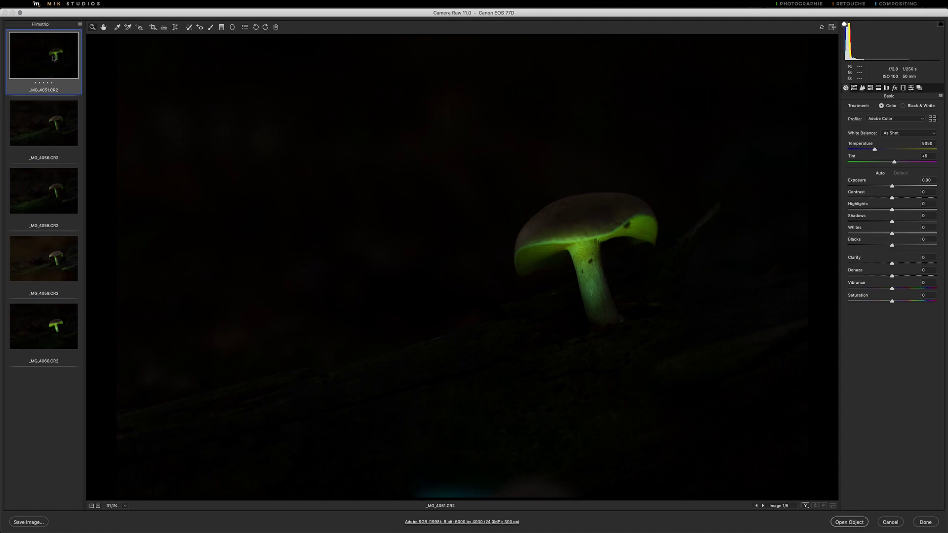
{"action": "left_click", "coordinate": [53, 120]}
{"action": "left_click", "coordinate": [51, 182]}
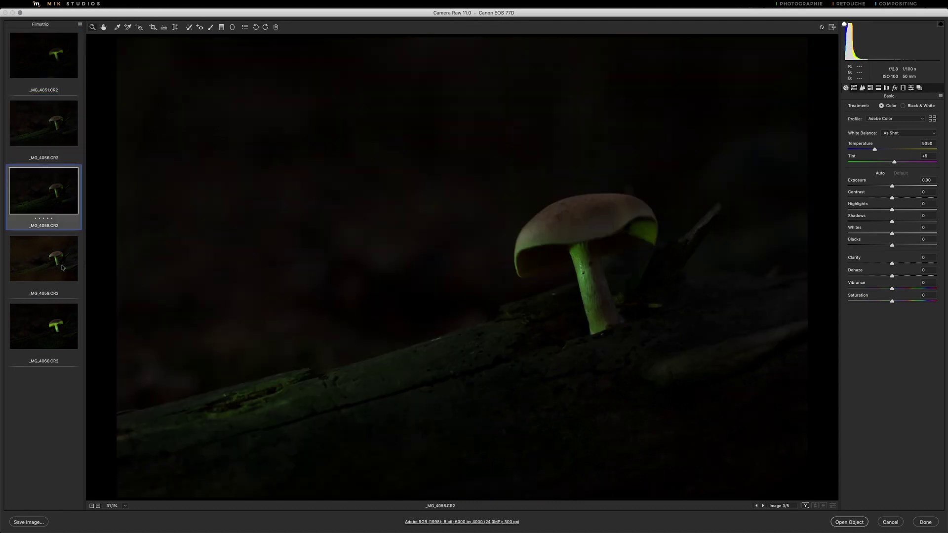
{"action": "left_click", "coordinate": [61, 273]}
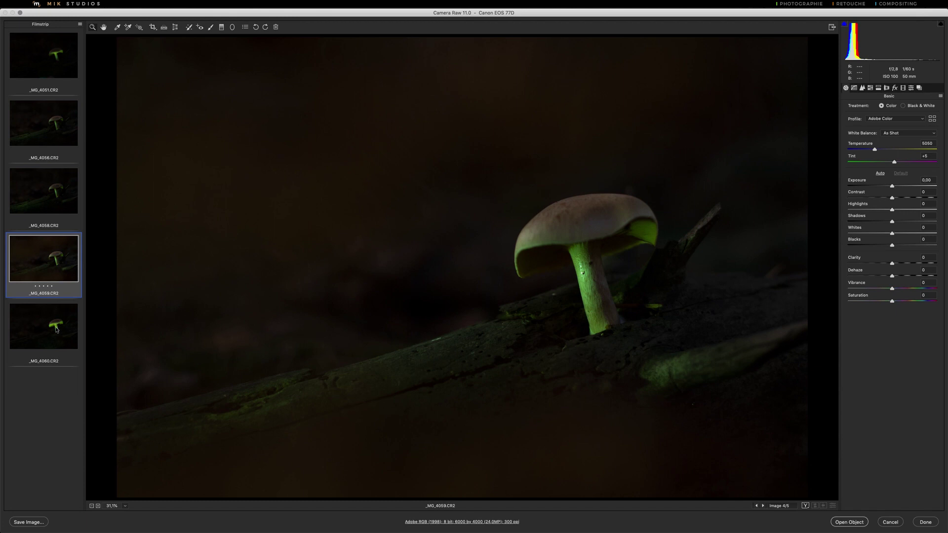
{"action": "left_click", "coordinate": [46, 53]}
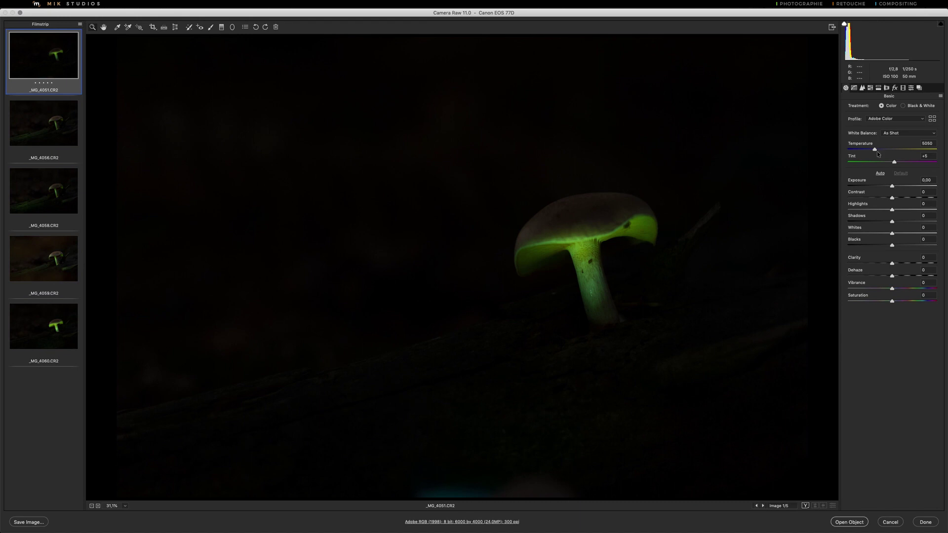
Step: Select all five shots and enable Remove Chromatic Aberration and lens profile corrections
{"action": "left_click", "coordinate": [48, 334], "text": "shift"}
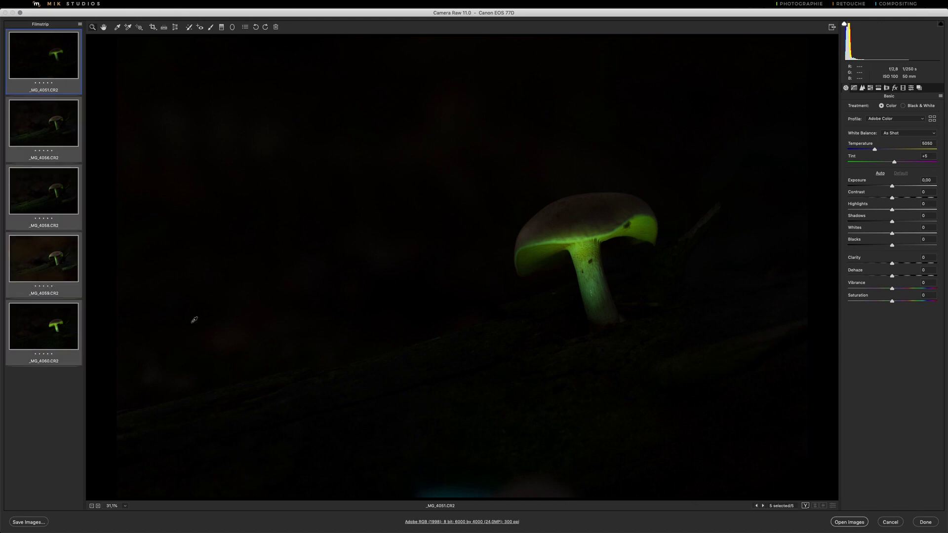
{"action": "key", "text": "shift"}
{"action": "left_click", "coordinate": [886, 88]}
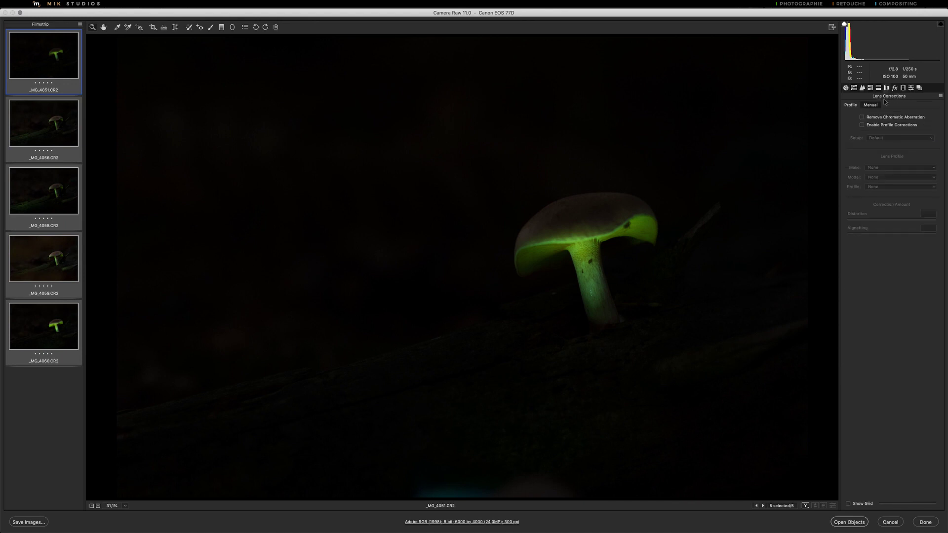
{"action": "left_click", "coordinate": [862, 118]}
{"action": "left_click", "coordinate": [863, 125]}
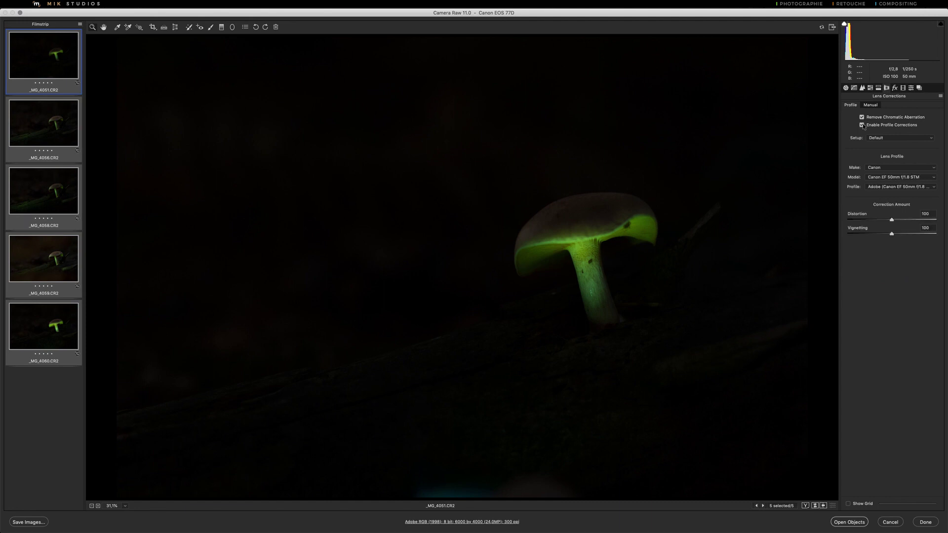
{"action": "left_click", "coordinate": [845, 88]}
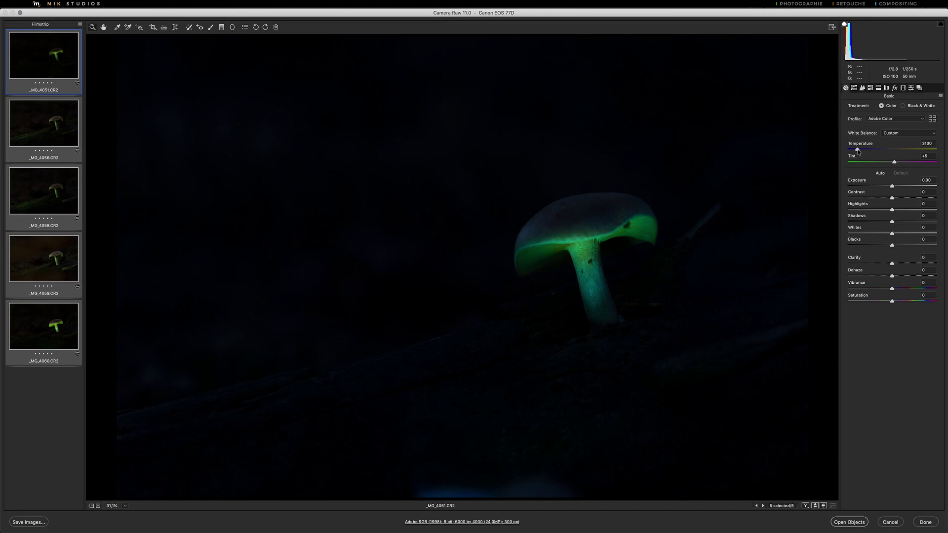
Step: Set Temperature 3100, Tint +10 and Exposure +0.40, then reselect all five shots
{"action": "left_click", "coordinate": [858, 150]}
{"action": "left_click", "coordinate": [896, 162]}
{"action": "left_click_drag", "start_coordinate": [893, 187], "coordinate": [896, 187]}
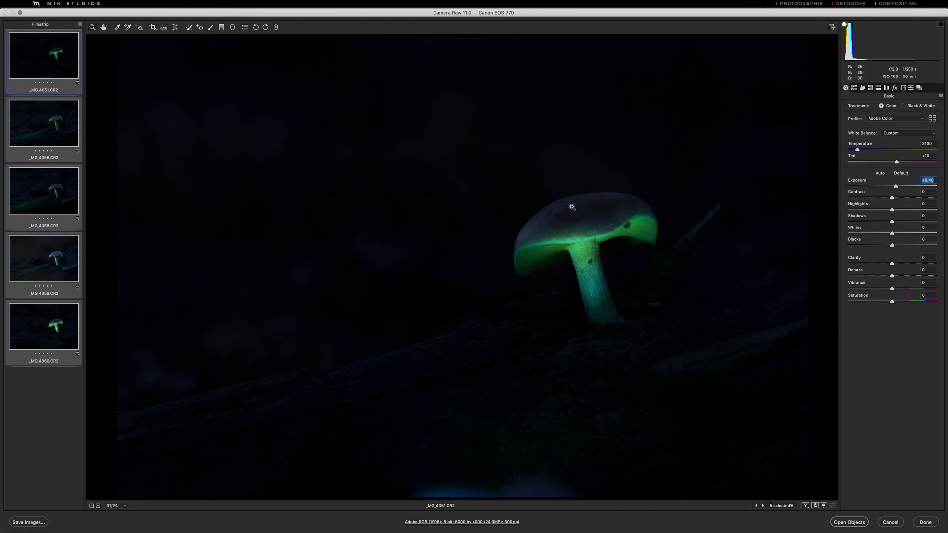
{"action": "left_click", "coordinate": [41, 195]}
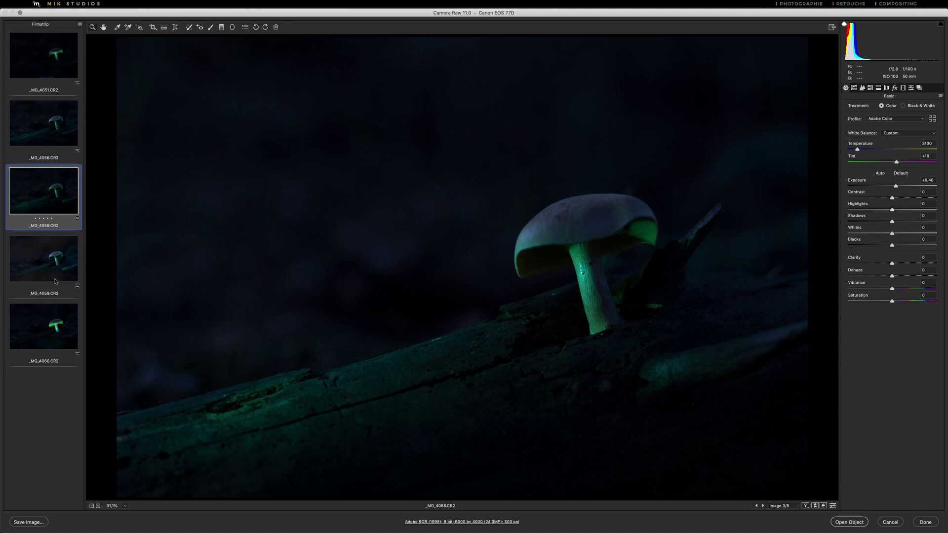
{"action": "key", "text": "ctrl+a"}
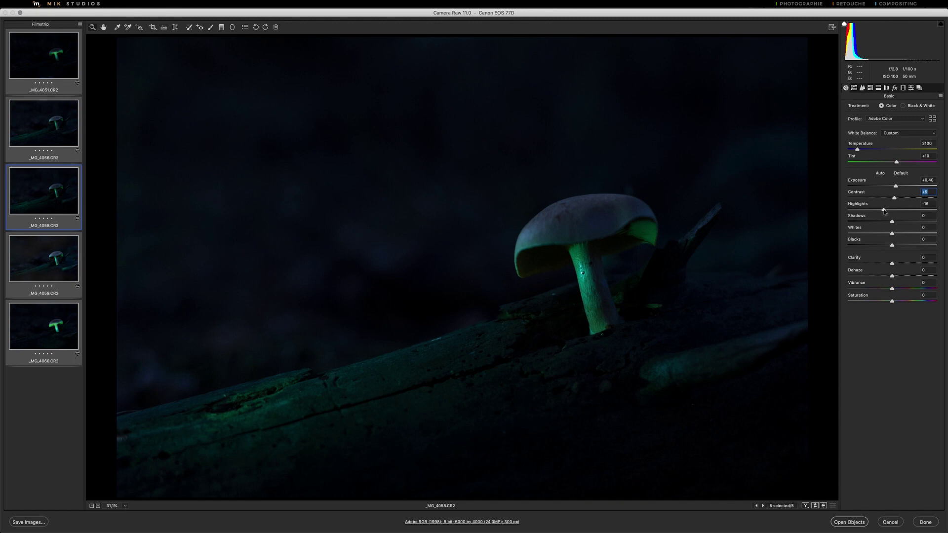
Step: Lower Highlights to -40 and lift Shadows to +30
{"action": "key", "text": "Tab"}
{"action": "key", "text": "shift+Down"}
{"action": "key", "text": "shift+Down"}
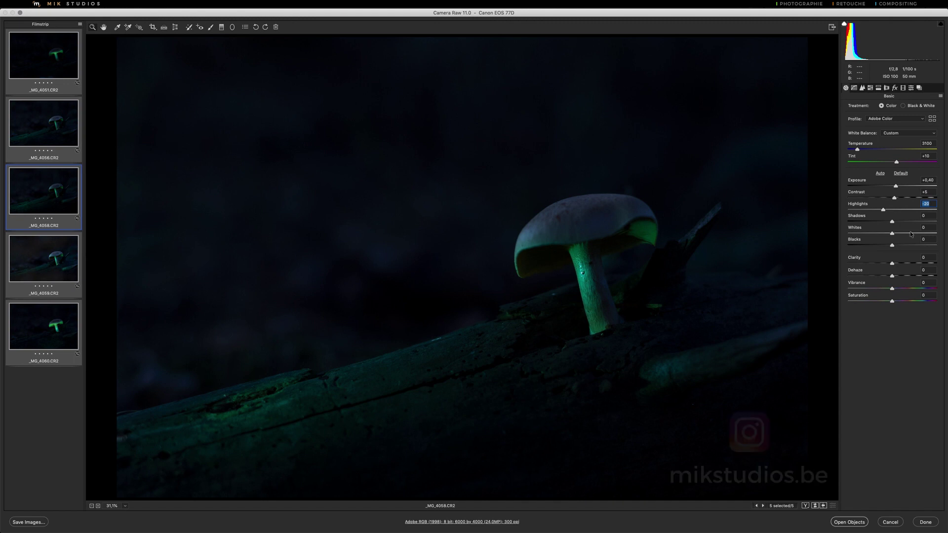
{"action": "type", "text": "-40"}
{"action": "left_click", "coordinate": [892, 221]}
{"action": "left_click_drag", "start_coordinate": [892, 222], "coordinate": [905, 223]}
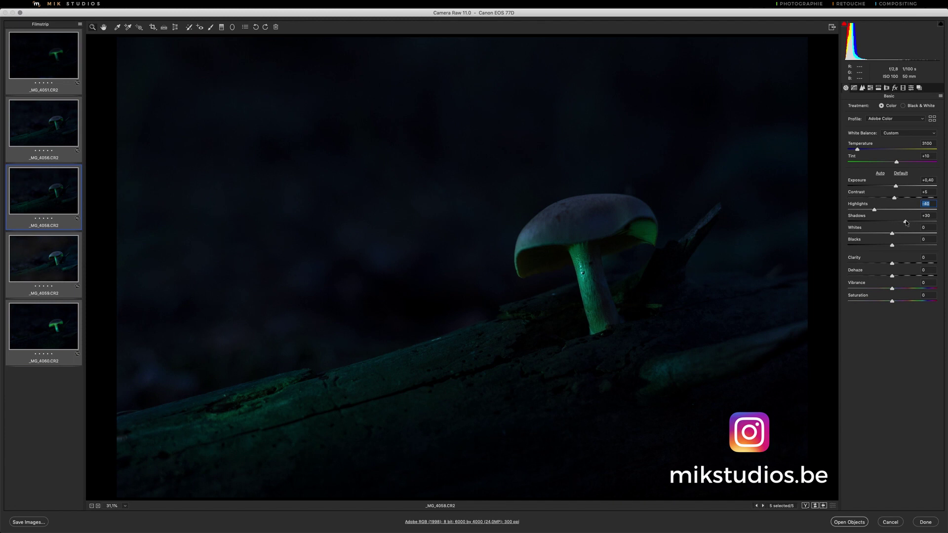
{"action": "key", "text": "Tab"}
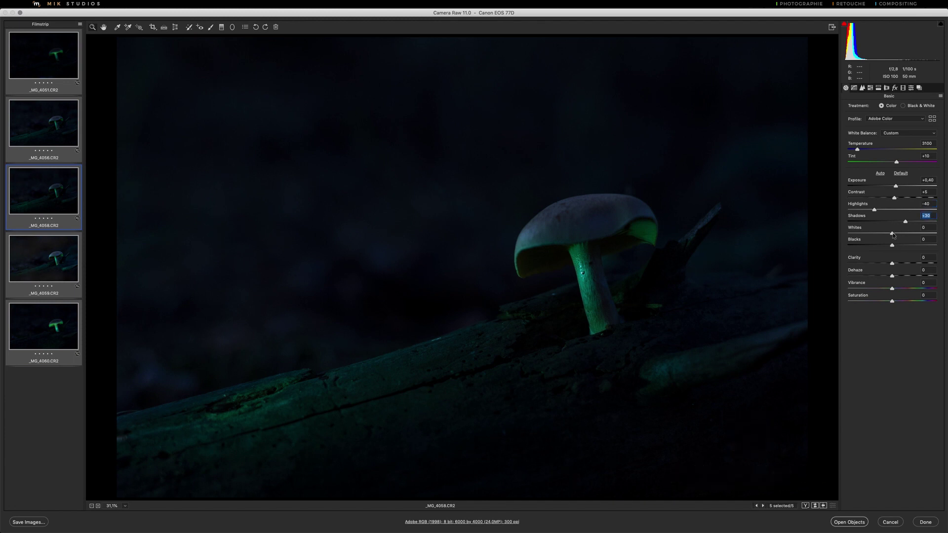
Step: Raise Whites to +30 and set Blacks to -5, then compare _MG_4058 against defaults
{"action": "left_click_drag", "start_coordinate": [892, 235], "coordinate": [895, 234]}
{"action": "key", "text": "Tab"}
{"action": "type", "text": "22"}
{"action": "key", "text": "Tab"}
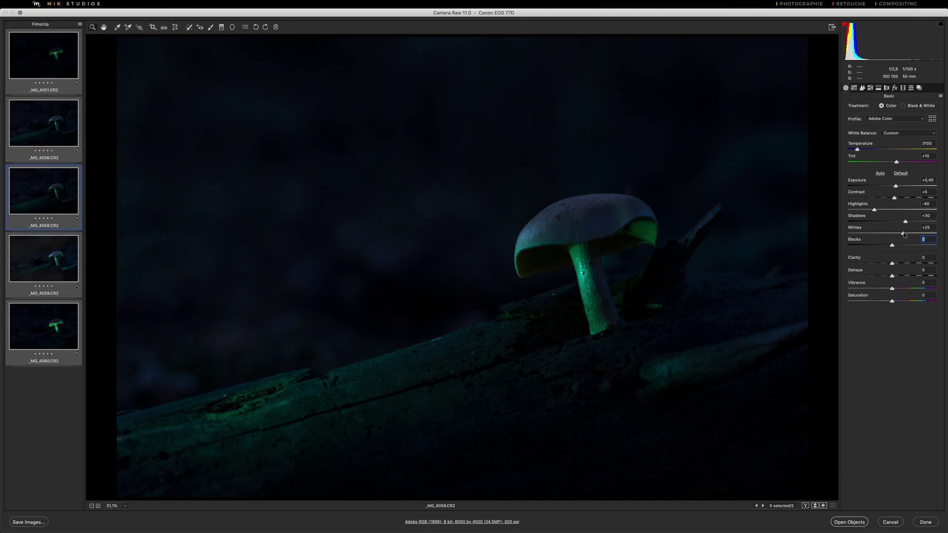
{"action": "left_click_drag", "start_coordinate": [903, 234], "coordinate": [905, 235]}
{"action": "left_click_drag", "start_coordinate": [892, 245], "coordinate": [890, 246]}
{"action": "left_click", "coordinate": [890, 246]}
{"action": "left_click", "coordinate": [16, 193]}
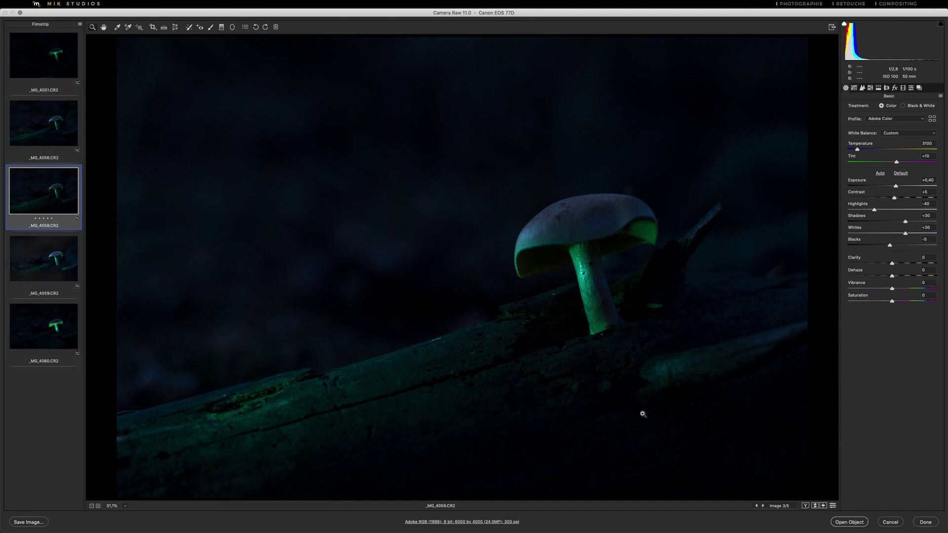
{"action": "left_click", "coordinate": [833, 506]}
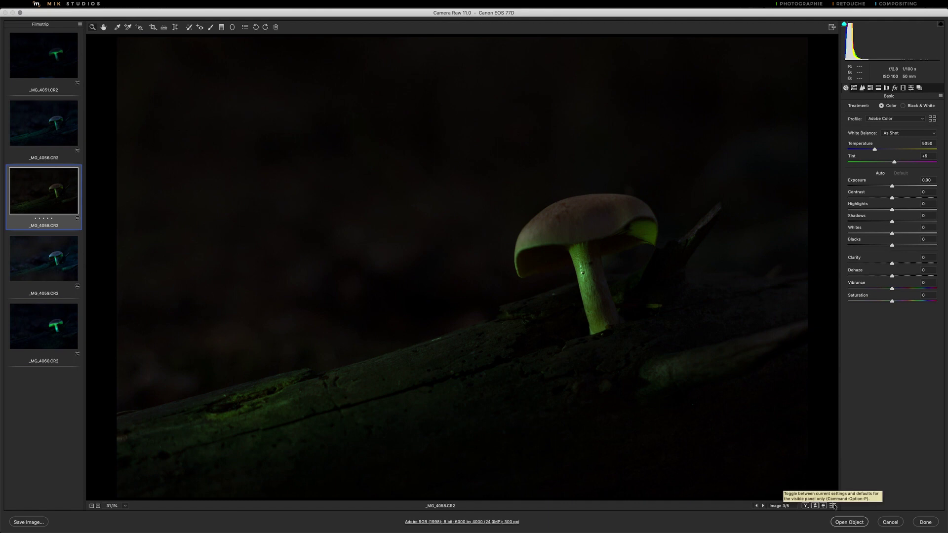
Step: Restore the current edits, reselect all five shots and raise Clarity to +21
{"action": "left_click", "coordinate": [833, 505]}
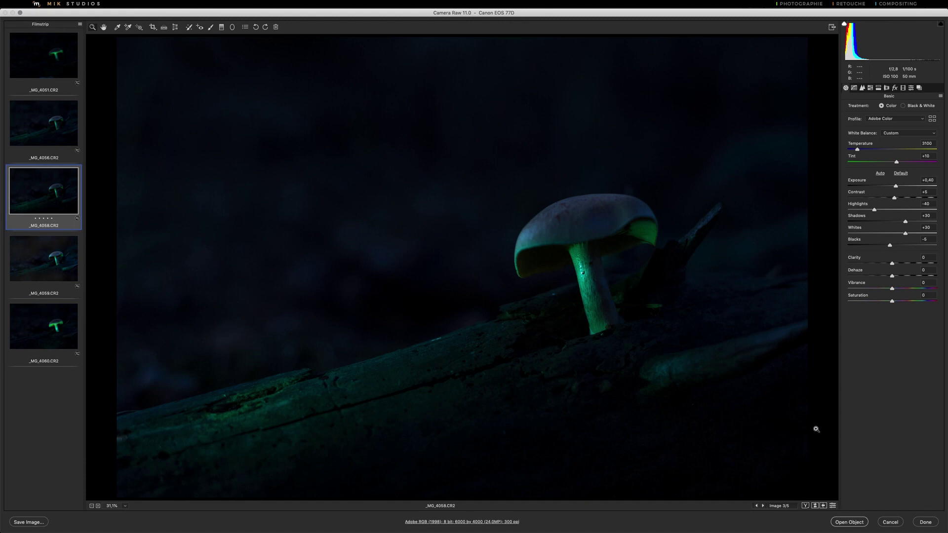
{"action": "key", "text": "ctrl+a"}
{"action": "left_click_drag", "start_coordinate": [891, 263], "coordinate": [902, 264]}
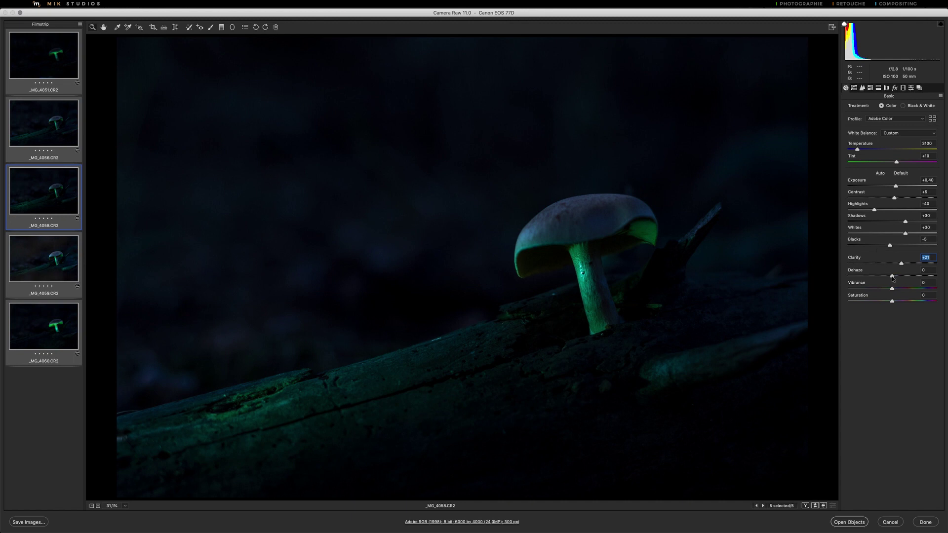
Step: Set Dehaze -3, Vibrance +22 and Saturation -11, comparing _MG_4058 against defaults
{"action": "left_click_drag", "start_coordinate": [891, 277], "coordinate": [903, 290]}
{"action": "left_click_drag", "start_coordinate": [904, 290], "coordinate": [889, 301]}
{"action": "left_click", "coordinate": [66, 194]}
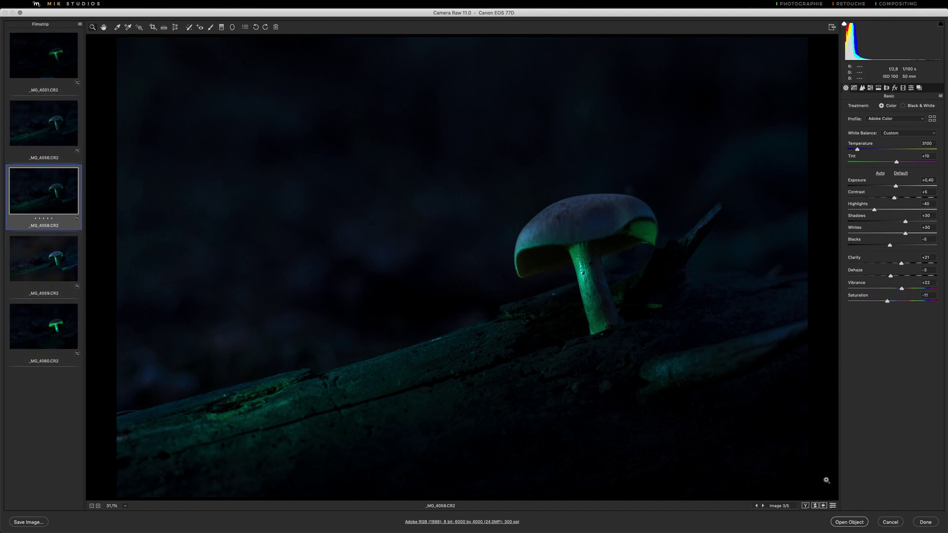
{"action": "left_click", "coordinate": [833, 506]}
{"action": "left_click", "coordinate": [833, 505]}
Step: Select all five edited shots and open them in Photoshop
{"action": "left_click", "coordinate": [60, 329]}
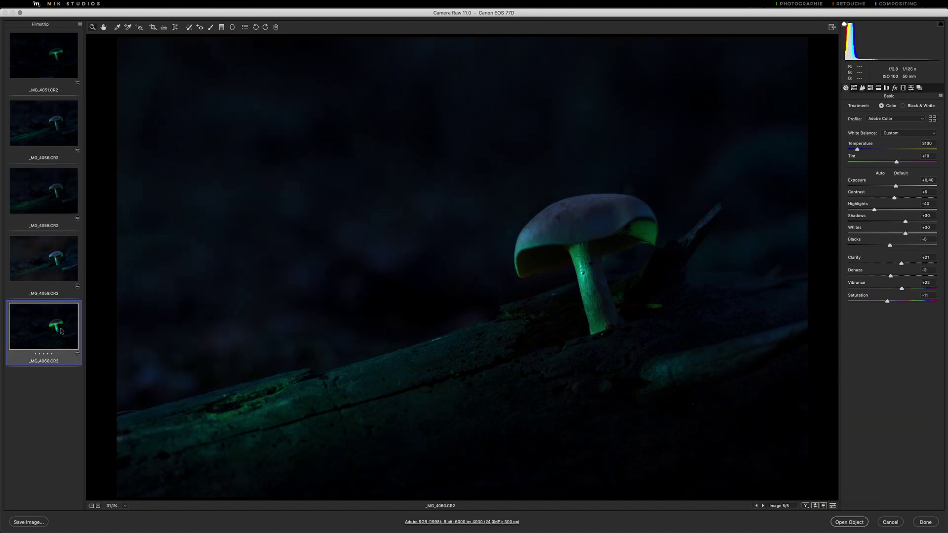
{"action": "left_click", "coordinate": [55, 59], "text": "shift"}
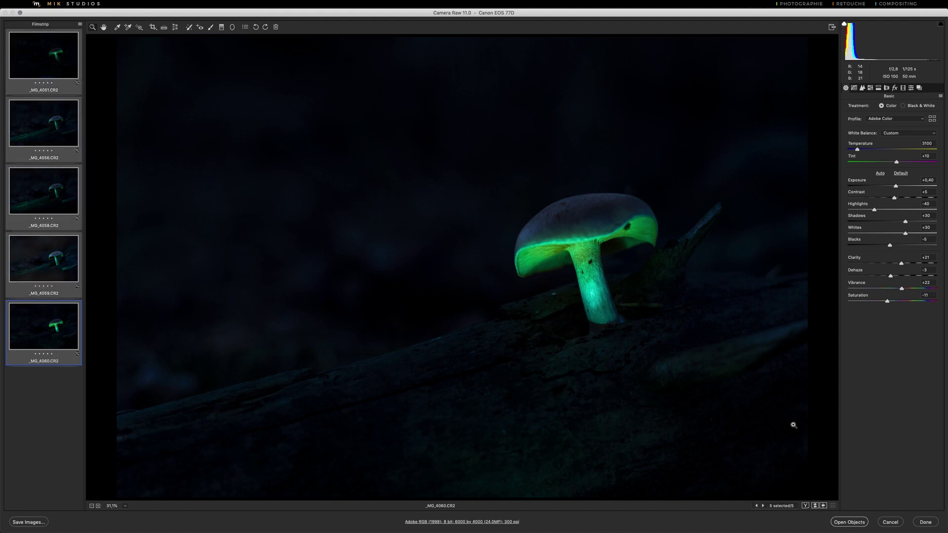
{"action": "left_click", "coordinate": [854, 522]}
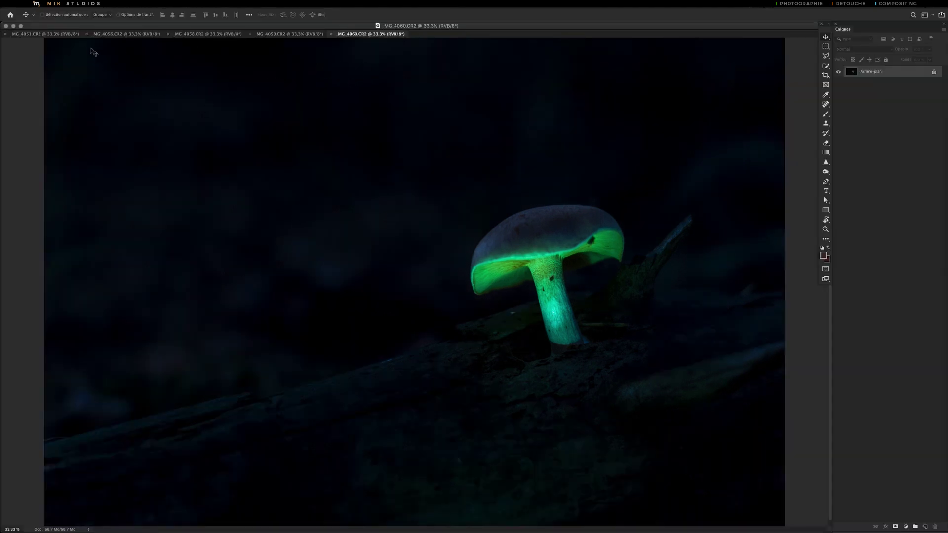
Step: Load all five open files into one layered document with Load Files into Stack
{"action": "left_click", "coordinate": [69, 4]}
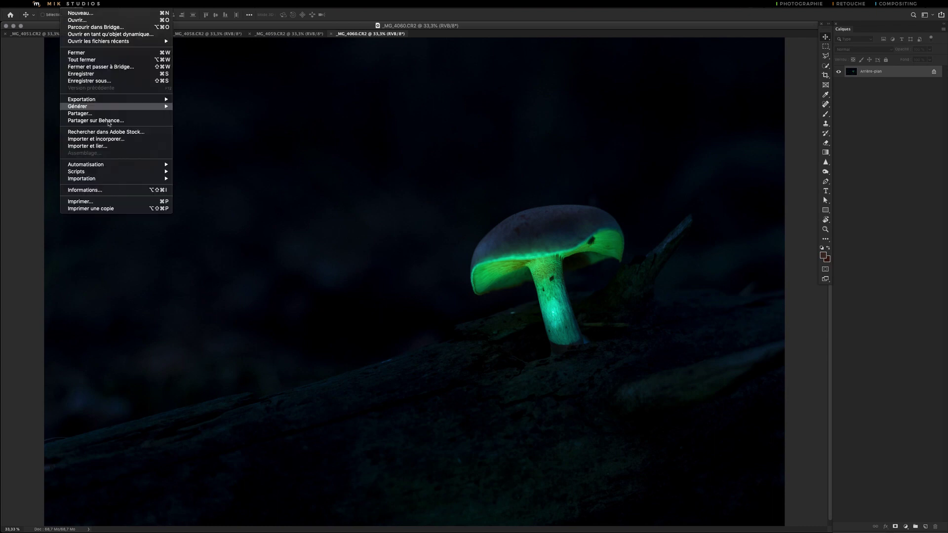
{"action": "mouse_move", "coordinate": [76, 171]}
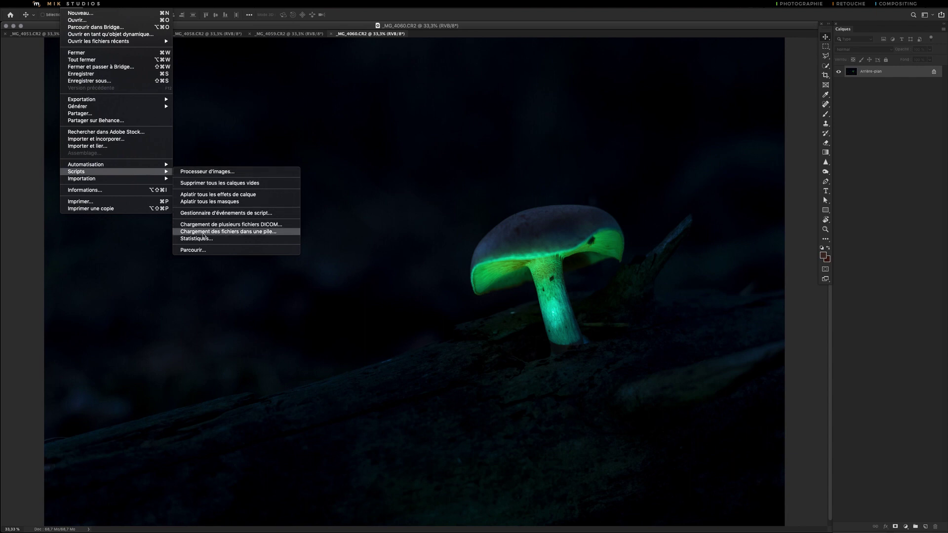
{"action": "left_click", "coordinate": [231, 232]}
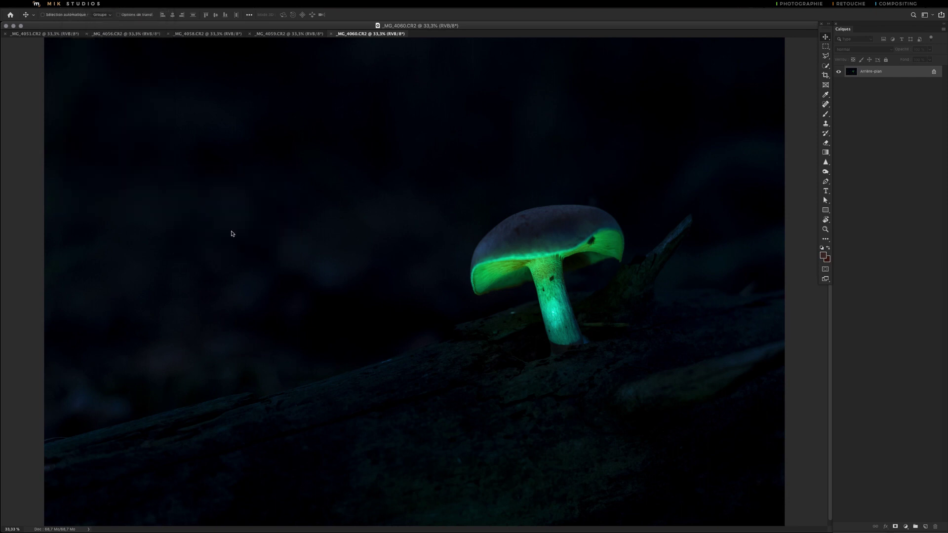
{"action": "left_click_drag", "start_coordinate": [468, 197], "coordinate": [426, 86]}
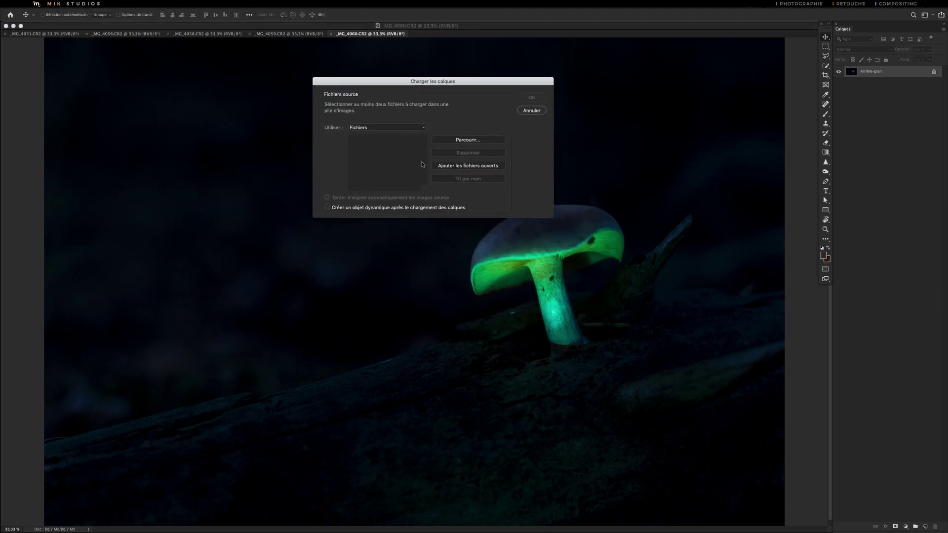
{"action": "left_click", "coordinate": [470, 166]}
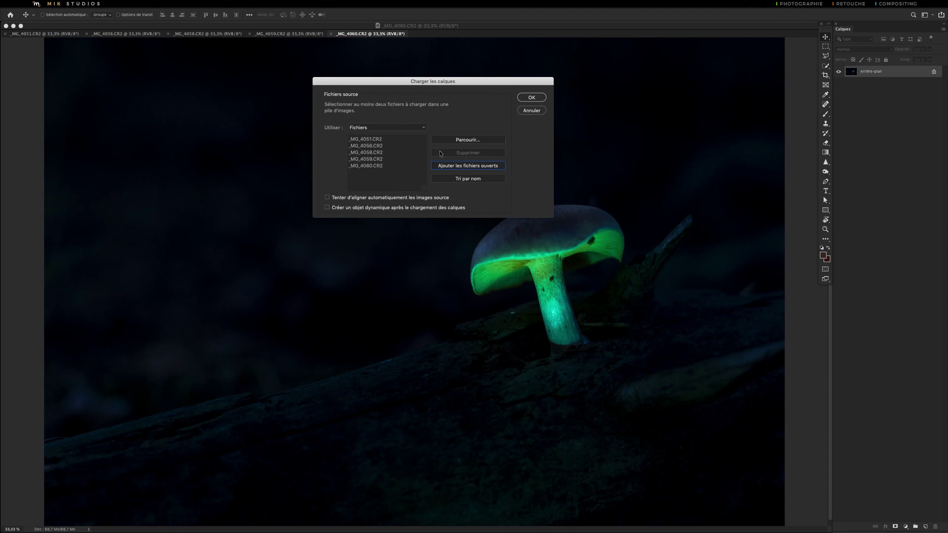
{"action": "left_click", "coordinate": [531, 98]}
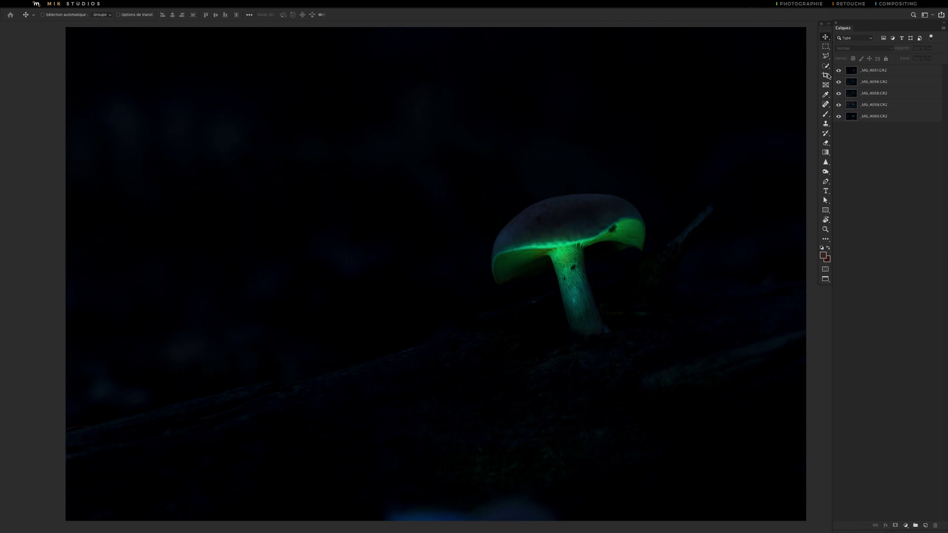
Step: Select all five exposure layers, _MG_4051 through _MG_4060, in the Layers panel
{"action": "left_click", "coordinate": [900, 72]}
{"action": "left_click", "coordinate": [895, 117], "text": "shift"}
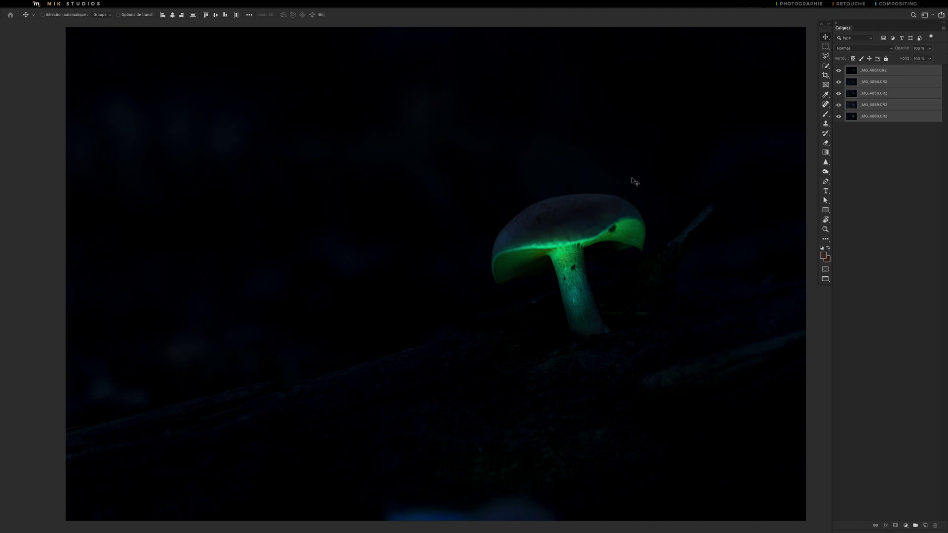
{"action": "left_click", "coordinate": [98, 5]}
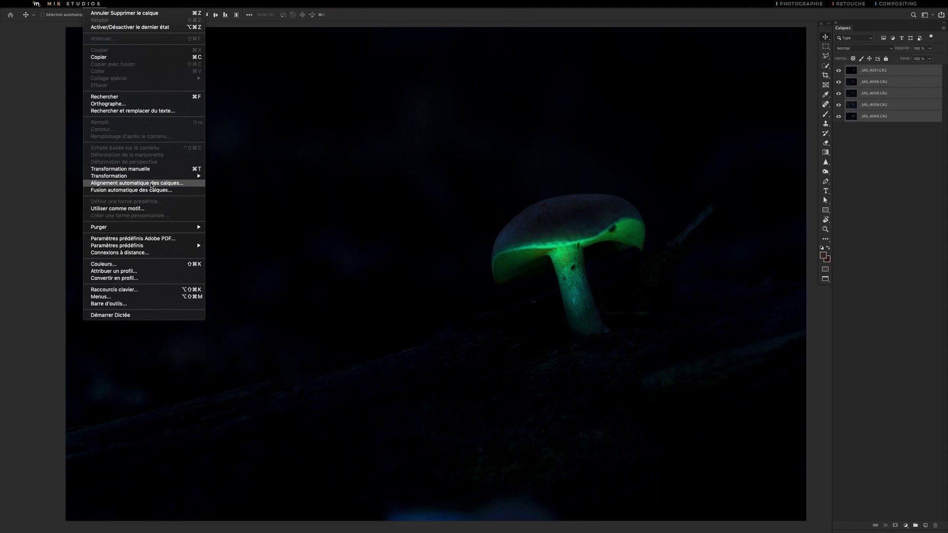
Step: Auto-align the five layers using Auto projection and zoom out to the whole image
{"action": "left_click", "coordinate": [151, 184]}
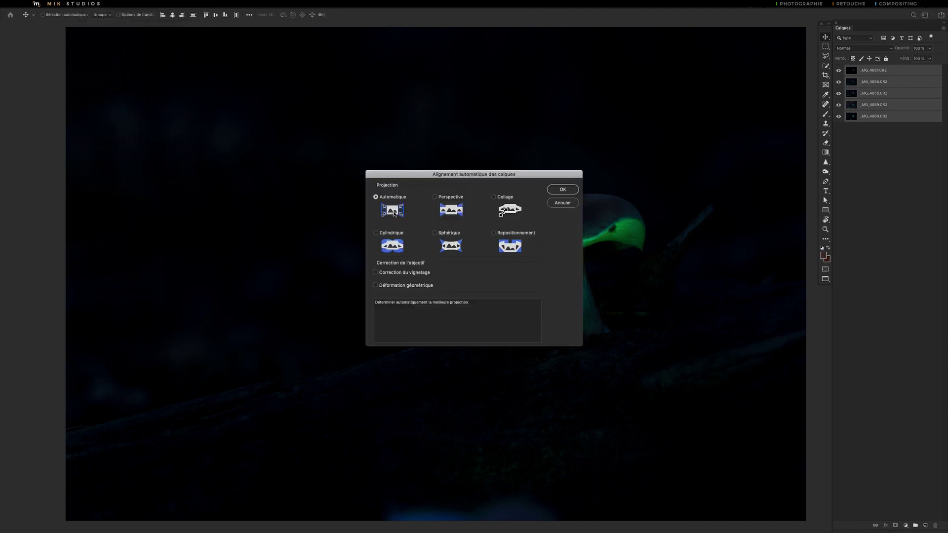
{"action": "left_click", "coordinate": [562, 190]}
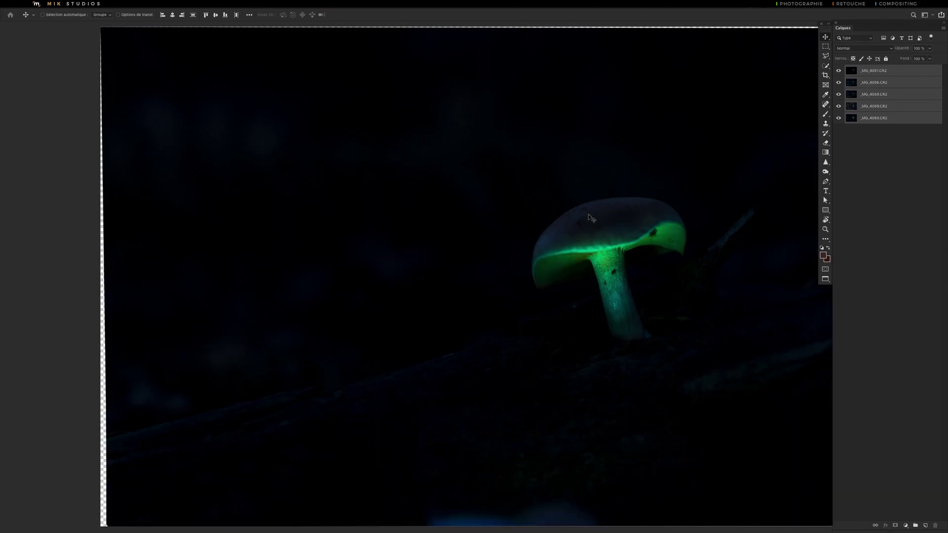
{"action": "key", "text": "ctrl+minus"}
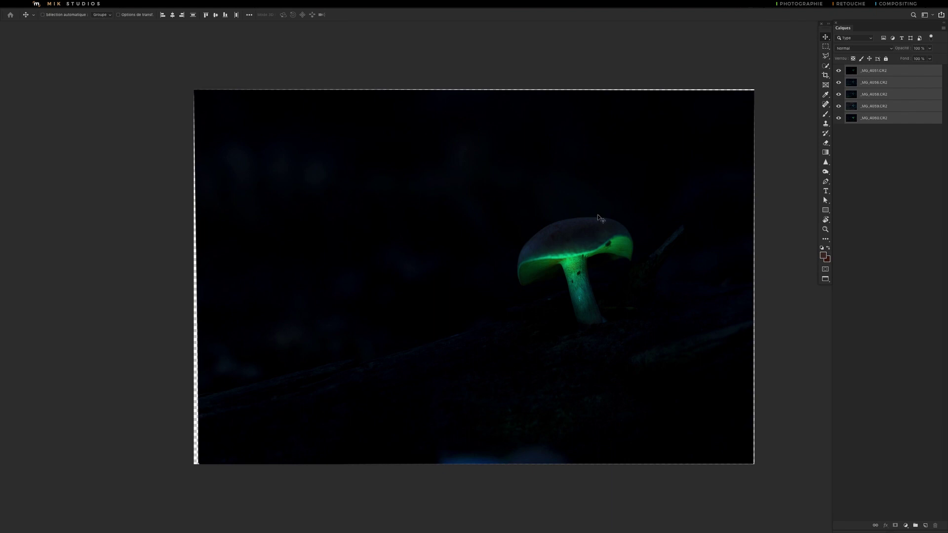
Step: Toggle layer visibility to compare exposures, leaving only _MG_4060 visible
{"action": "left_click_drag", "start_coordinate": [838, 70], "coordinate": [842, 103]}
{"action": "left_click", "coordinate": [838, 106]}
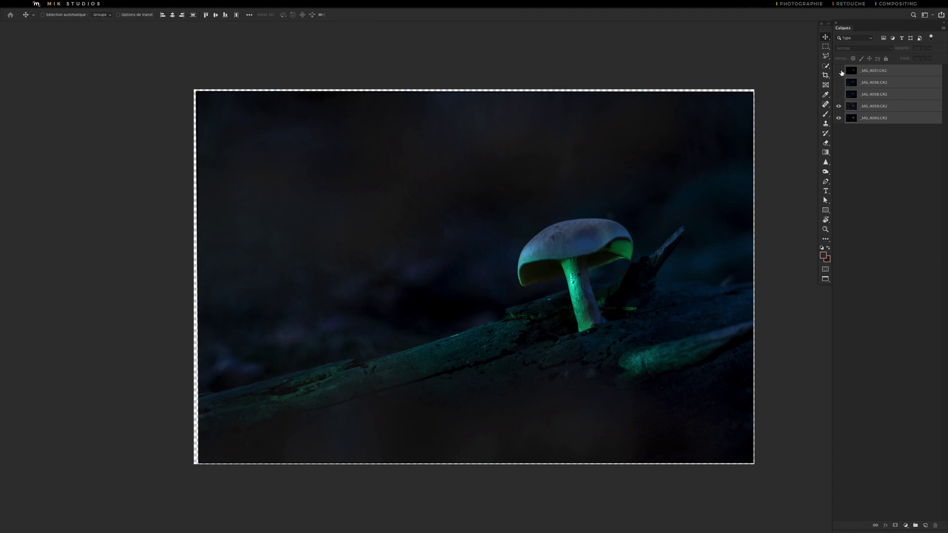
{"action": "left_click", "coordinate": [839, 105]}
{"action": "left_click", "coordinate": [839, 105]}
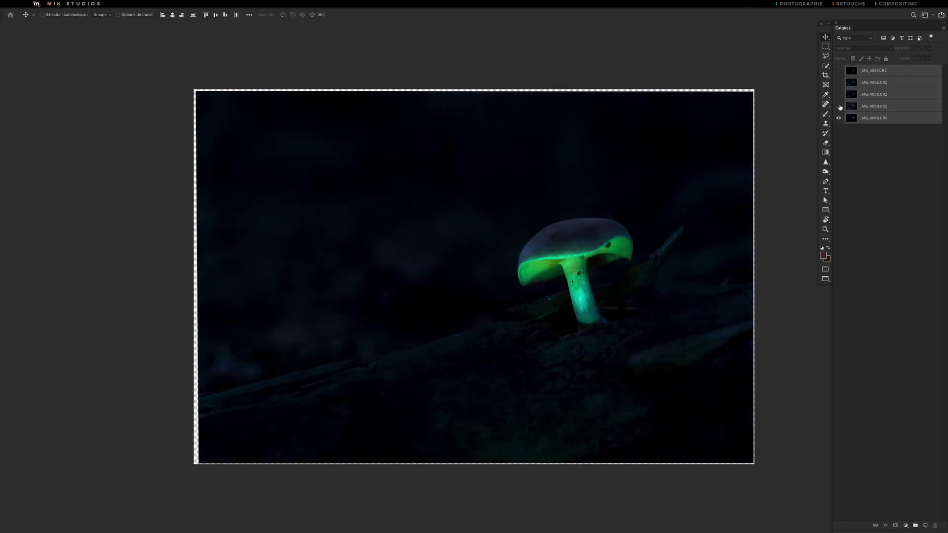
{"action": "left_click", "coordinate": [839, 105]}
{"action": "left_click", "coordinate": [839, 94]}
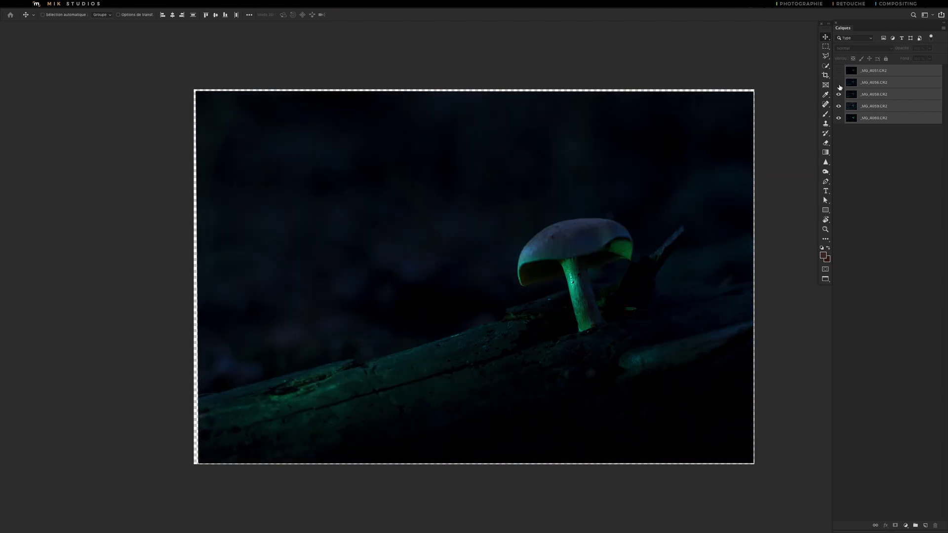
{"action": "left_click", "coordinate": [839, 81]}
{"action": "left_click", "coordinate": [839, 70]}
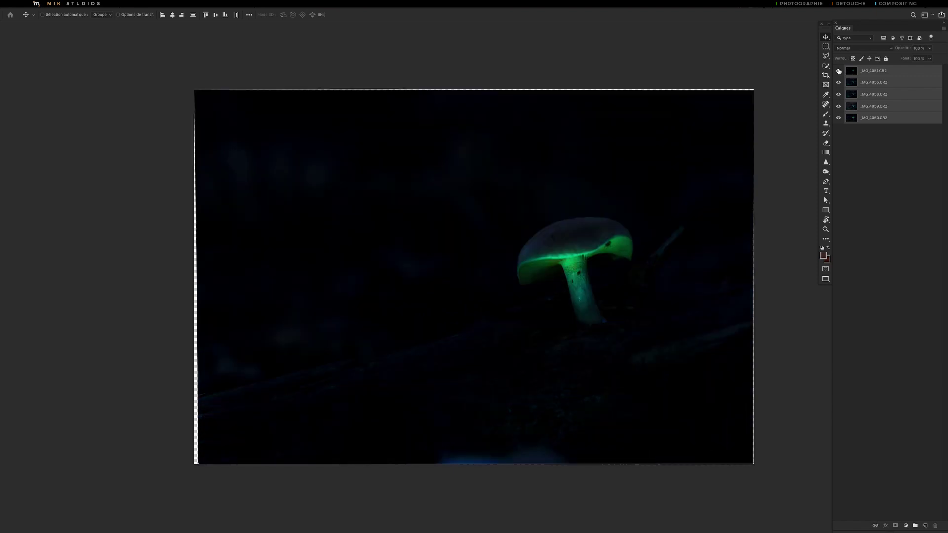
{"action": "left_click", "coordinate": [838, 70]}
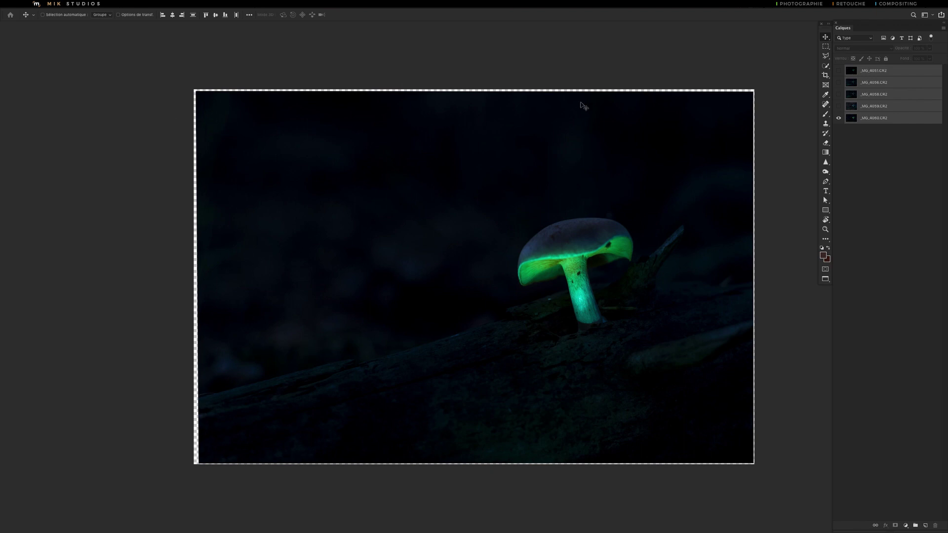
Step: Crop the stack inward to about 49,87 × 33,22 cm, trimming the empty alignment edges
{"action": "key", "text": "c"}
{"action": "mouse_move", "coordinate": [197, 90]}
{"action": "left_mouse_down"}
{"action": "mouse_move", "coordinate": [640, 406]}
{"action": "mouse_move", "coordinate": [761, 460]}
{"action": "left_mouse_up"}
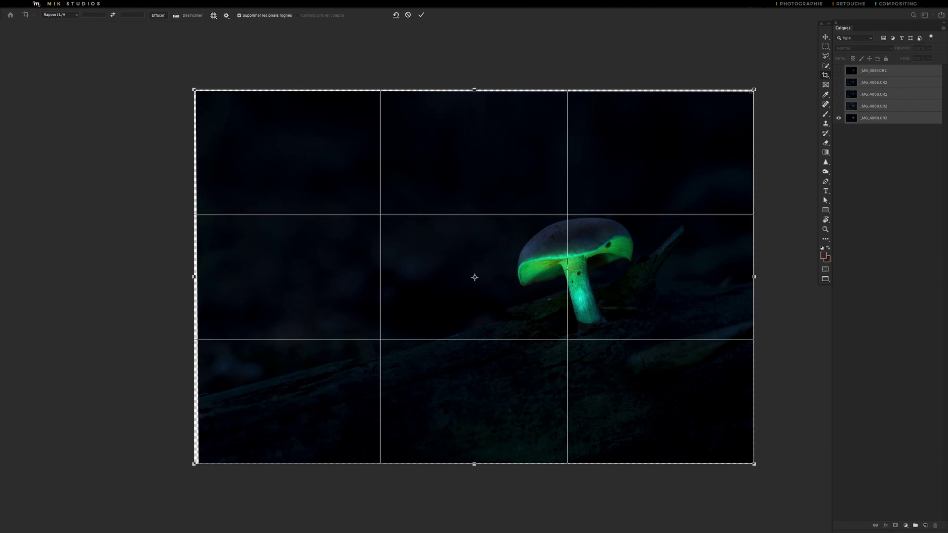
{"action": "left_click_drag", "start_coordinate": [753, 90], "coordinate": [745, 94]}
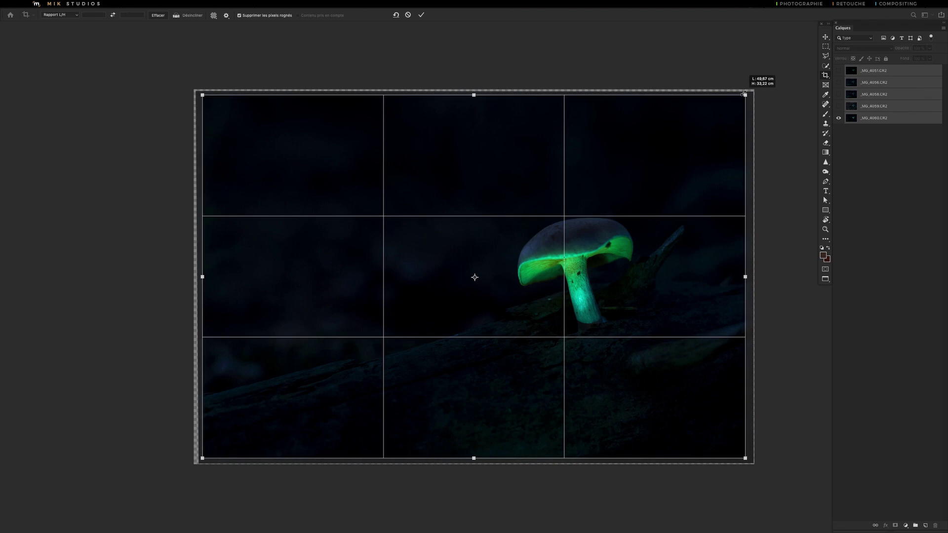
{"action": "left_click_drag", "start_coordinate": [744, 92], "coordinate": [745, 93]}
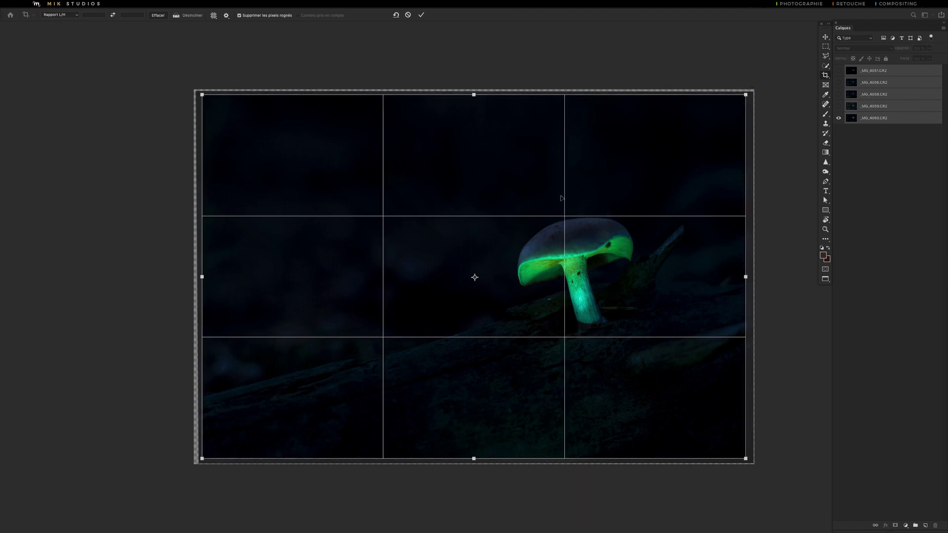
{"action": "key", "text": "Return"}
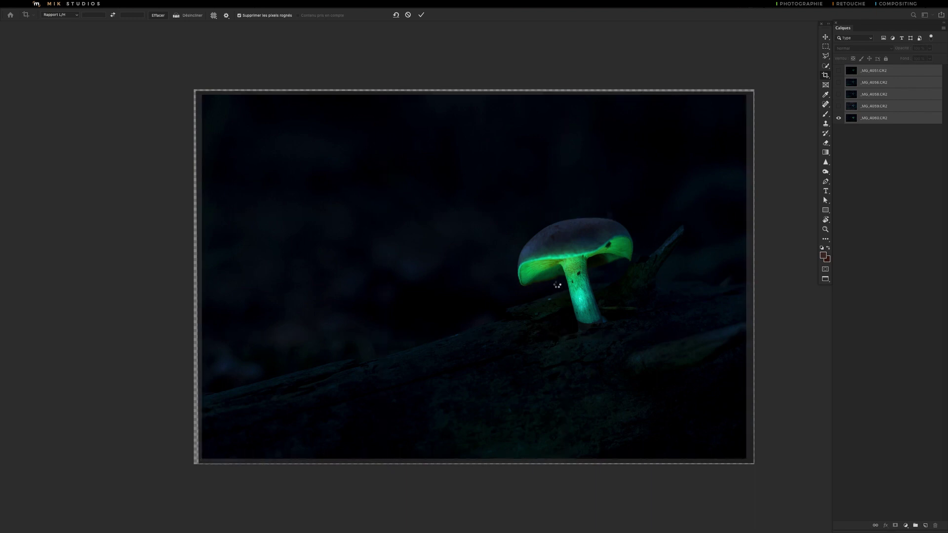
Step: View each exposure on its own, then make all five layers visible again
{"action": "key", "text": "v"}
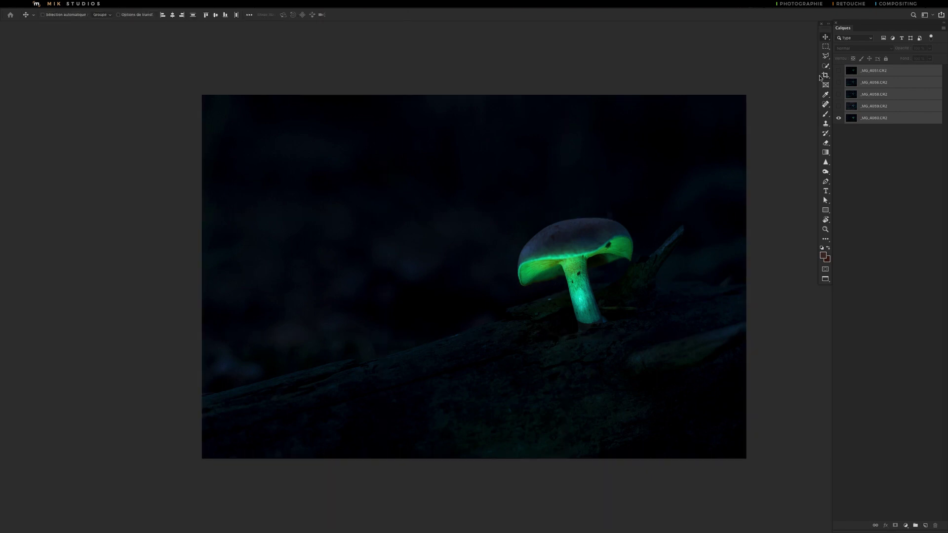
{"action": "left_click", "coordinate": [838, 118]}
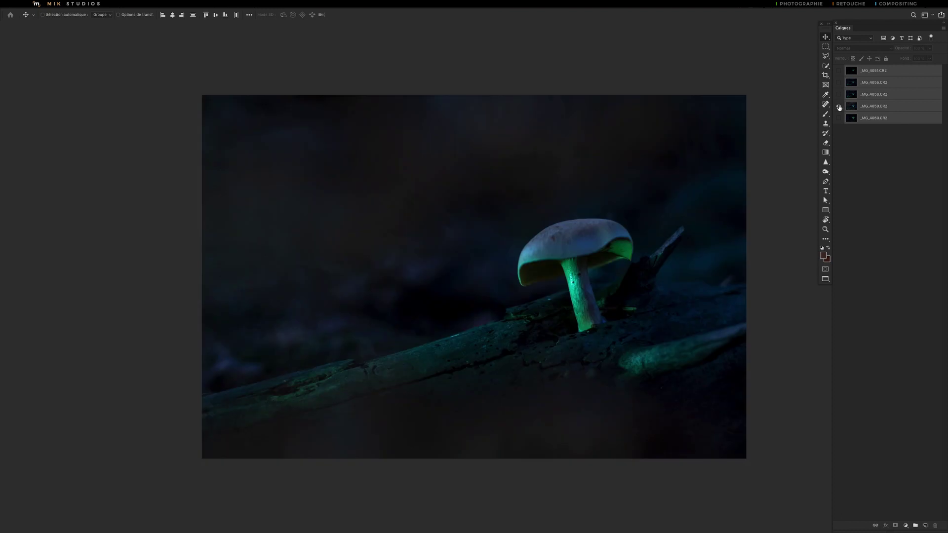
{"action": "left_click", "coordinate": [839, 106]}
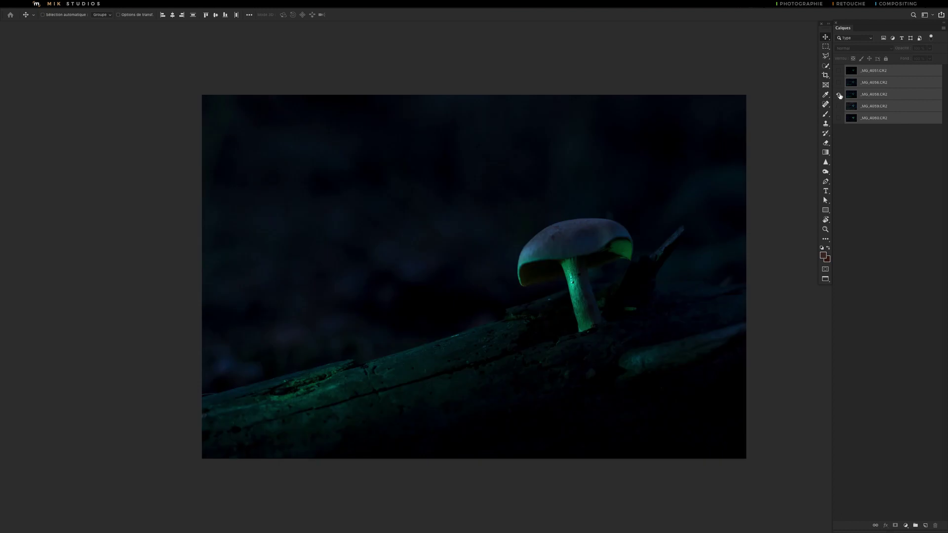
{"action": "left_click", "coordinate": [839, 94]}
{"action": "left_click", "coordinate": [839, 82]}
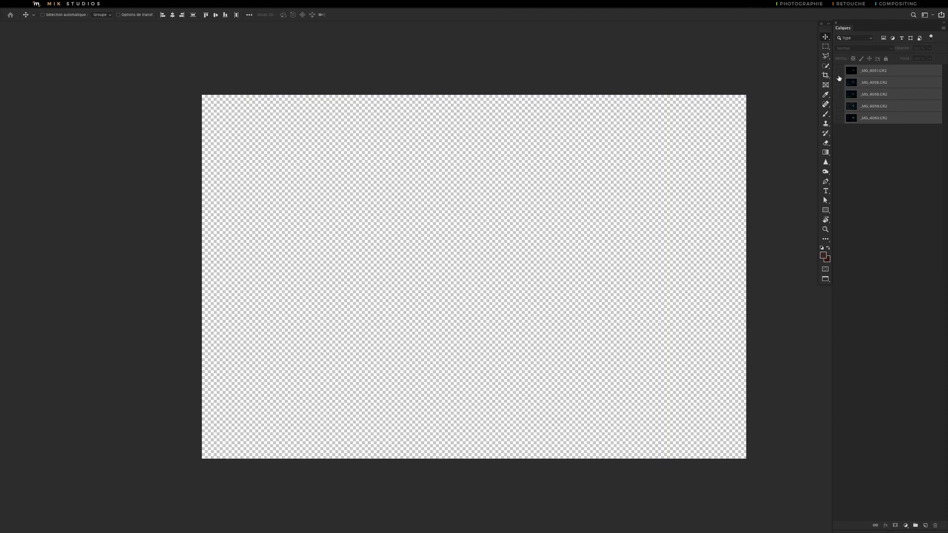
{"action": "left_click", "coordinate": [839, 70]}
{"action": "left_click_drag", "start_coordinate": [839, 118], "coordinate": [838, 71]}
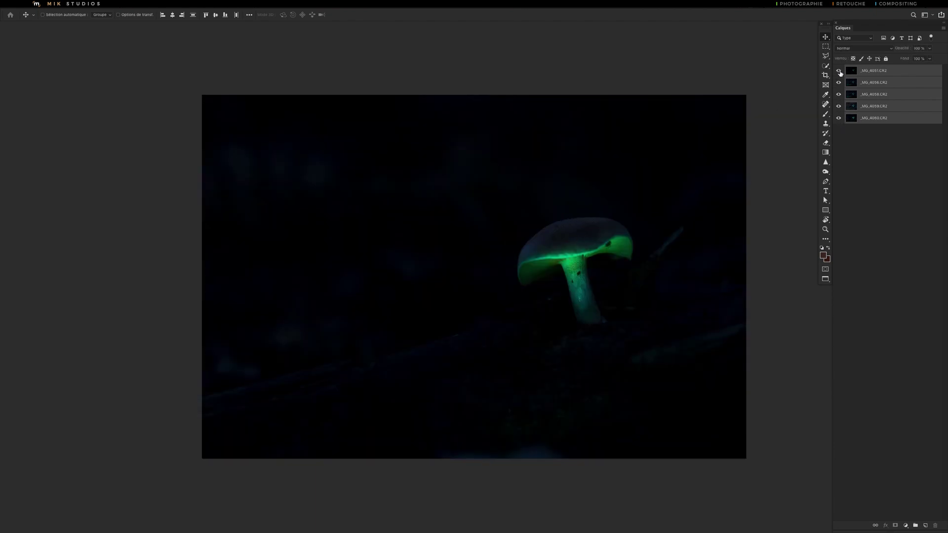
Step: Hide the other layers so only _MG_4059 shows, and select that layer
{"action": "left_click", "coordinate": [838, 71]}
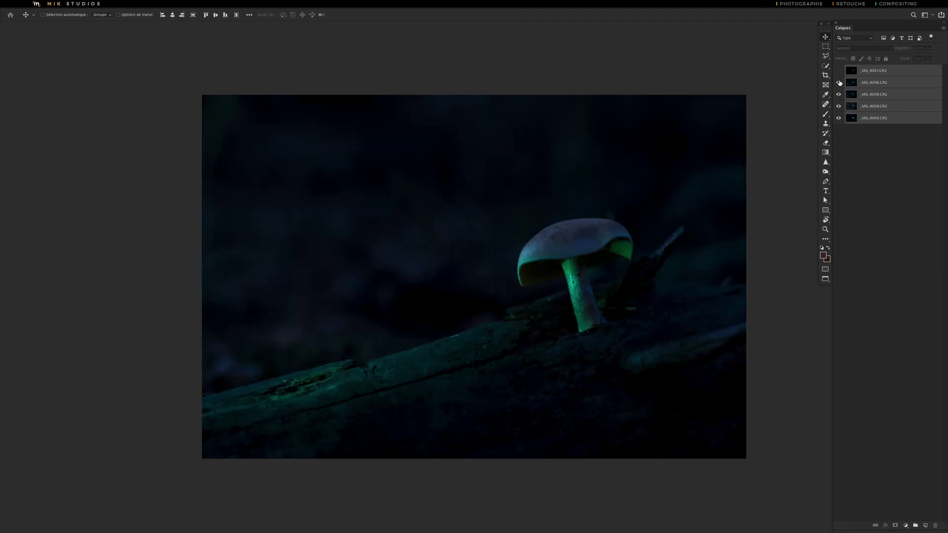
{"action": "left_click", "coordinate": [839, 83]}
{"action": "left_click", "coordinate": [838, 106]}
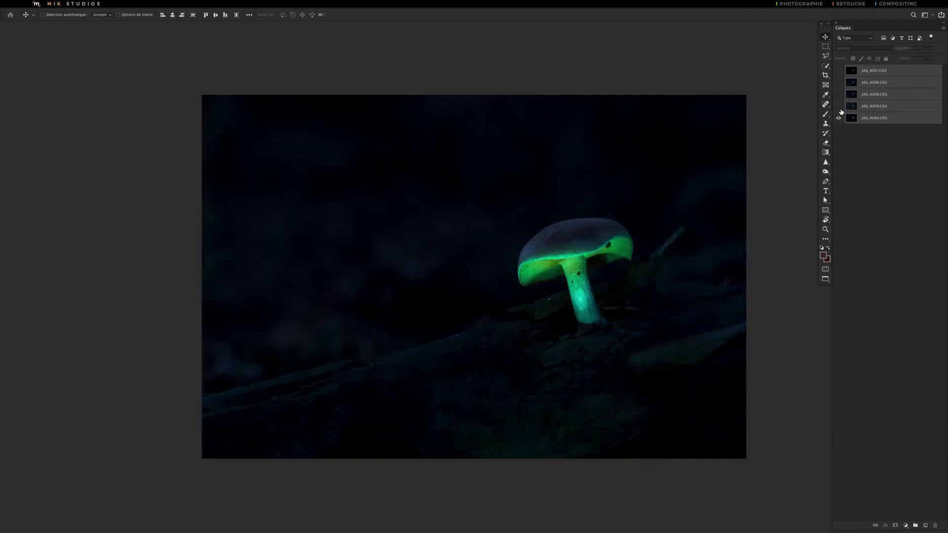
{"action": "left_click", "coordinate": [840, 119]}
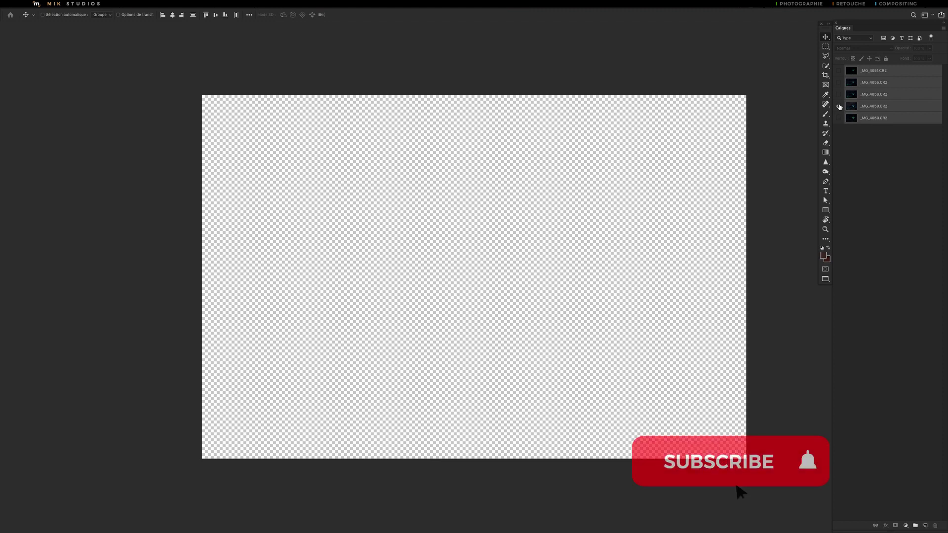
{"action": "left_click", "coordinate": [839, 106]}
{"action": "left_click", "coordinate": [839, 118]}
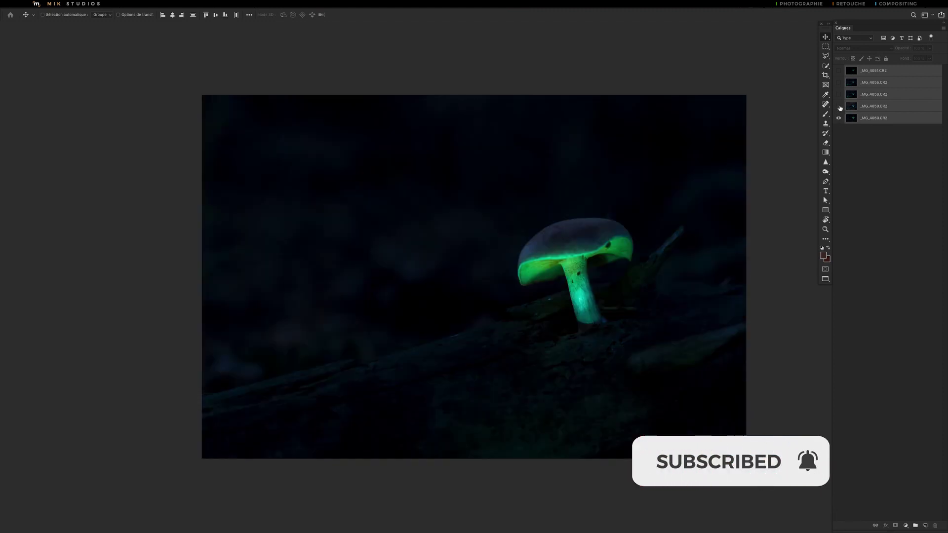
{"action": "left_click", "coordinate": [839, 118]}
{"action": "left_click", "coordinate": [839, 107]}
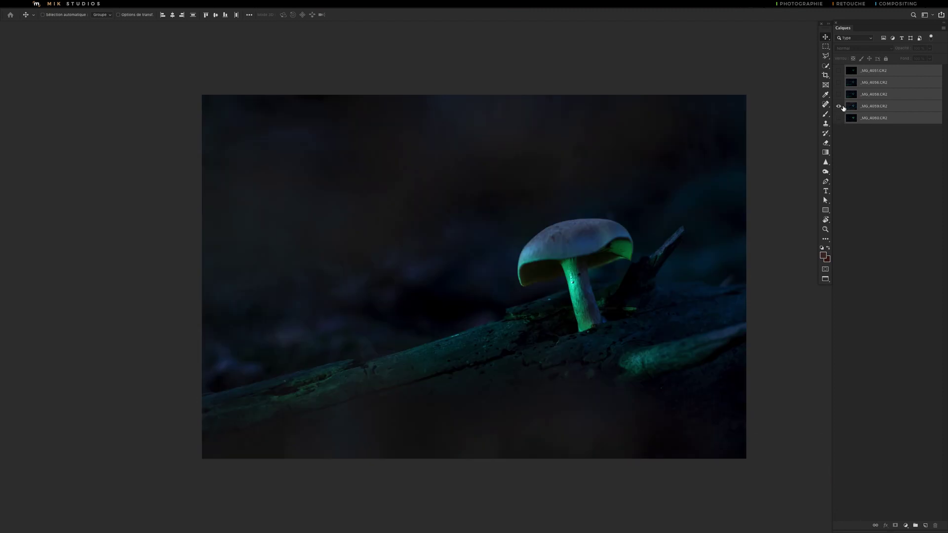
{"action": "left_click", "coordinate": [862, 107]}
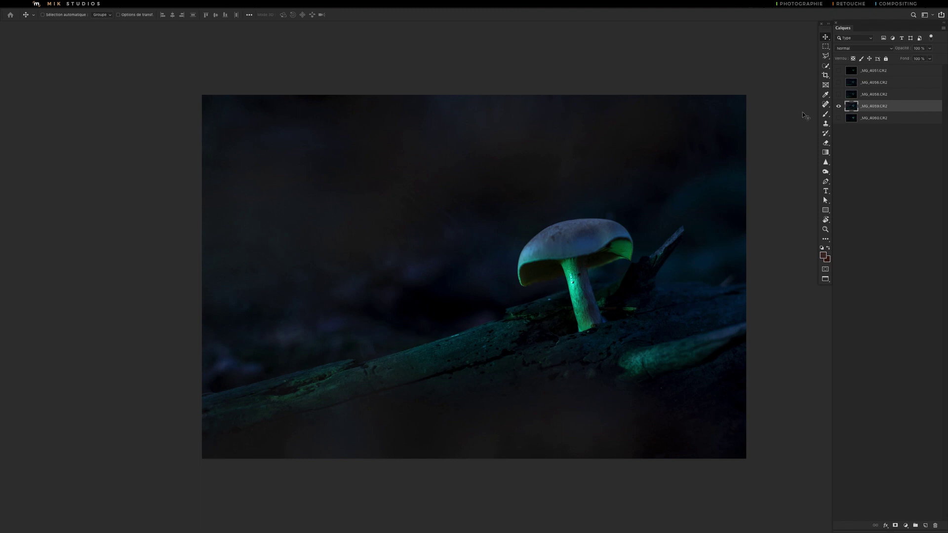
Step: Move _MG_4059 to the bottom of the stack and preview the other exposures one by one
{"action": "left_click_drag", "start_coordinate": [852, 107], "coordinate": [857, 121]}
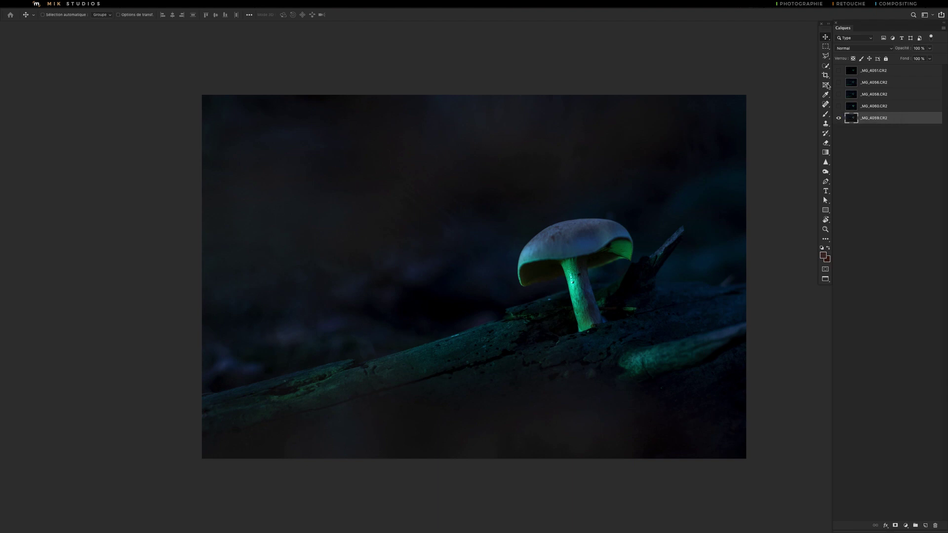
{"action": "left_click", "coordinate": [839, 106]}
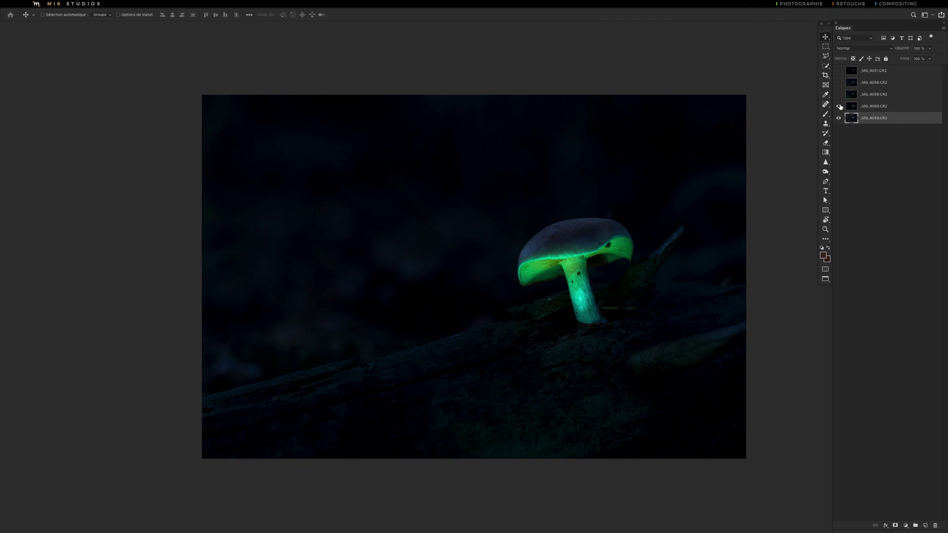
{"action": "left_click", "coordinate": [838, 106]}
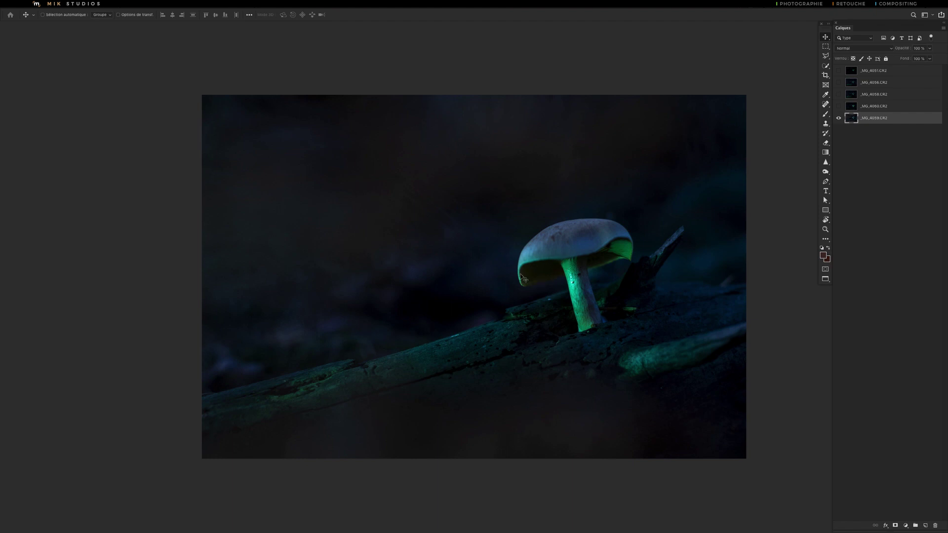
{"action": "left_click", "coordinate": [838, 107]}
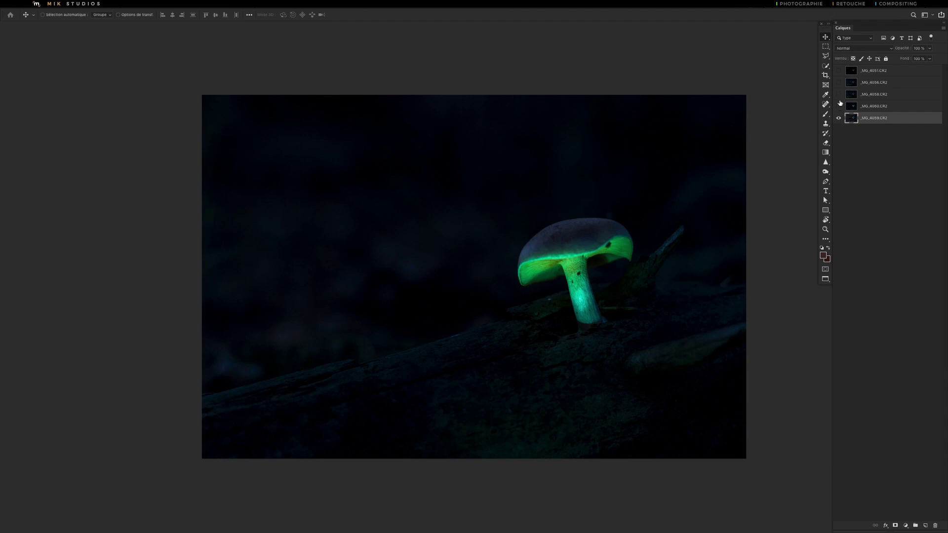
{"action": "left_click", "coordinate": [838, 105]}
{"action": "left_click", "coordinate": [838, 93]}
{"action": "left_click", "coordinate": [839, 82]}
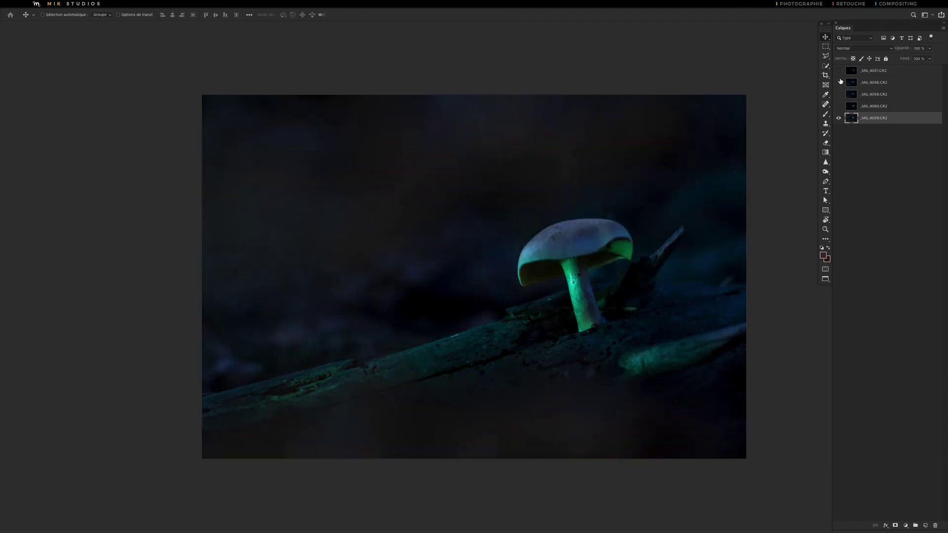
{"action": "left_click", "coordinate": [839, 71]}
{"action": "left_click", "coordinate": [839, 70]}
Step: Move _MG_4051 between _MG_4058 and _MG_4060, leaving _MG_4060 visible and selected
{"action": "left_click_drag", "start_coordinate": [850, 72], "coordinate": [858, 99]}
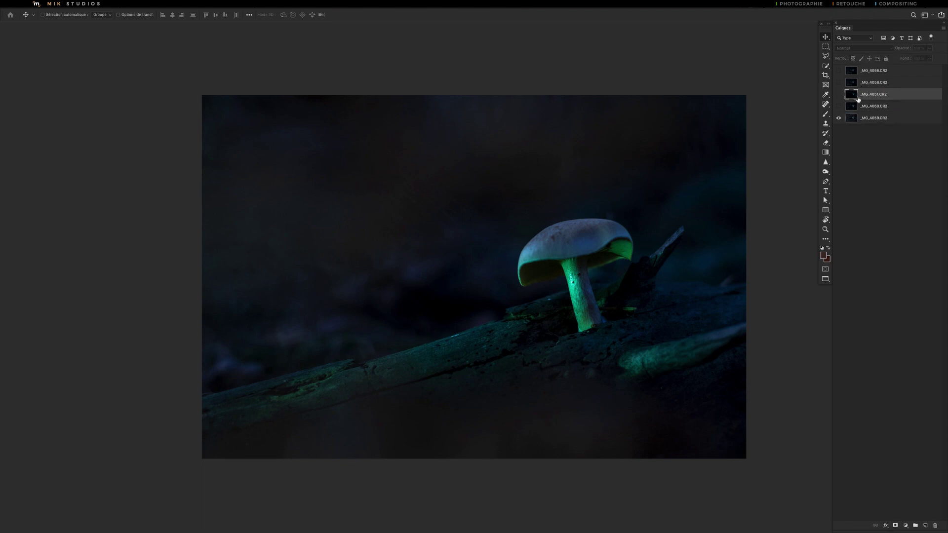
{"action": "left_click", "coordinate": [839, 106]}
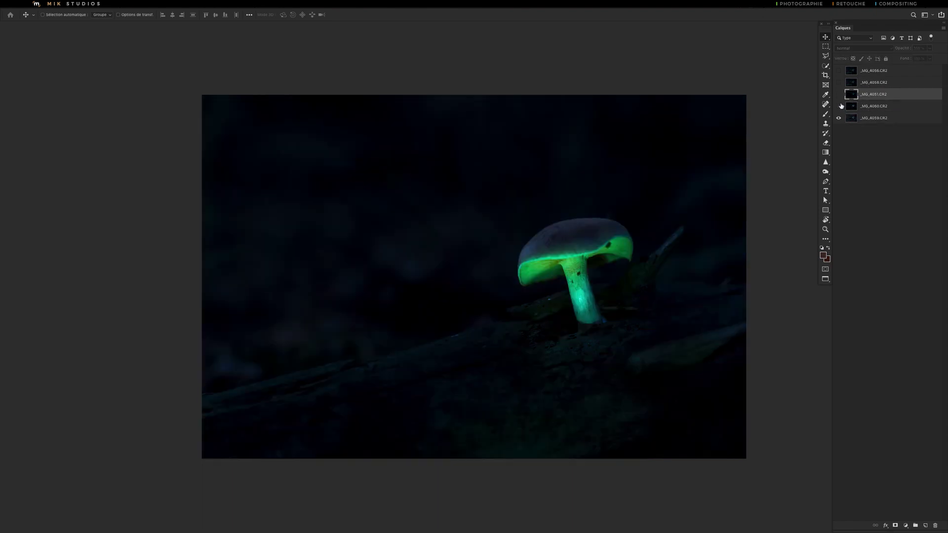
{"action": "left_click", "coordinate": [839, 106]}
{"action": "left_click", "coordinate": [839, 94]}
{"action": "left_click", "coordinate": [852, 106]}
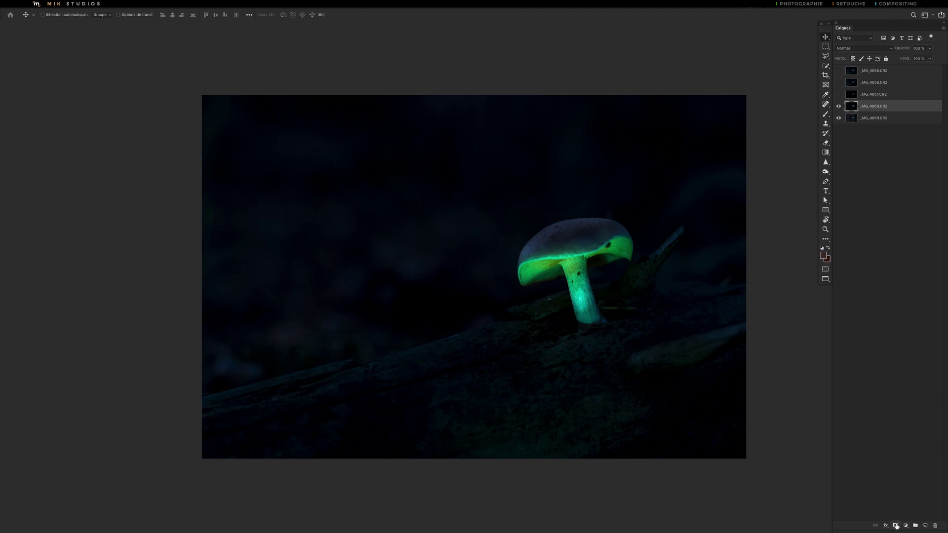
Step: Discard the first mask on _MG_4060 and replace it with a black hide-all mask
{"action": "left_click", "coordinate": [895, 525]}
{"action": "left_click_drag", "start_coordinate": [869, 107], "coordinate": [933, 525]}
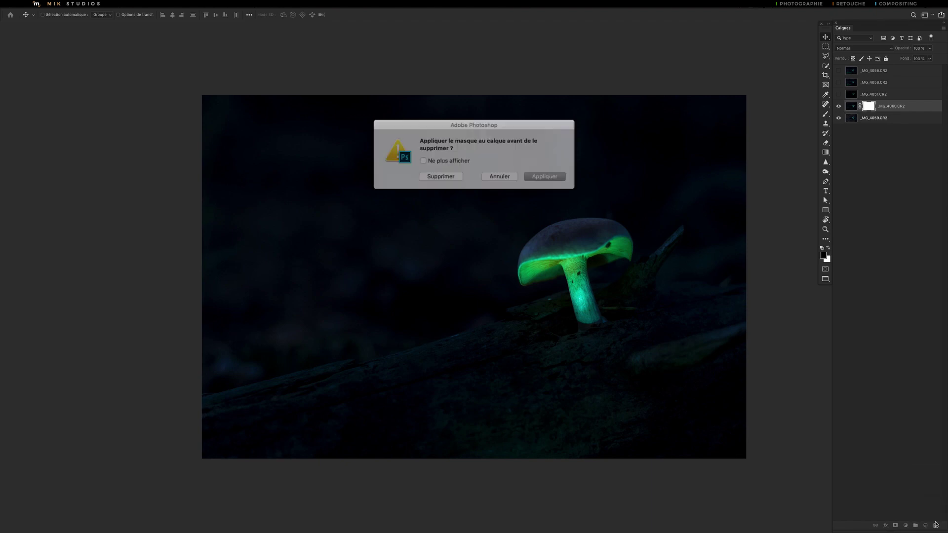
{"action": "left_click", "coordinate": [450, 174]}
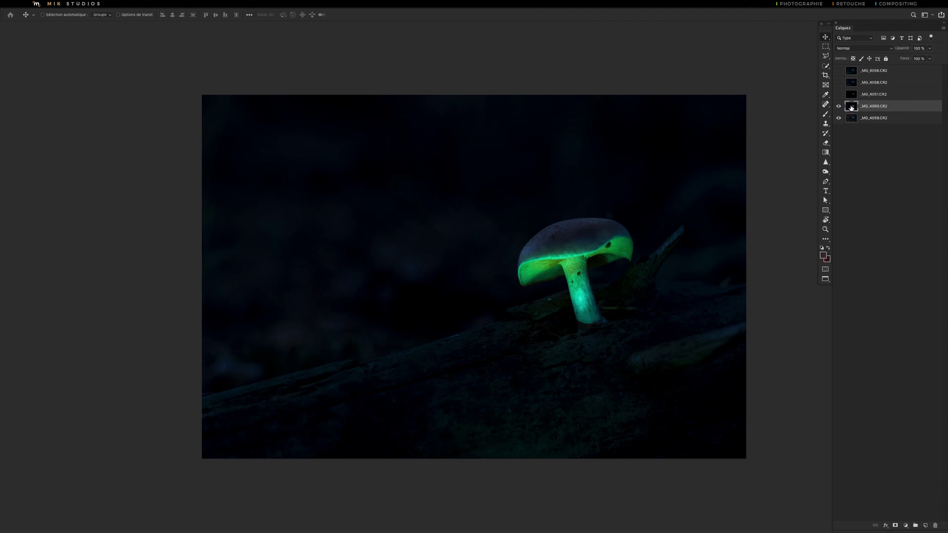
{"action": "left_click", "coordinate": [895, 526], "text": "alt"}
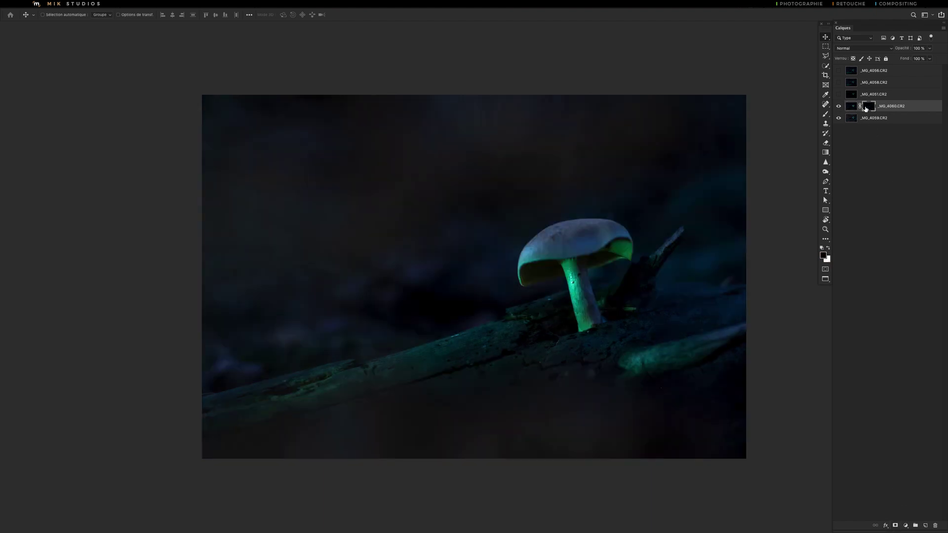
Step: Set up a very soft round brush of about 695 px painting white
{"action": "key", "text": "b"}
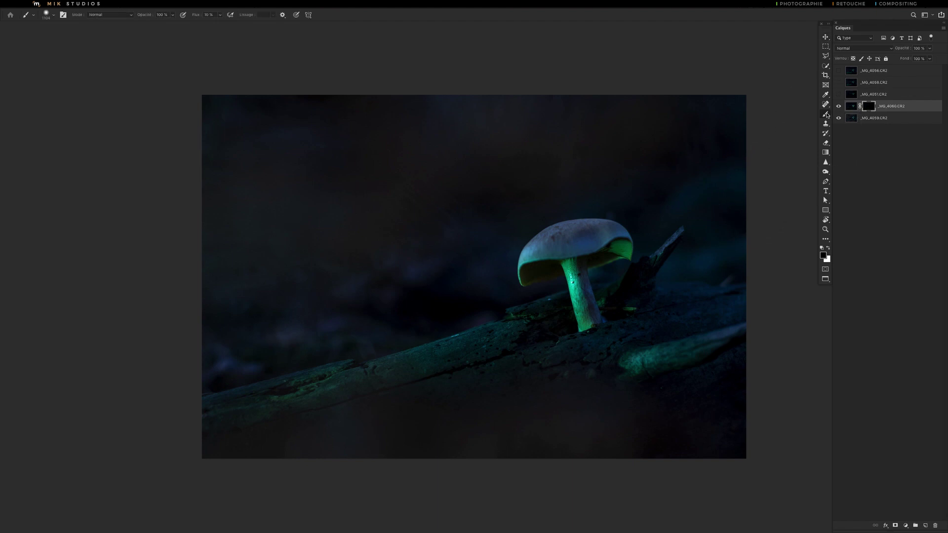
{"action": "right_click", "coordinate": [582, 248]}
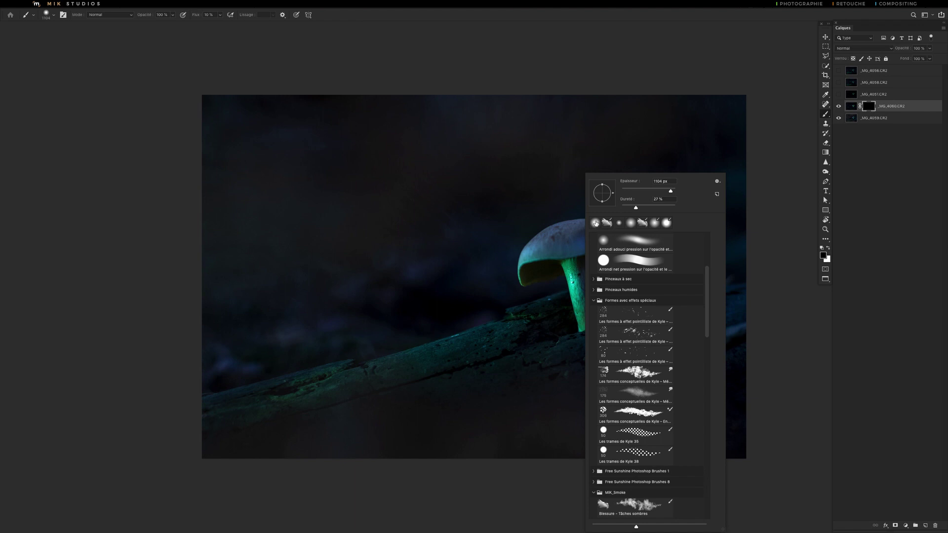
{"action": "left_click", "coordinate": [630, 222]}
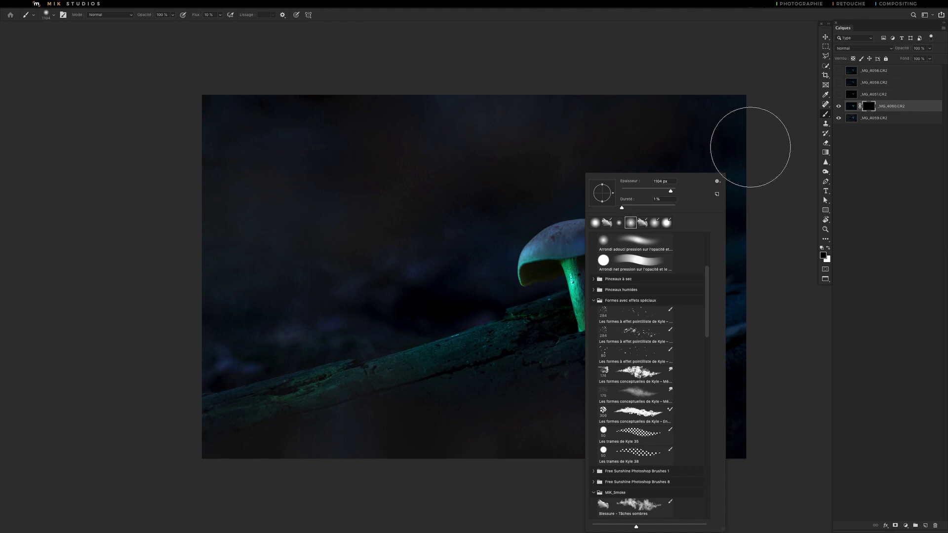
{"action": "left_click", "coordinate": [757, 96]}
{"action": "left_click_drag", "start_coordinate": [592, 239], "coordinate": [588, 240]}
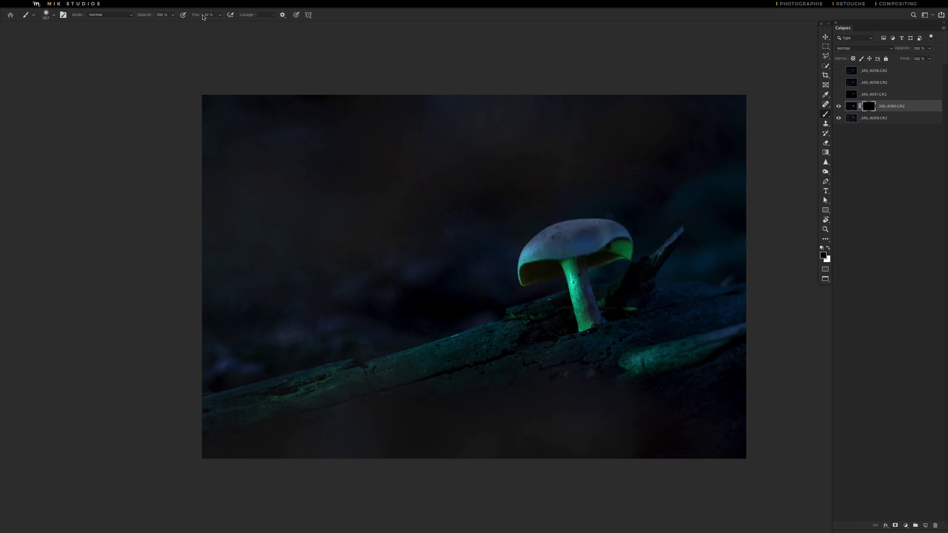
{"action": "left_click_drag", "start_coordinate": [592, 266], "coordinate": [572, 267]}
{"action": "left_click", "coordinate": [828, 248]}
Step: Paint the glow onto the cap underside and stem, comparing with _MG_4060 on and off
{"action": "mouse_move", "coordinate": [558, 258]}
{"action": "left_mouse_down"}
{"action": "mouse_move", "coordinate": [581, 260]}
{"action": "mouse_move", "coordinate": [572, 255]}
{"action": "mouse_move", "coordinate": [585, 300]}
{"action": "mouse_move", "coordinate": [551, 264]}
{"action": "mouse_move", "coordinate": [578, 257]}
{"action": "left_mouse_up"}
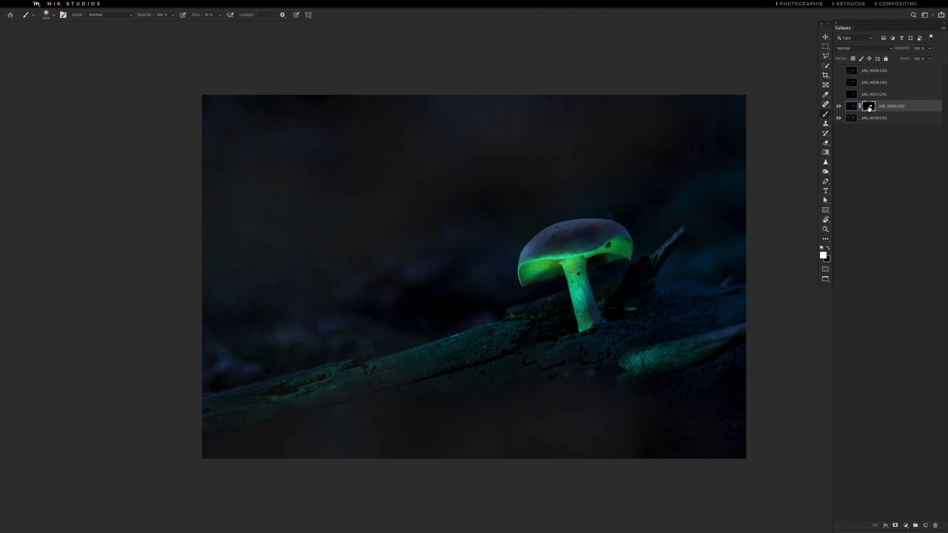
{"action": "left_click", "coordinate": [838, 107]}
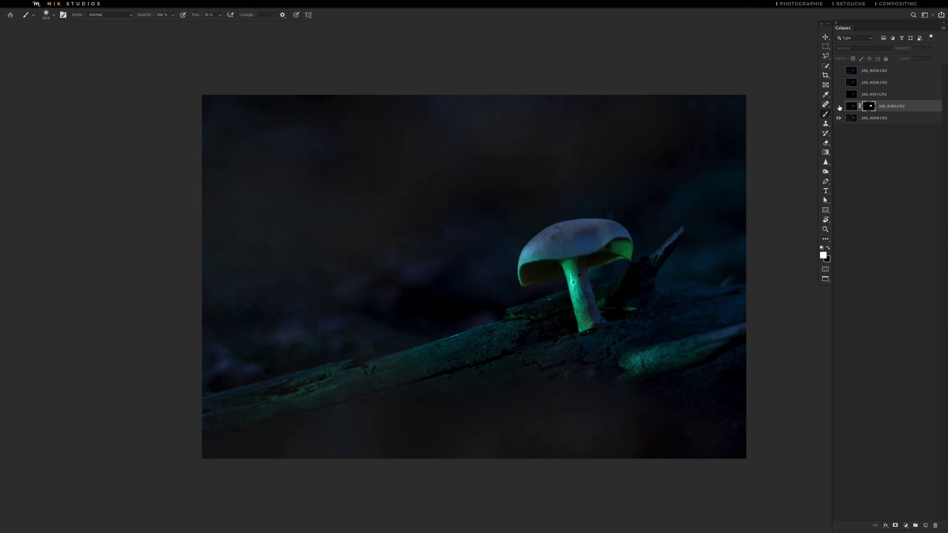
{"action": "left_click", "coordinate": [839, 106]}
{"action": "left_click", "coordinate": [838, 106]}
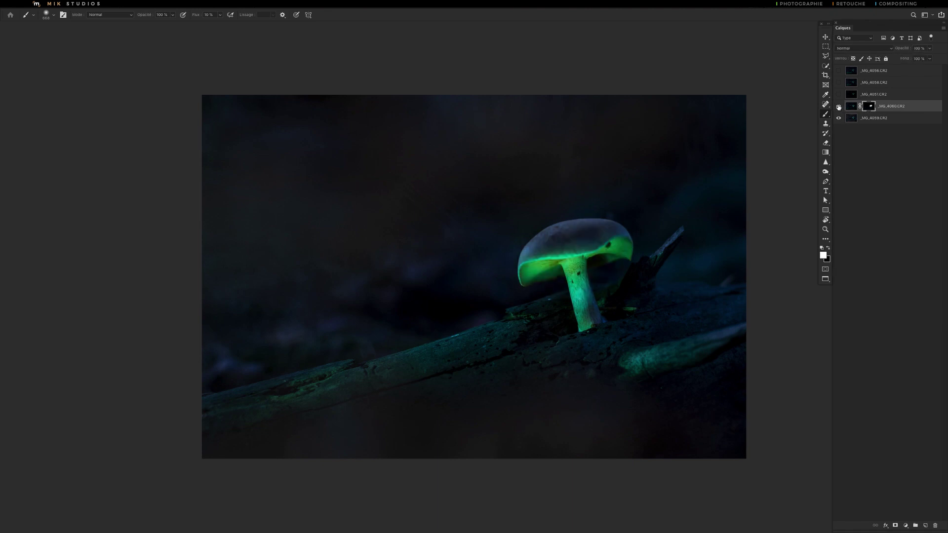
{"action": "left_click", "coordinate": [838, 106]}
{"action": "left_click", "coordinate": [839, 106]}
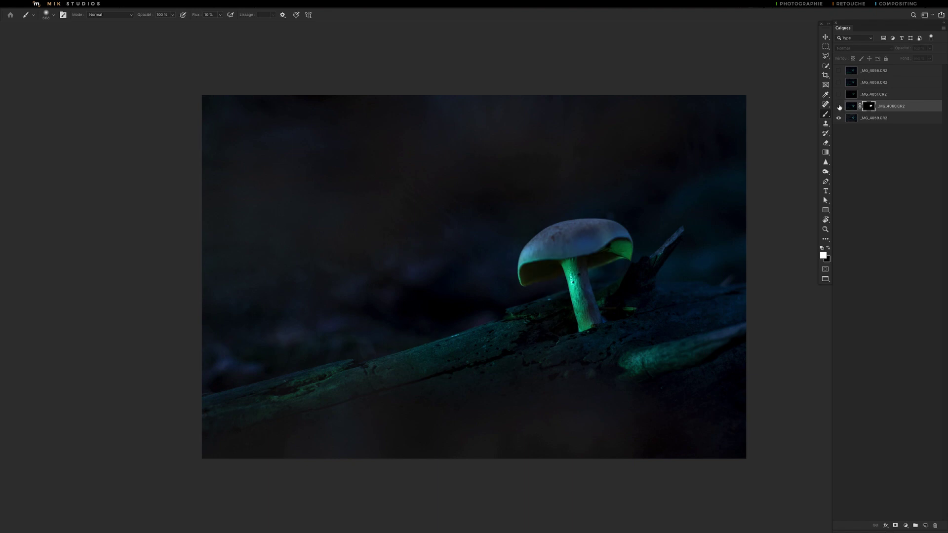
{"action": "left_click", "coordinate": [839, 107]}
{"action": "left_click", "coordinate": [838, 107]}
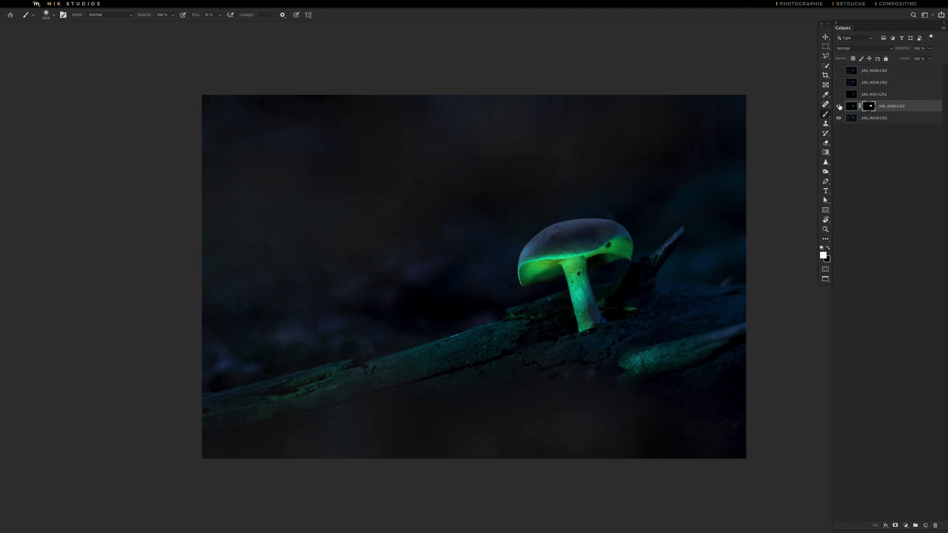
{"action": "left_click", "coordinate": [839, 106]}
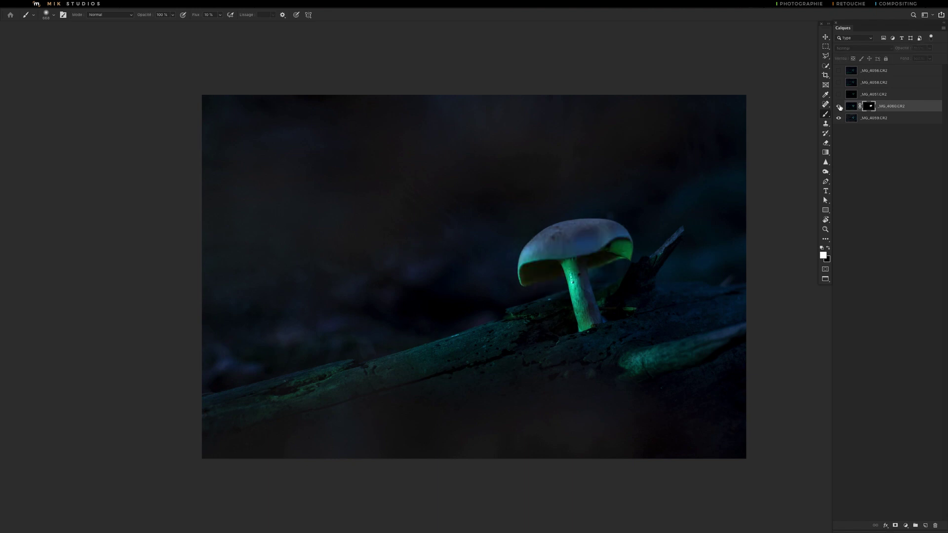
{"action": "left_click", "coordinate": [838, 106]}
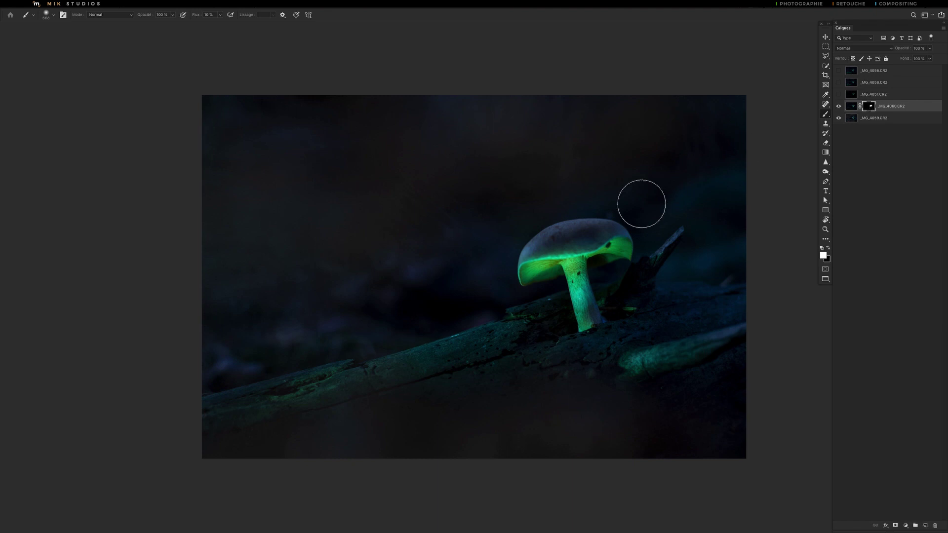
Step: Add glow to the cap, then paint black to tone down the cap top and rim
{"action": "left_click_drag", "start_coordinate": [572, 230], "coordinate": [581, 225]}
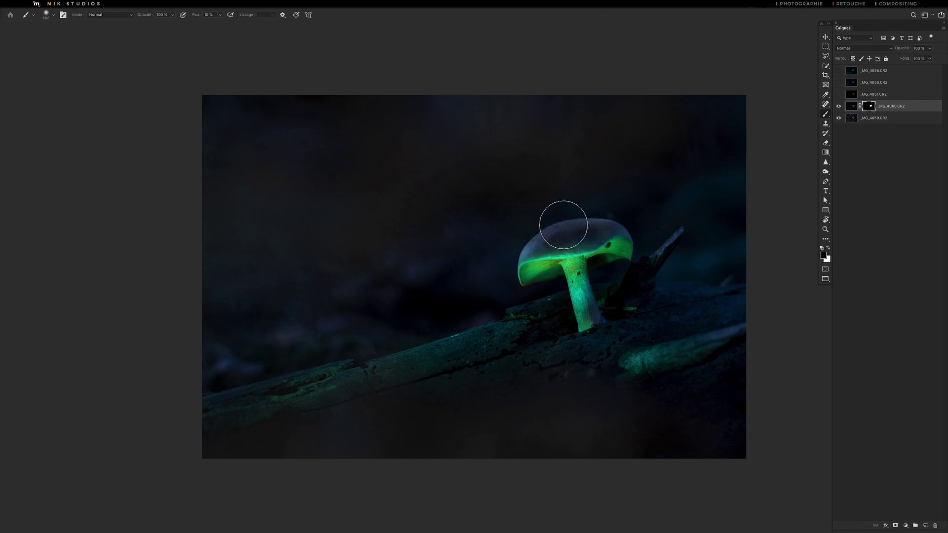
{"action": "key", "text": "x"}
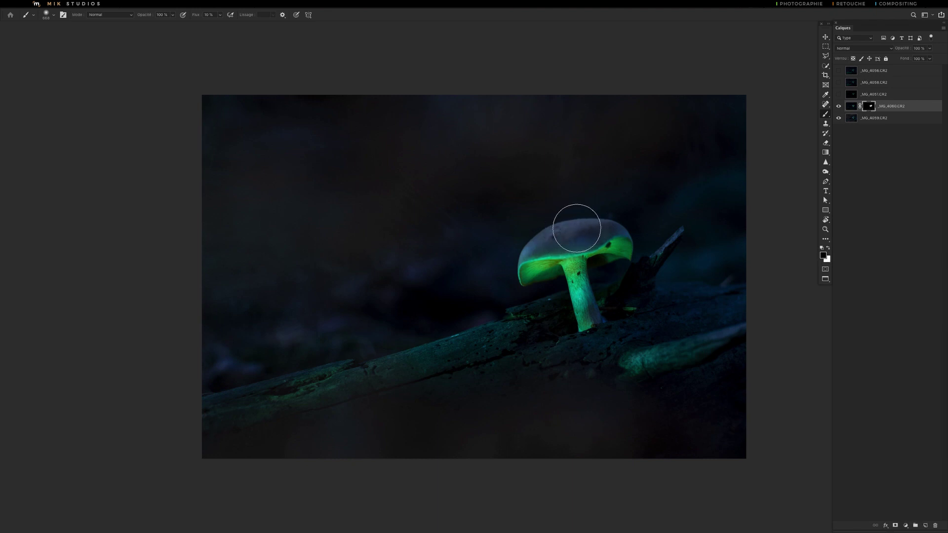
{"action": "left_click_drag", "start_coordinate": [576, 227], "coordinate": [569, 220]}
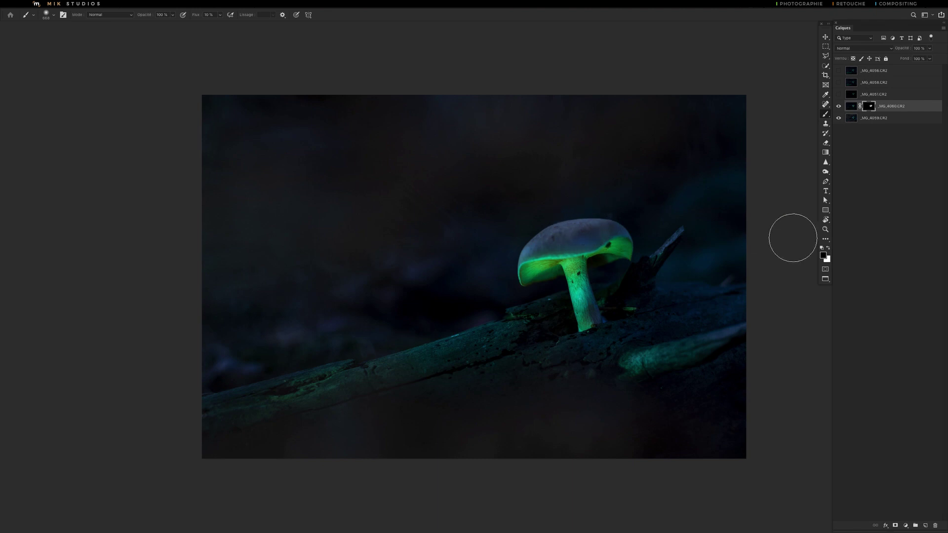
{"action": "left_click_drag", "start_coordinate": [523, 259], "coordinate": [624, 246]}
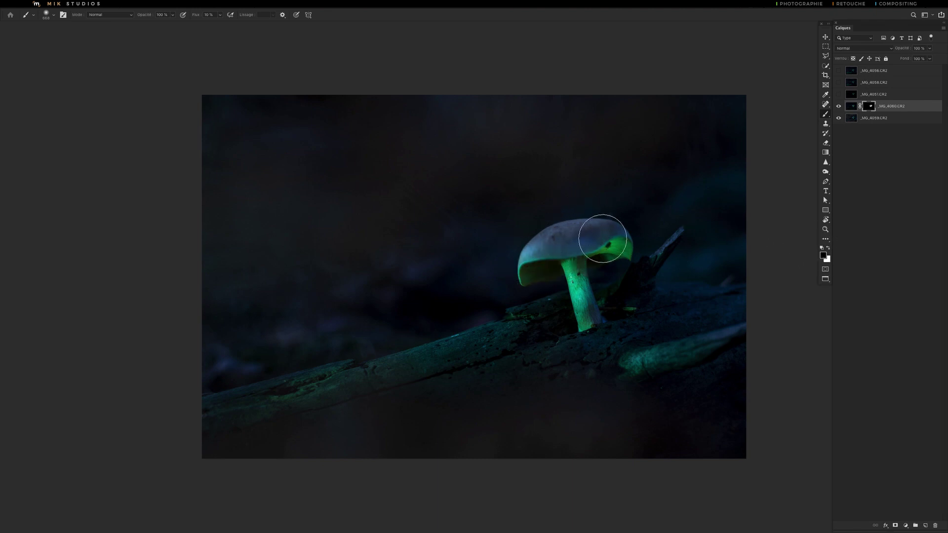
{"action": "left_click", "coordinate": [624, 247]}
{"action": "key", "text": "ctrl+z"}
{"action": "key", "text": "x"}
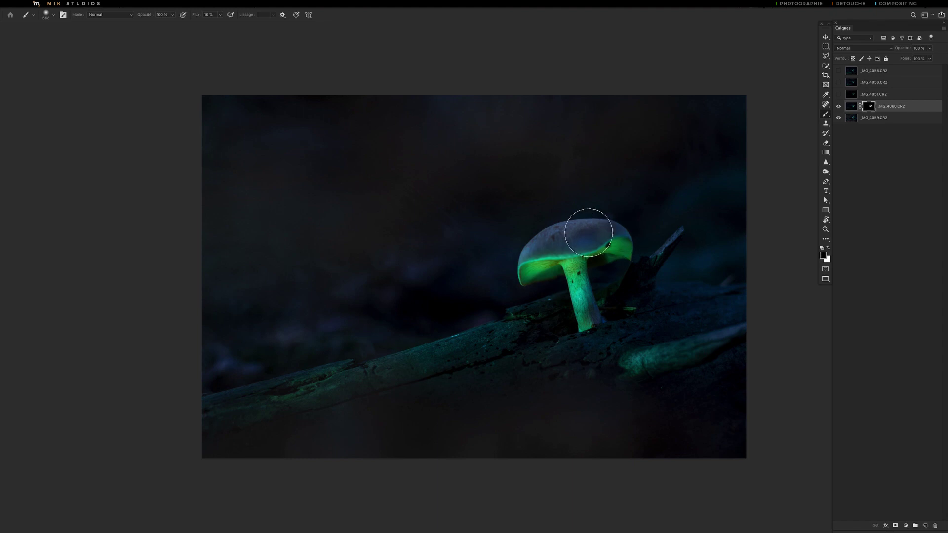
Step: Refine the mask: black over the cap top, white restoring the bright glow underneath
{"action": "left_click_drag", "start_coordinate": [582, 222], "coordinate": [572, 248]}
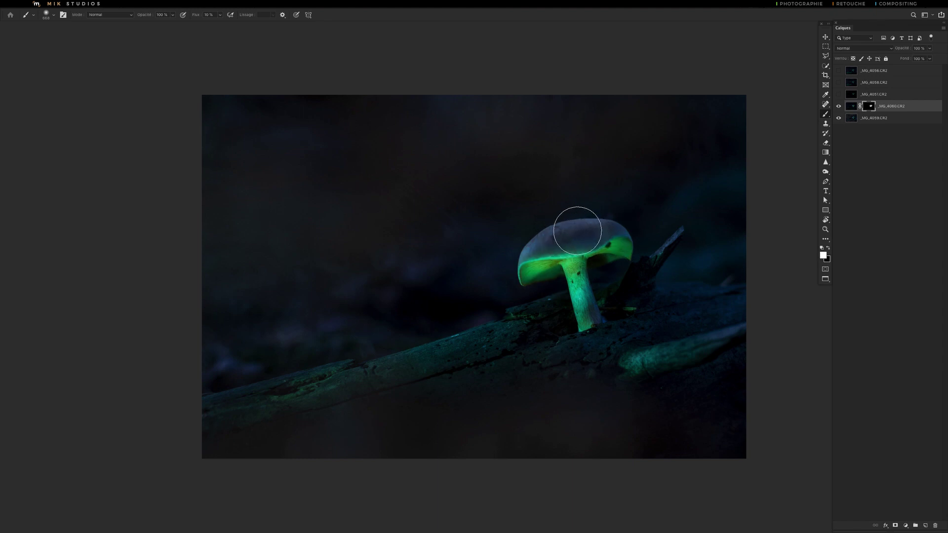
{"action": "key", "text": "x"}
{"action": "mouse_move", "coordinate": [575, 228]}
{"action": "left_mouse_down"}
{"action": "mouse_move", "coordinate": [567, 222]}
{"action": "mouse_move", "coordinate": [586, 222]}
{"action": "mouse_move", "coordinate": [545, 233]}
{"action": "mouse_move", "coordinate": [571, 222]}
{"action": "left_mouse_up"}
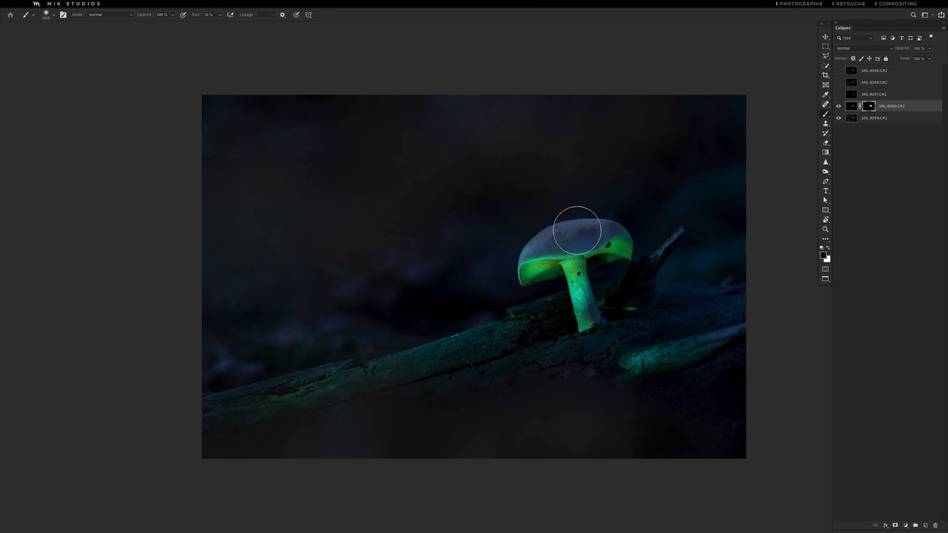
{"action": "key", "text": "x"}
{"action": "left_click_drag", "start_coordinate": [550, 264], "coordinate": [557, 278]}
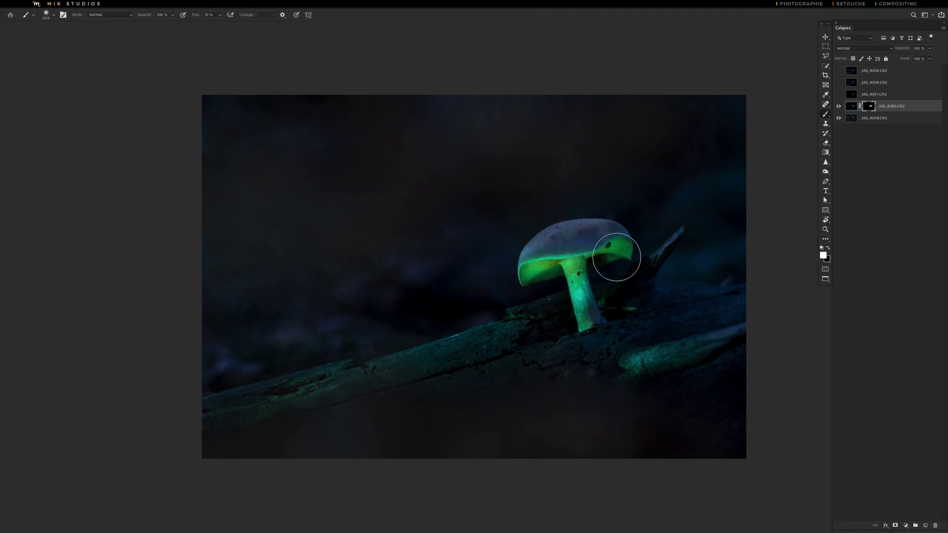
{"action": "left_click", "coordinate": [851, 106]}
Step: Flick _MG_4051.CR2 on and off repeatedly, ending with it visible and selected
{"action": "left_click", "coordinate": [839, 94]}
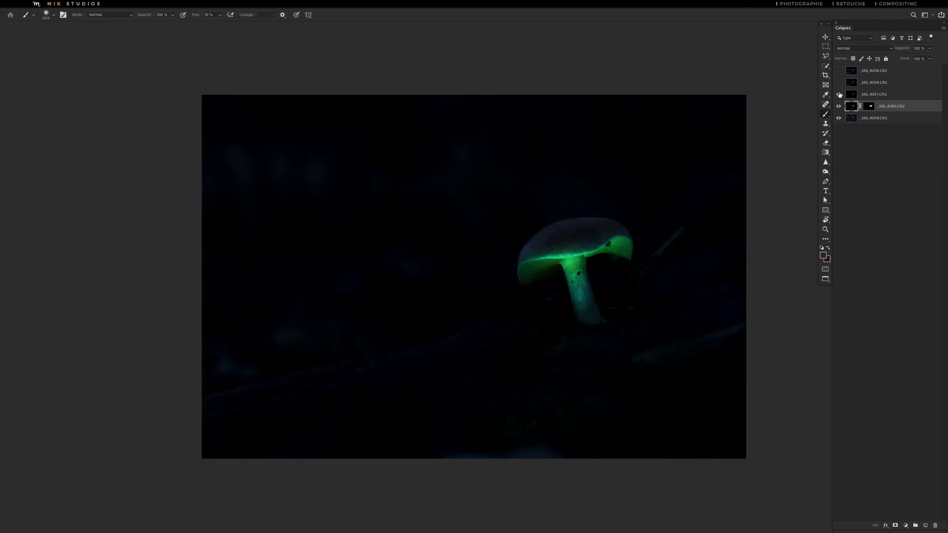
{"action": "left_click", "coordinate": [839, 94]}
{"action": "left_click", "coordinate": [839, 94]}
{"action": "left_click", "coordinate": [838, 94]}
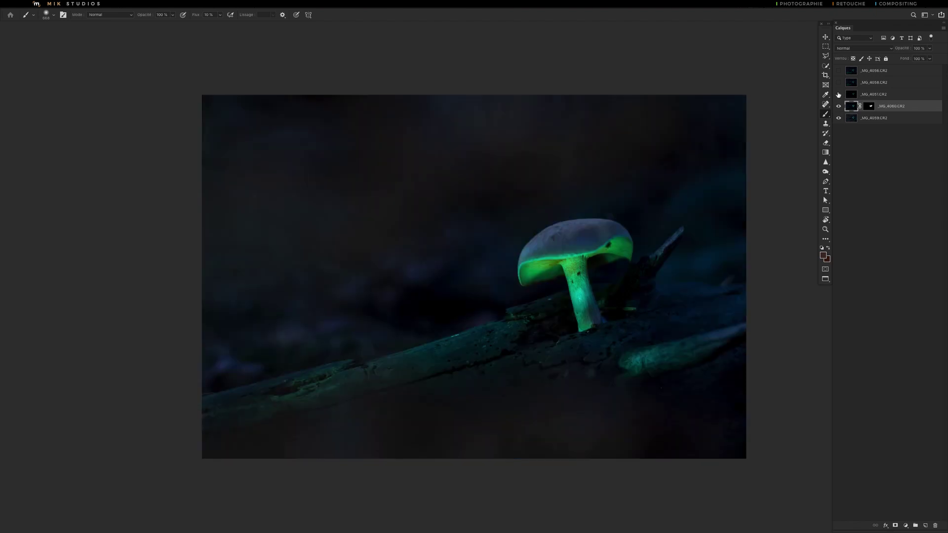
{"action": "left_click", "coordinate": [838, 94]}
{"action": "left_click", "coordinate": [838, 94]}
{"action": "left_click", "coordinate": [838, 95]}
{"action": "left_click", "coordinate": [839, 94]}
{"action": "left_click", "coordinate": [838, 95]}
{"action": "left_click", "coordinate": [838, 95]}
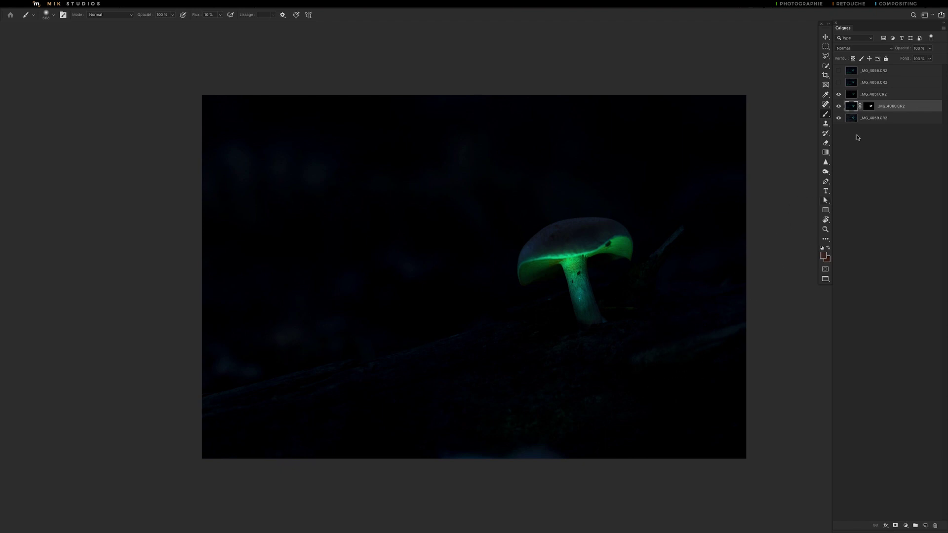
{"action": "left_click", "coordinate": [850, 94]}
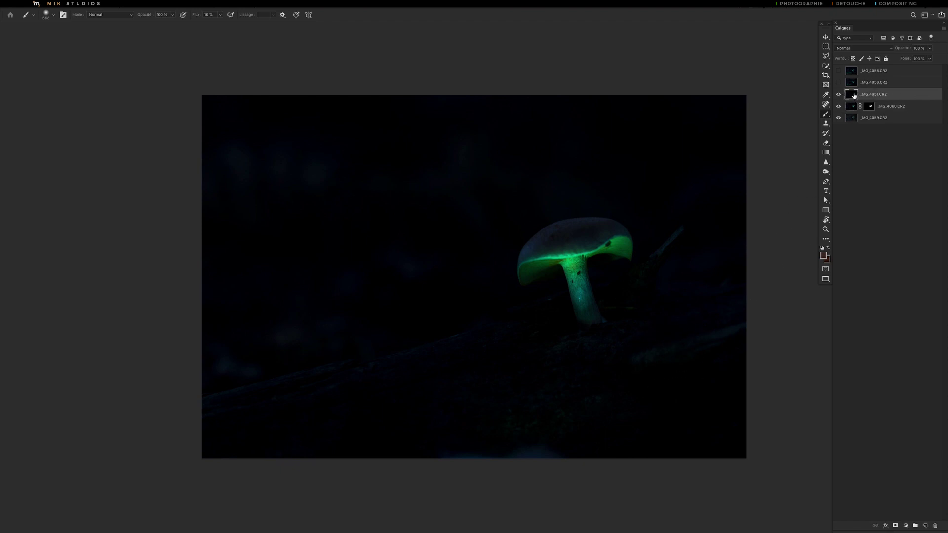
Step: Add a layer mask to _MG_4051.CR2 and enlarge the brush
{"action": "left_click", "coordinate": [895, 526], "text": "alt"}
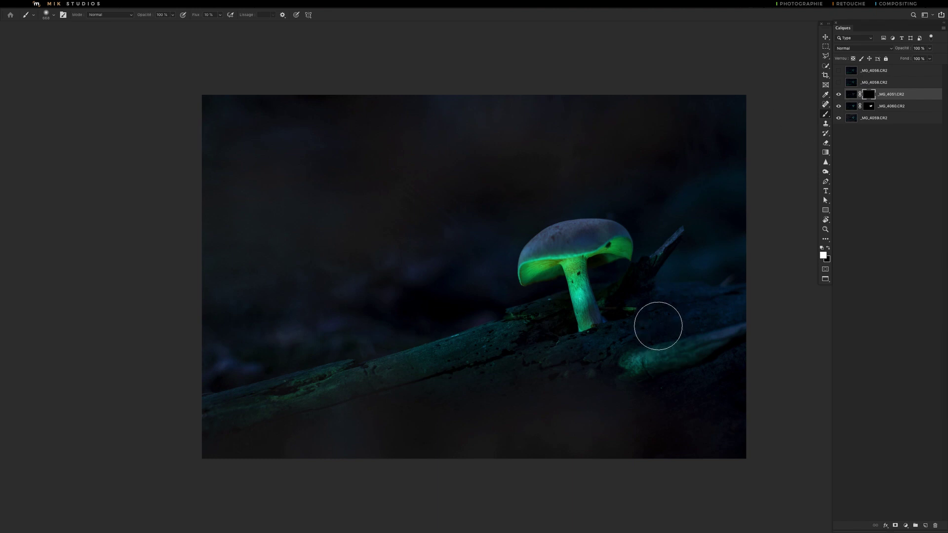
{"action": "left_click_drag", "start_coordinate": [657, 328], "coordinate": [696, 321]}
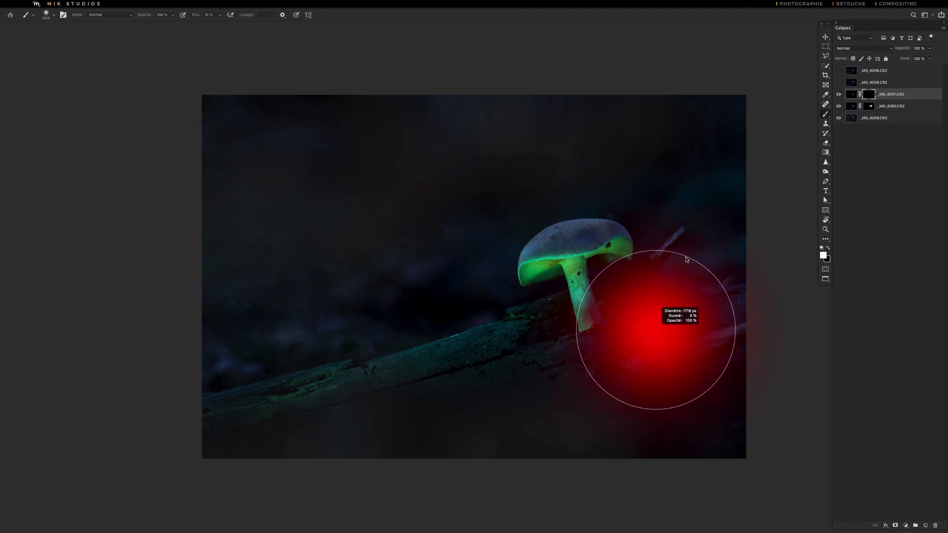
{"action": "key", "text": "x"}
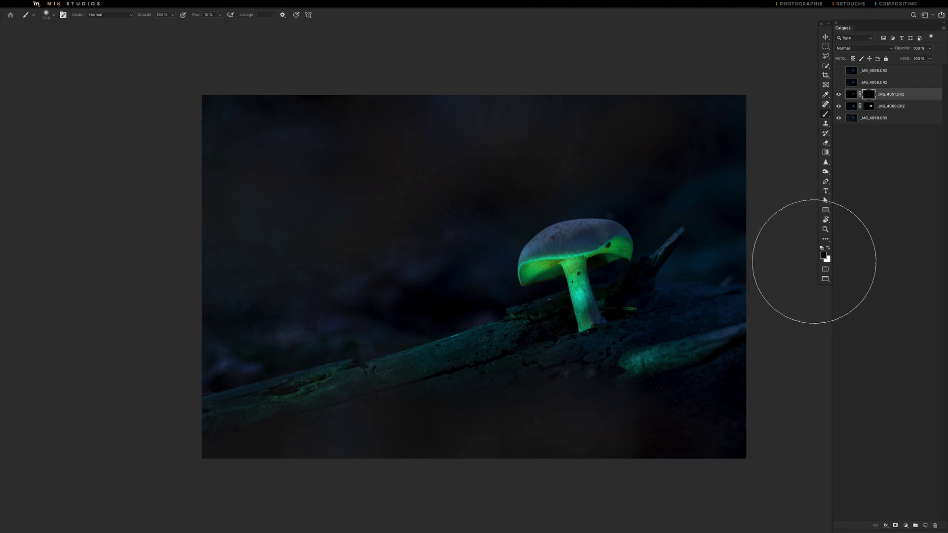
{"action": "key", "text": "x"}
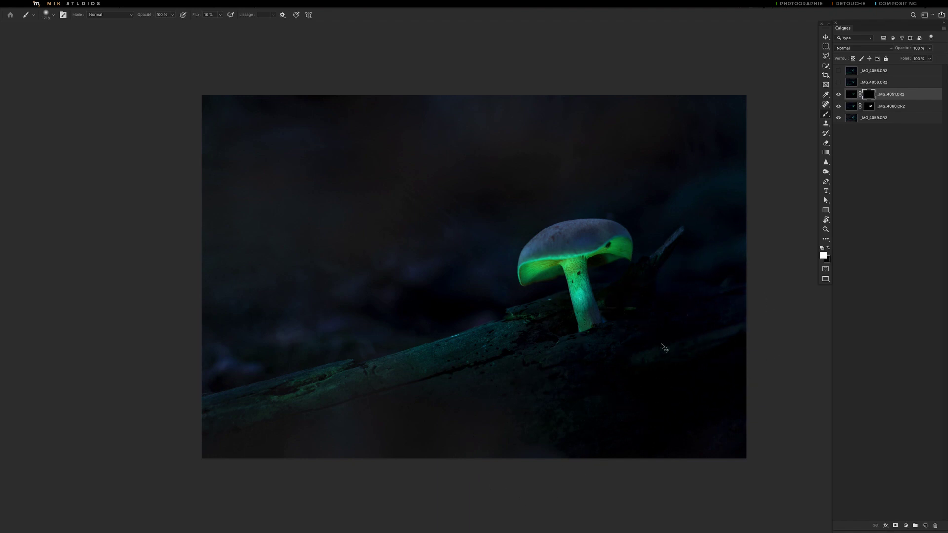
{"action": "left_click", "coordinate": [647, 394]}
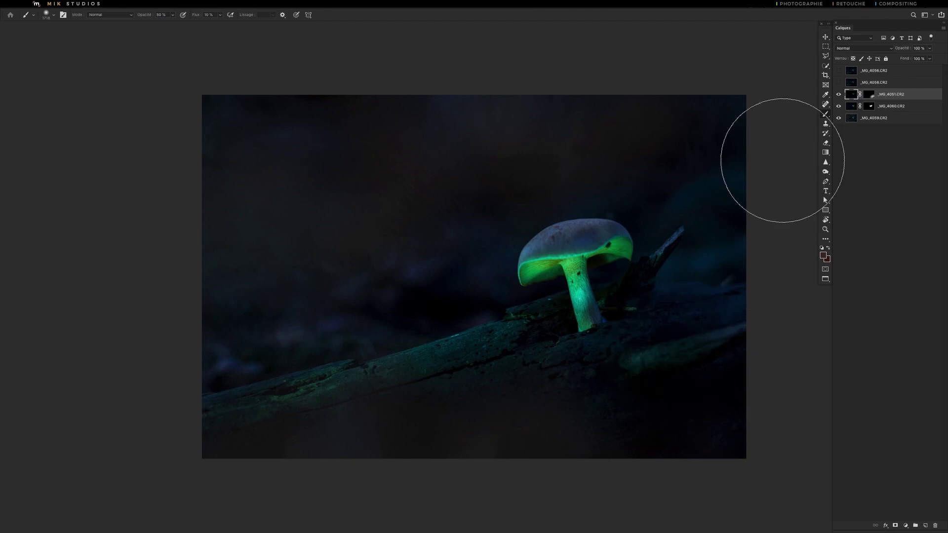
Step: Paint white on the _MG_4051.CR2 mask over the lower-right log, then toggle the layer to check
{"action": "left_click", "coordinate": [869, 94]}
{"action": "key", "text": "d"}
{"action": "left_click_drag", "start_coordinate": [700, 348], "coordinate": [714, 316]}
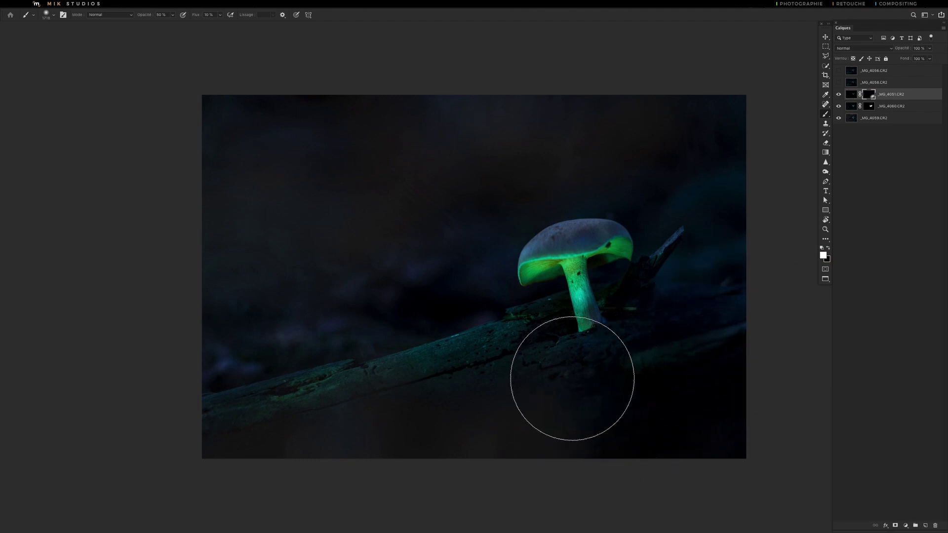
{"action": "left_click_drag", "start_coordinate": [681, 250], "coordinate": [636, 250]}
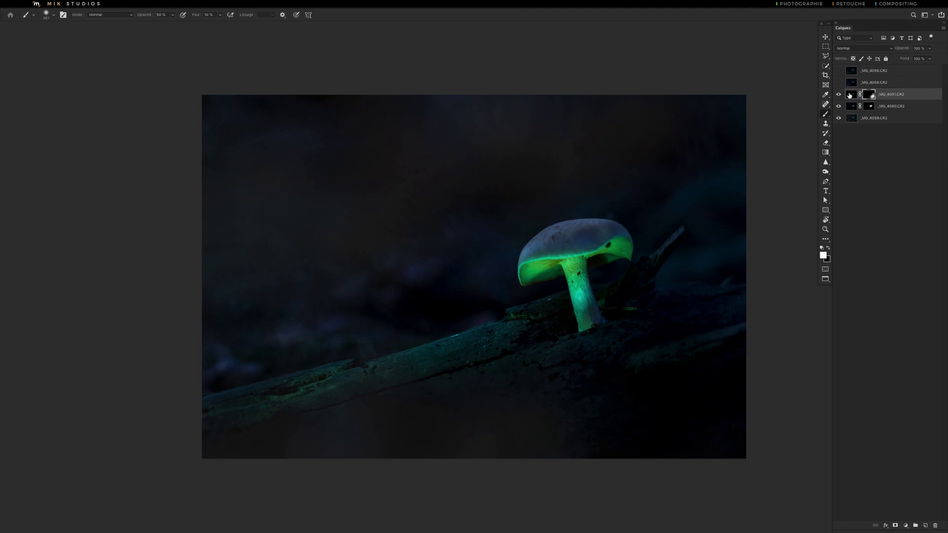
{"action": "left_click", "coordinate": [839, 95]}
{"action": "left_click", "coordinate": [838, 94]}
Step: Toggle _MG_4058.CR2 on and off to compare its effect on the image
{"action": "key", "text": "v"}
{"action": "left_click", "coordinate": [839, 83]}
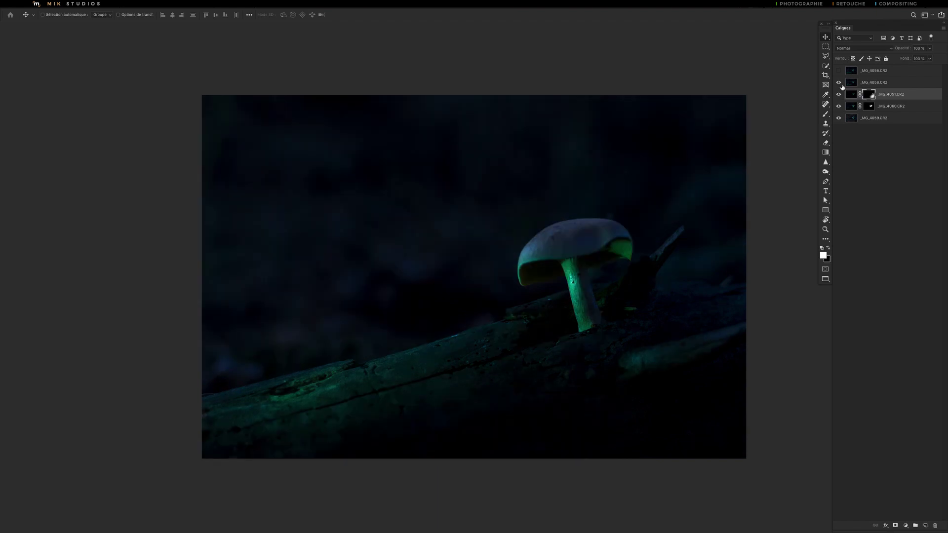
{"action": "left_click", "coordinate": [840, 82]}
{"action": "left_click", "coordinate": [839, 83]}
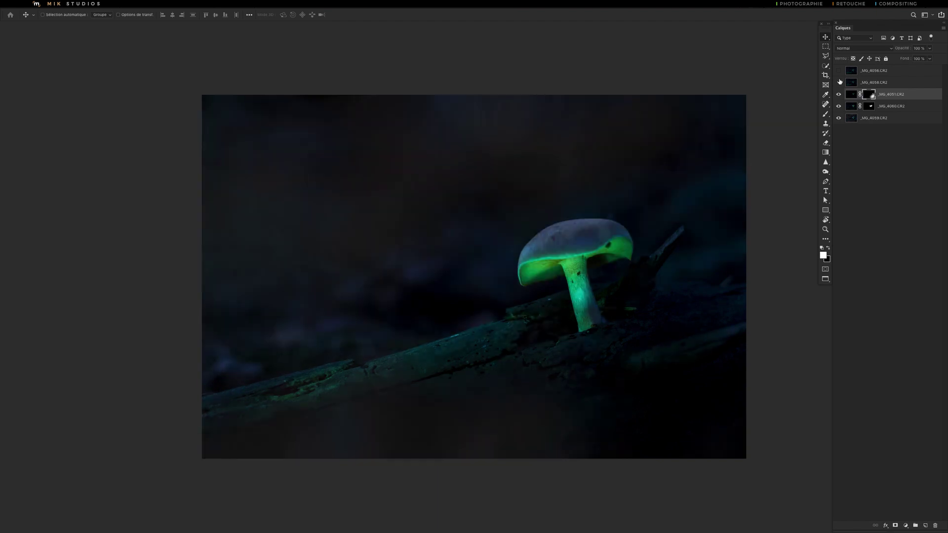
{"action": "left_click", "coordinate": [840, 82]}
{"action": "left_click", "coordinate": [840, 82]}
{"action": "left_click", "coordinate": [839, 83]}
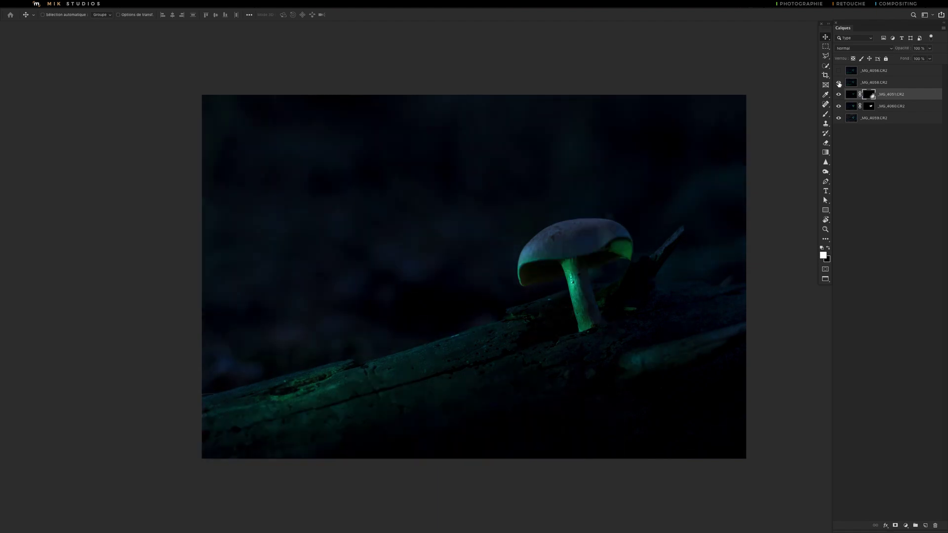
{"action": "left_click", "coordinate": [839, 83]}
{"action": "left_click", "coordinate": [839, 83]}
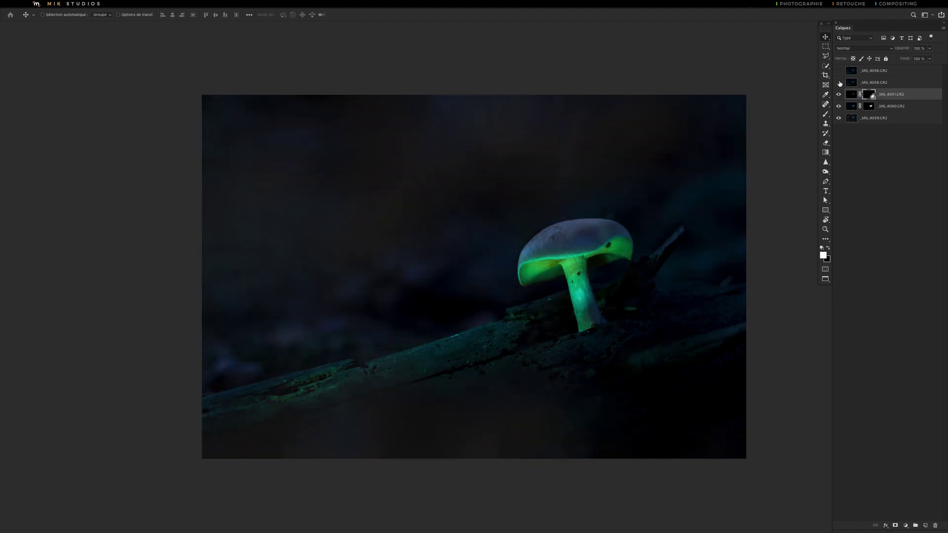
{"action": "left_click", "coordinate": [839, 83]}
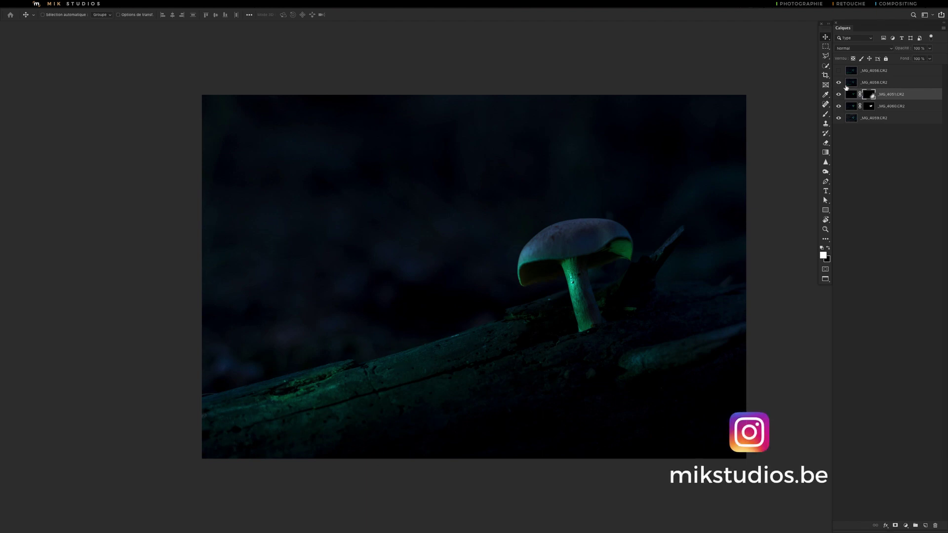
Step: After a final comparison, select _MG_4058.CR2 and give it a black hide-all mask
{"action": "left_click", "coordinate": [838, 82]}
{"action": "left_click", "coordinate": [838, 82]}
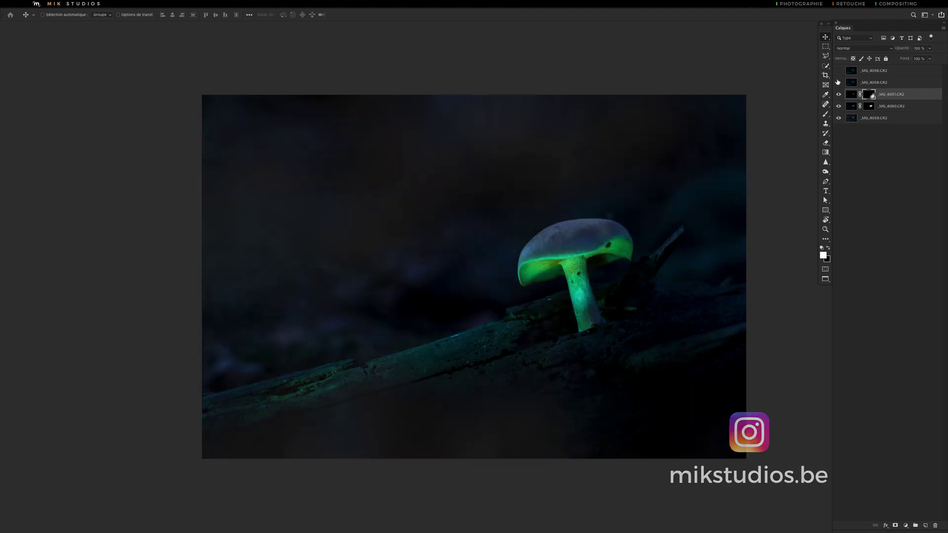
{"action": "left_click", "coordinate": [837, 82]}
{"action": "left_click", "coordinate": [837, 83]}
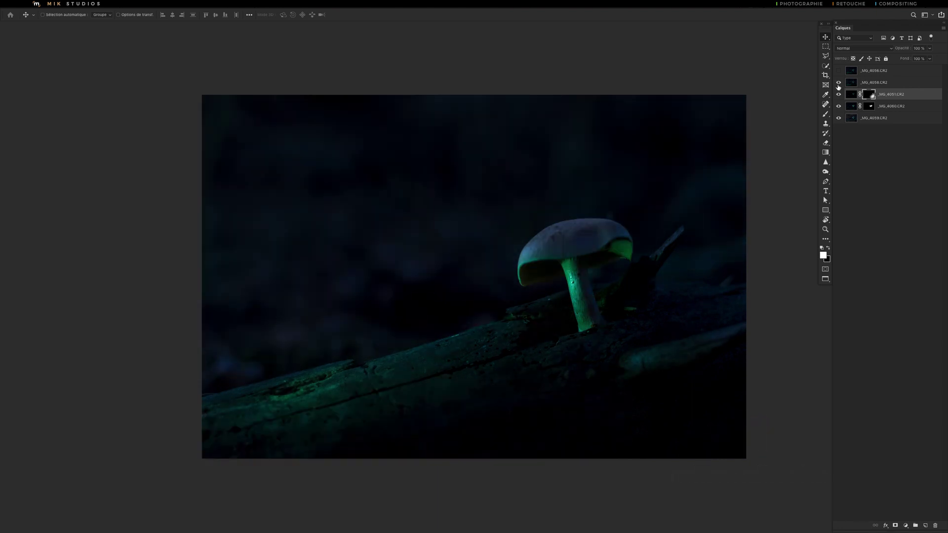
{"action": "left_click", "coordinate": [850, 83]}
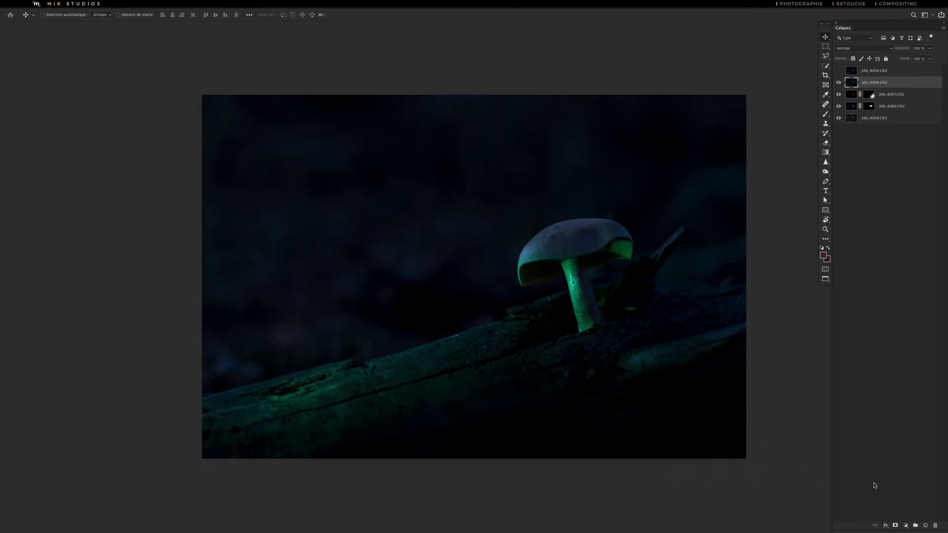
{"action": "left_click", "coordinate": [896, 526], "text": "alt"}
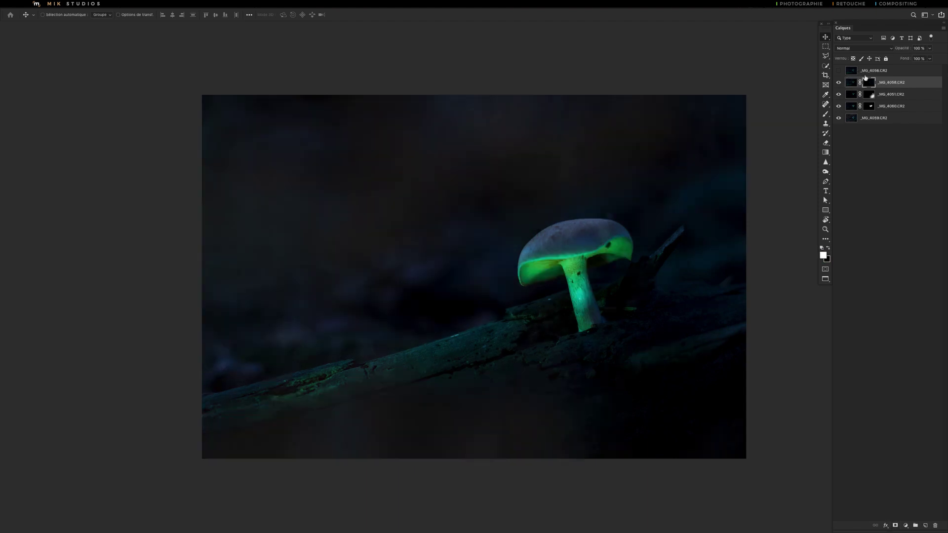
Step: Paint white on the _MG_4058.CR2 mask with an ~866 px brush along the left log
{"action": "key", "text": "b"}
{"action": "left_click_drag", "start_coordinate": [361, 372], "coordinate": [390, 372]}
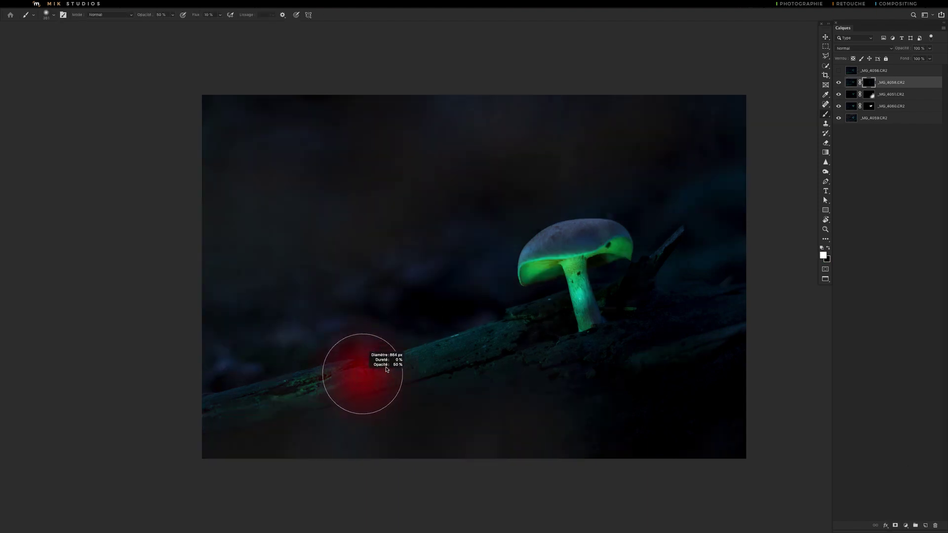
{"action": "mouse_move", "coordinate": [291, 396]}
{"action": "left_mouse_down"}
{"action": "mouse_move", "coordinate": [334, 383]}
{"action": "mouse_move", "coordinate": [259, 403]}
{"action": "left_mouse_up"}
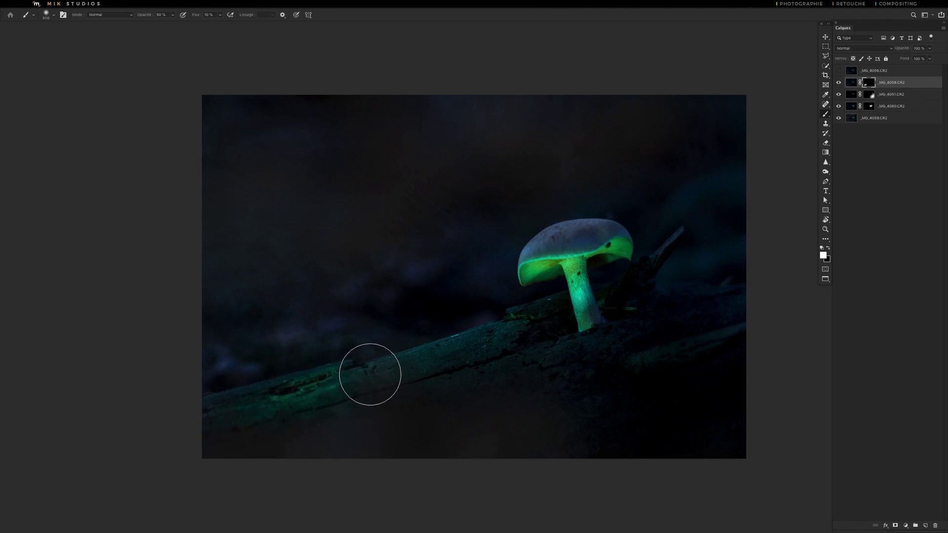
{"action": "mouse_move", "coordinate": [371, 374]}
{"action": "left_mouse_down"}
{"action": "mouse_move", "coordinate": [334, 385]}
{"action": "mouse_move", "coordinate": [562, 312]}
{"action": "mouse_move", "coordinate": [355, 383]}
{"action": "mouse_move", "coordinate": [271, 393]}
{"action": "mouse_move", "coordinate": [286, 390]}
{"action": "mouse_move", "coordinate": [324, 381]}
{"action": "mouse_move", "coordinate": [239, 408]}
{"action": "mouse_move", "coordinate": [515, 334]}
{"action": "mouse_move", "coordinate": [548, 313]}
{"action": "mouse_move", "coordinate": [512, 341]}
{"action": "mouse_move", "coordinate": [552, 349]}
{"action": "left_mouse_up"}
Step: Compare the log with _MG_4058.CR2 on and off, then set a ~1054 px black brush
{"action": "left_click", "coordinate": [839, 83]}
{"action": "left_click", "coordinate": [838, 82]}
{"action": "left_click", "coordinate": [838, 83]}
{"action": "left_click", "coordinate": [839, 83]}
{"action": "left_click", "coordinate": [839, 84]}
{"action": "left_click", "coordinate": [838, 83]}
{"action": "mouse_move", "coordinate": [338, 412]}
{"action": "left_mouse_down"}
{"action": "mouse_move", "coordinate": [356, 417]}
{"action": "mouse_move", "coordinate": [320, 431]}
{"action": "mouse_move", "coordinate": [469, 417]}
{"action": "left_mouse_up"}
{"action": "key", "text": "x"}
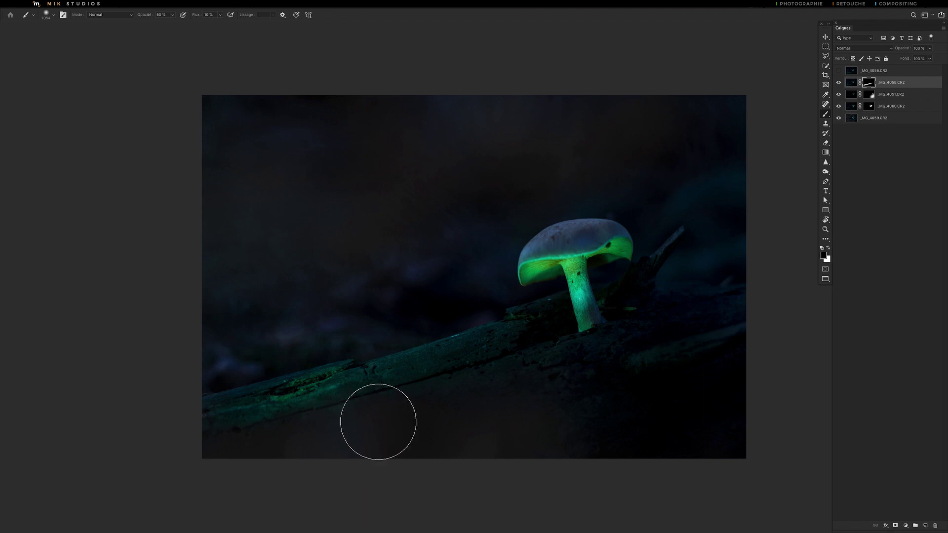
Step: Toggle the top _MG_4056.CR2 layer on and off to compare it
{"action": "key", "text": "v"}
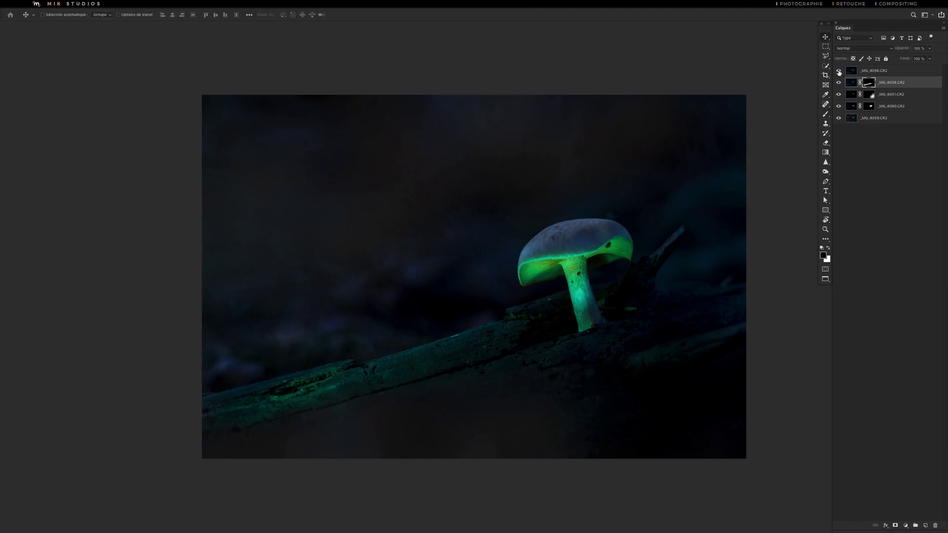
{"action": "left_click", "coordinate": [838, 71]}
{"action": "left_click", "coordinate": [838, 72]}
{"action": "left_click", "coordinate": [838, 74]}
{"action": "left_click", "coordinate": [837, 73]}
{"action": "left_click", "coordinate": [837, 73]}
{"action": "left_click", "coordinate": [837, 73]}
{"action": "left_click", "coordinate": [838, 72]}
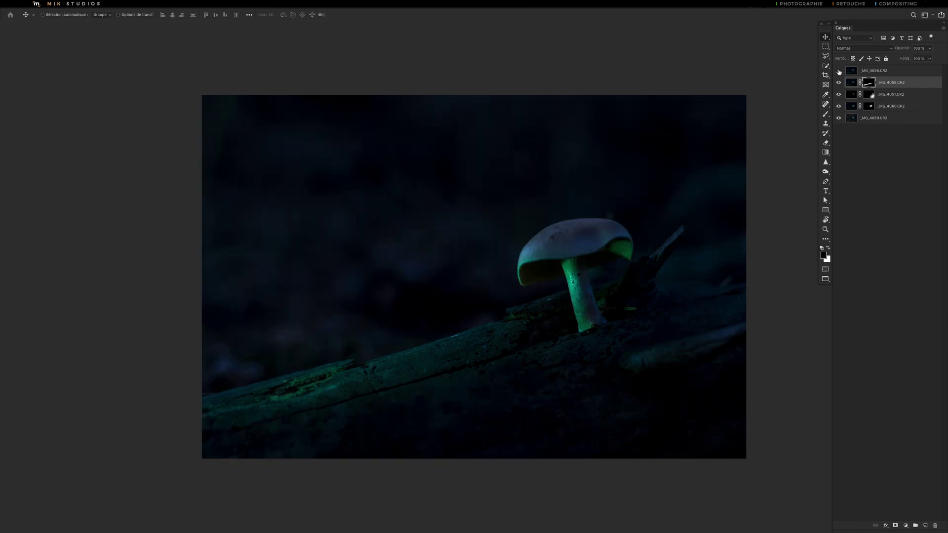
{"action": "left_click", "coordinate": [838, 72]}
{"action": "left_click", "coordinate": [838, 73]}
Step: Give _MG_4056 a black hide-all mask and compare the masked result with the layer toggled
{"action": "left_click", "coordinate": [851, 71]}
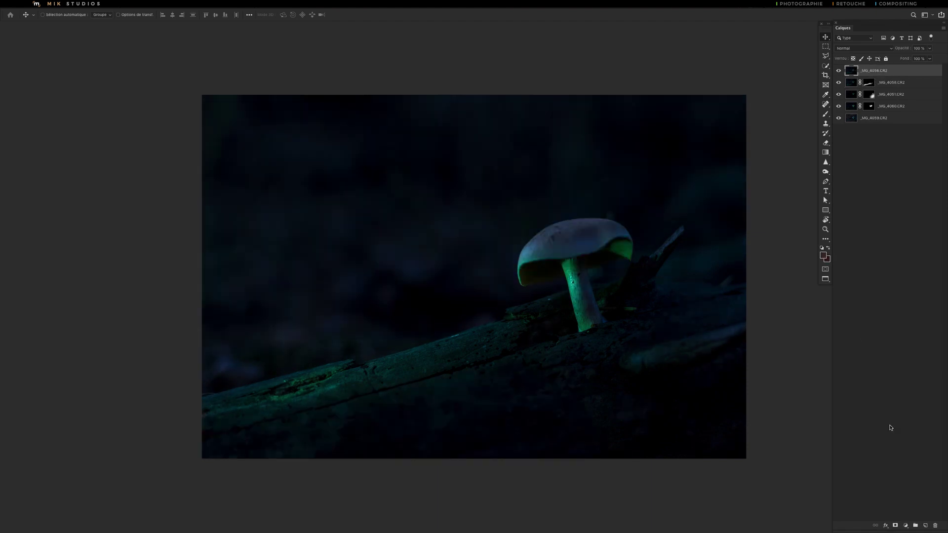
{"action": "left_click", "coordinate": [895, 526], "text": "alt"}
{"action": "key", "text": "b"}
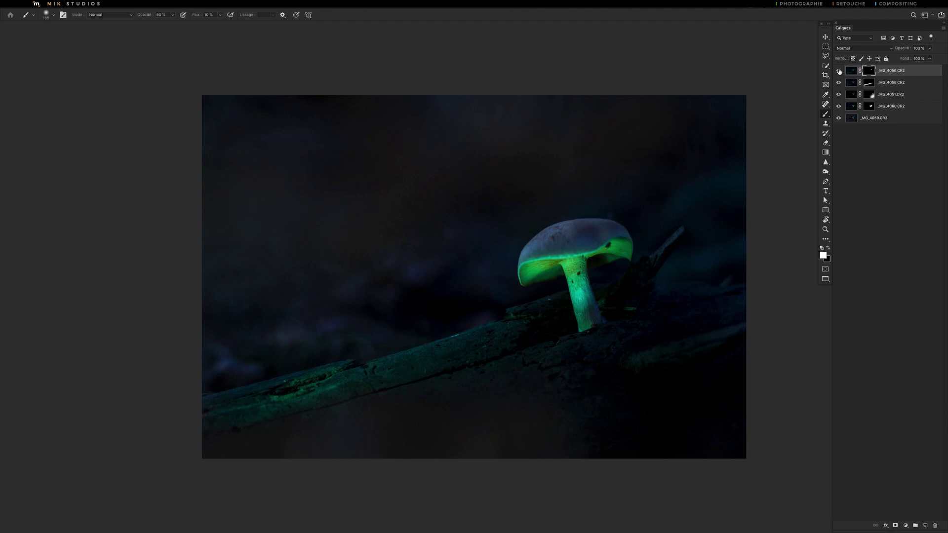
{"action": "left_click", "coordinate": [839, 71]}
{"action": "left_click", "coordinate": [838, 72]}
{"action": "left_click", "coordinate": [839, 71]}
{"action": "left_click", "coordinate": [839, 71]}
{"action": "key", "text": "x"}
{"action": "key", "text": "x"}
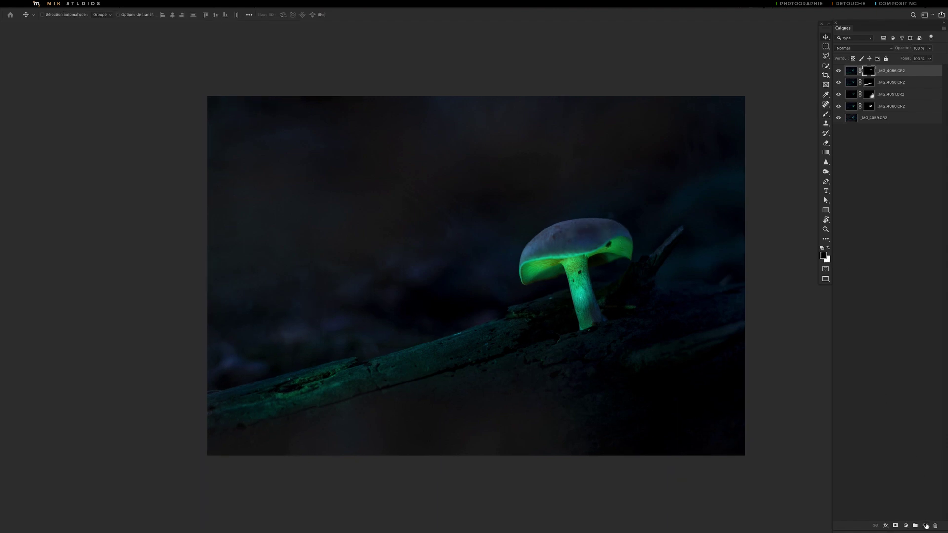
Step: Create a new empty layer and rename it R
{"action": "left_click", "coordinate": [925, 526]}
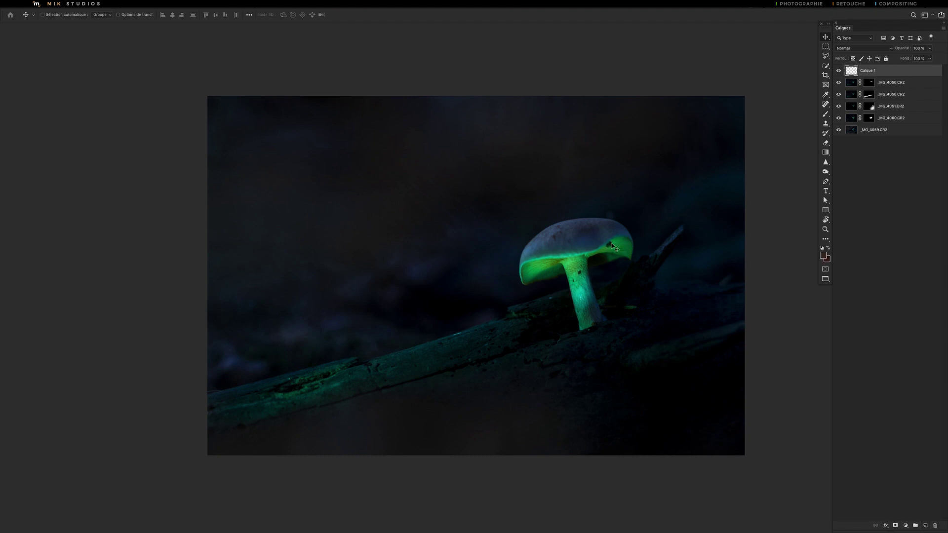
{"action": "double_click", "coordinate": [867, 72]}
{"action": "type", "text": "R"}
{"action": "key", "text": "Return"}
Step: Zoom in on the mushroom to prepare for spot-healing retouching
{"action": "key", "text": "z"}
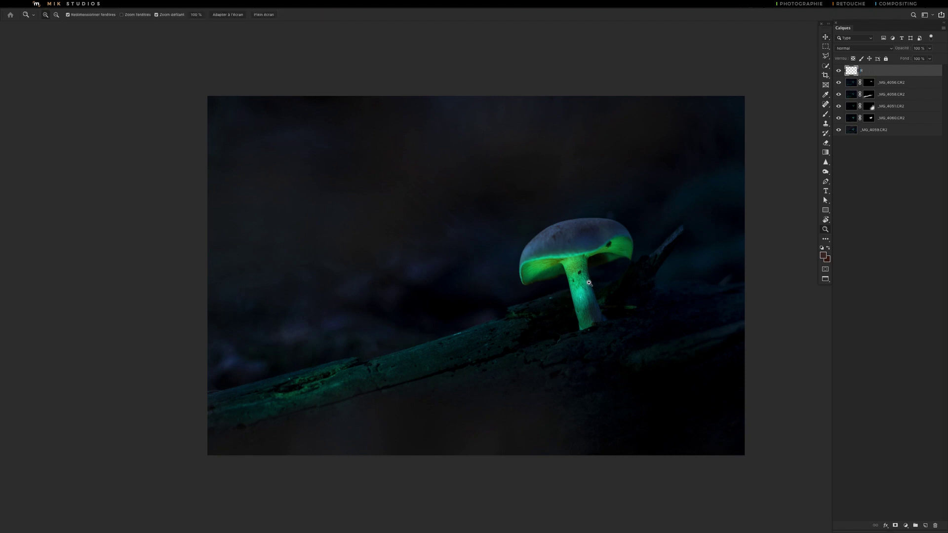
{"action": "left_click", "coordinate": [588, 283]}
{"action": "left_click", "coordinate": [611, 268]}
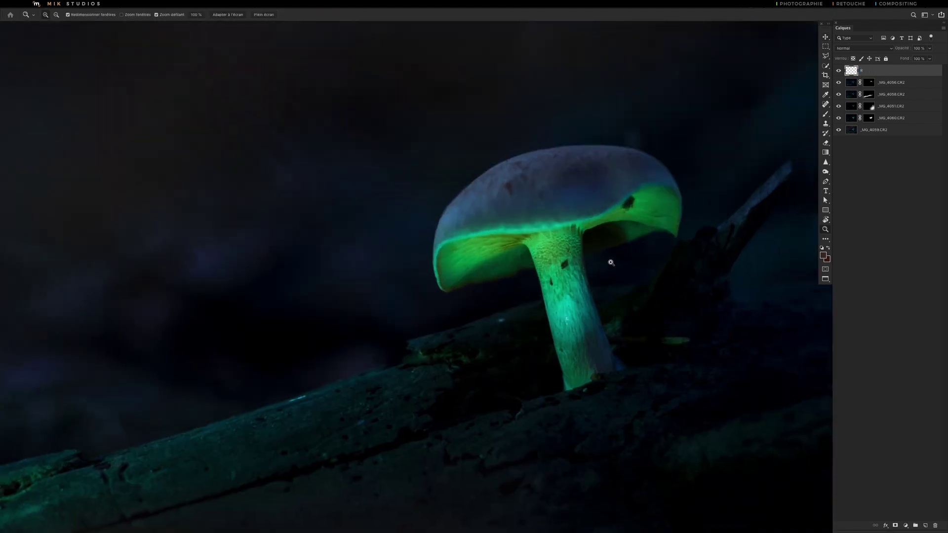
{"action": "key", "text": "j"}
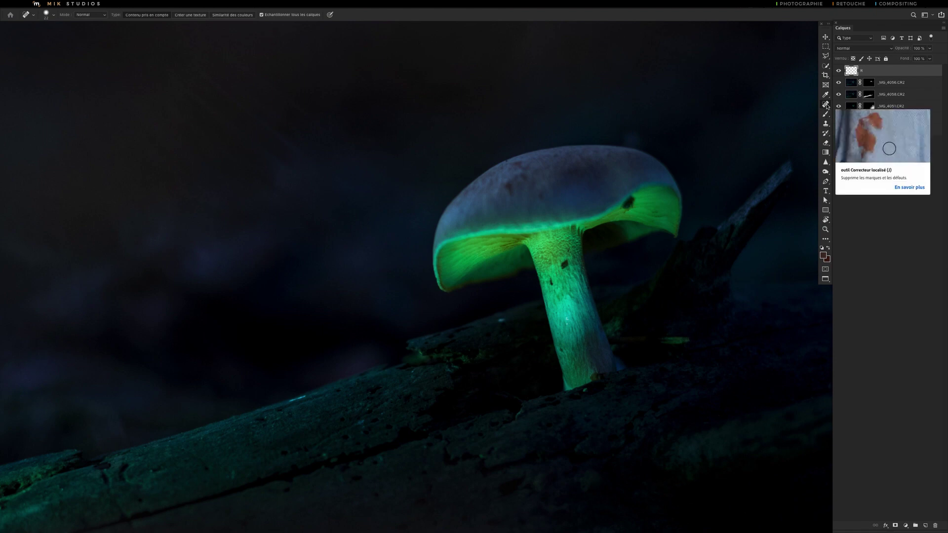
Step: Spot-heal the dark spots on the mushroom stem, the gills and the log edge
{"action": "left_click", "coordinate": [563, 265]}
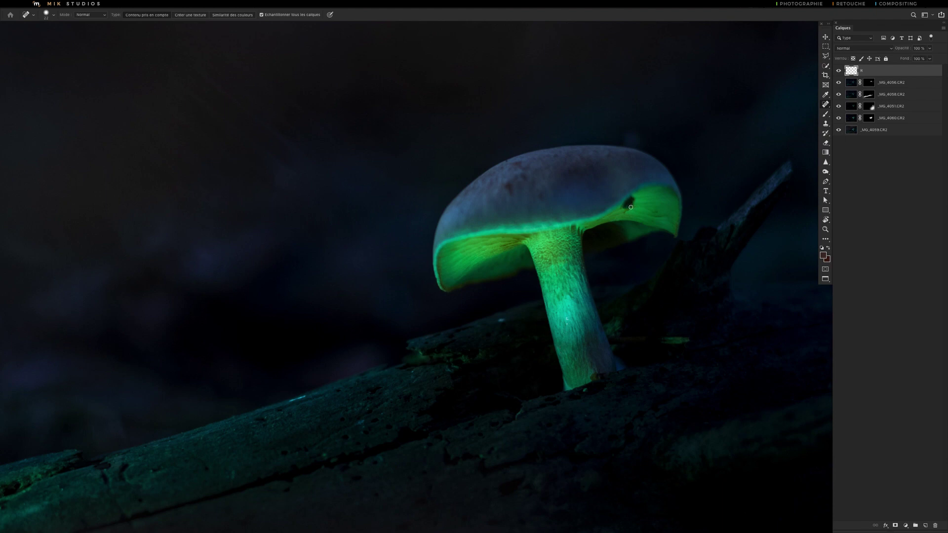
{"action": "key", "text": "bracketright"}
{"action": "key", "text": "bracketright"}
{"action": "left_click_drag", "start_coordinate": [624, 207], "coordinate": [639, 204]}
{"action": "left_click_drag", "start_coordinate": [504, 344], "coordinate": [708, 251]}
{"action": "left_click_drag", "start_coordinate": [518, 298], "coordinate": [509, 296]}
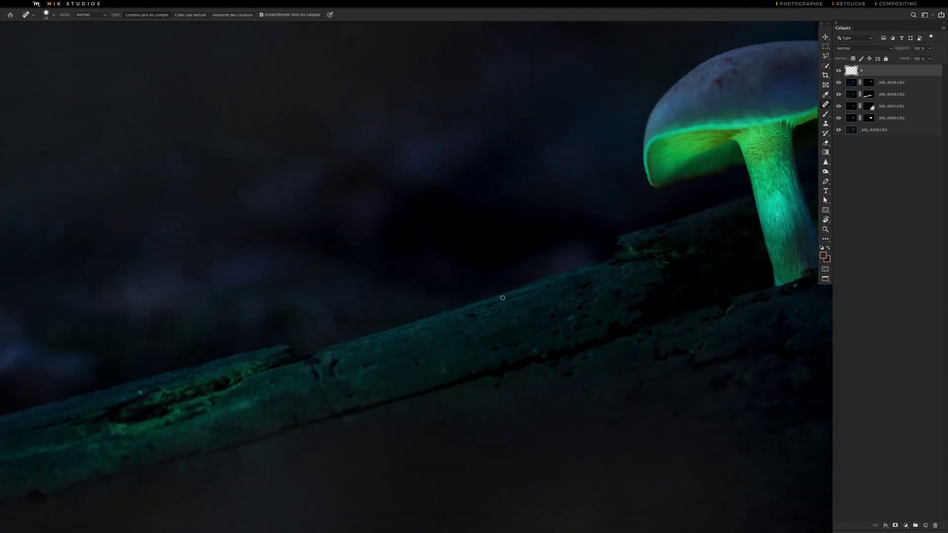
{"action": "left_click_drag", "start_coordinate": [502, 298], "coordinate": [515, 291]}
{"action": "left_click_drag", "start_coordinate": [415, 355], "coordinate": [608, 290]}
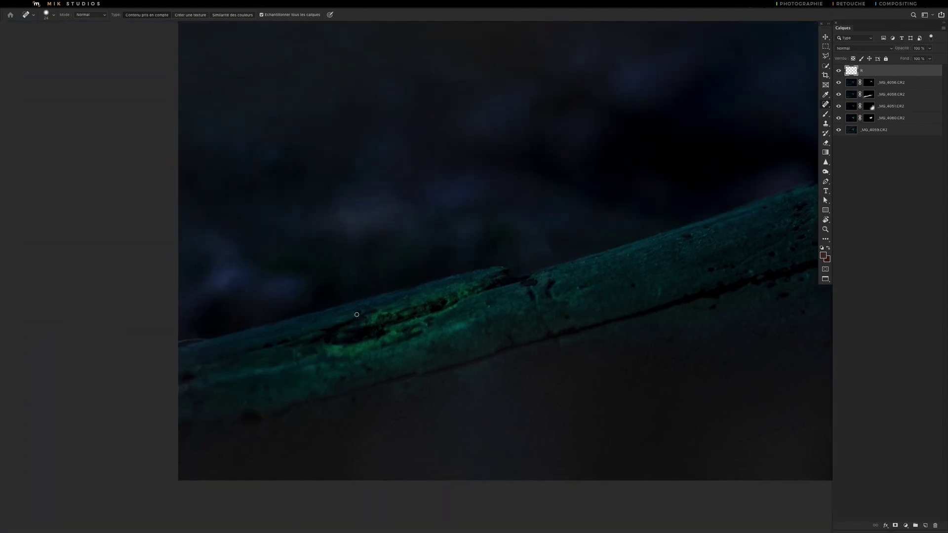
{"action": "left_click_drag", "start_coordinate": [568, 279], "coordinate": [394, 296]}
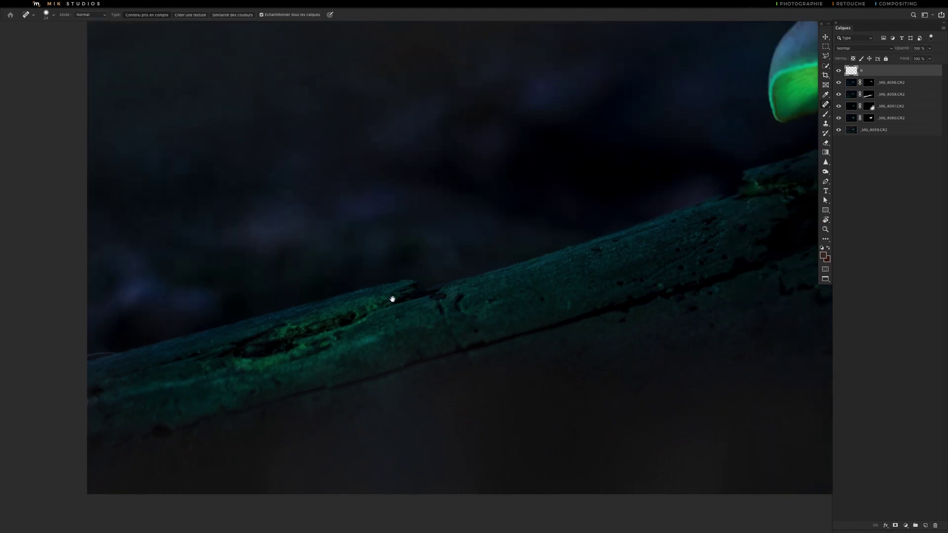
{"action": "left_click_drag", "start_coordinate": [583, 256], "coordinate": [500, 275]}
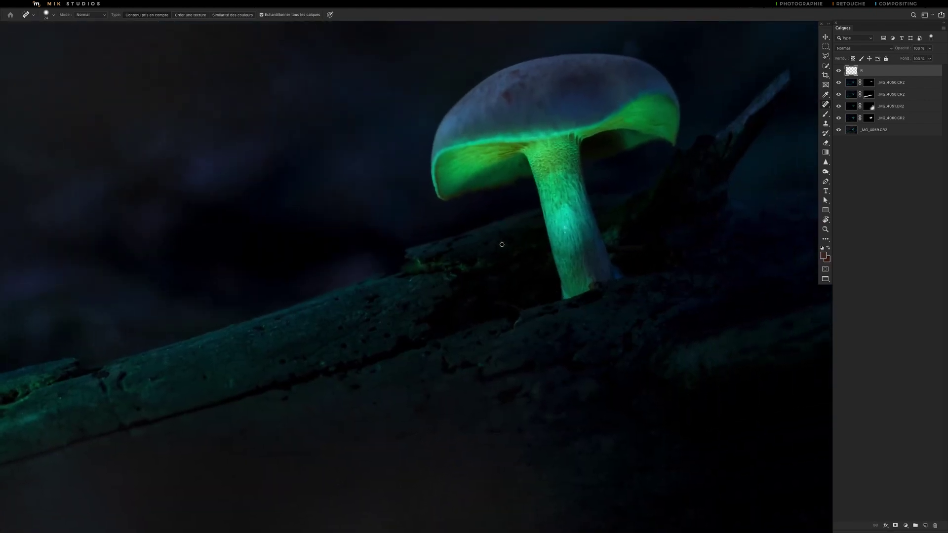
Step: Fit the whole image in view and toggle layer R off and on to compare
{"action": "key", "text": "v"}
{"action": "scroll", "coordinate": [533, 248], "scroll_direction": "down", "scroll_amount": 3}
{"action": "scroll", "coordinate": [518, 248], "scroll_direction": "down", "scroll_amount": 3}
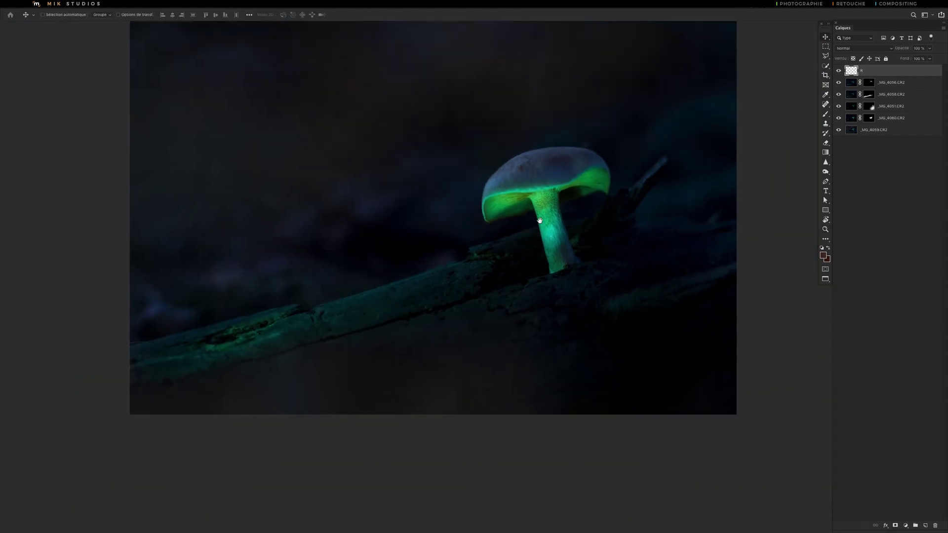
{"action": "left_click_drag", "start_coordinate": [539, 220], "coordinate": [591, 255]}
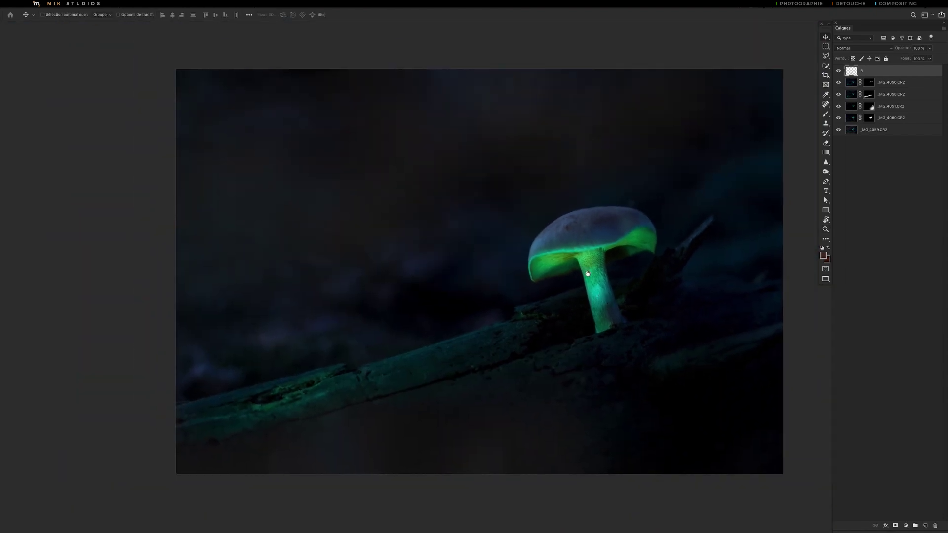
{"action": "left_click", "coordinate": [838, 72]}
{"action": "left_click", "coordinate": [838, 72]}
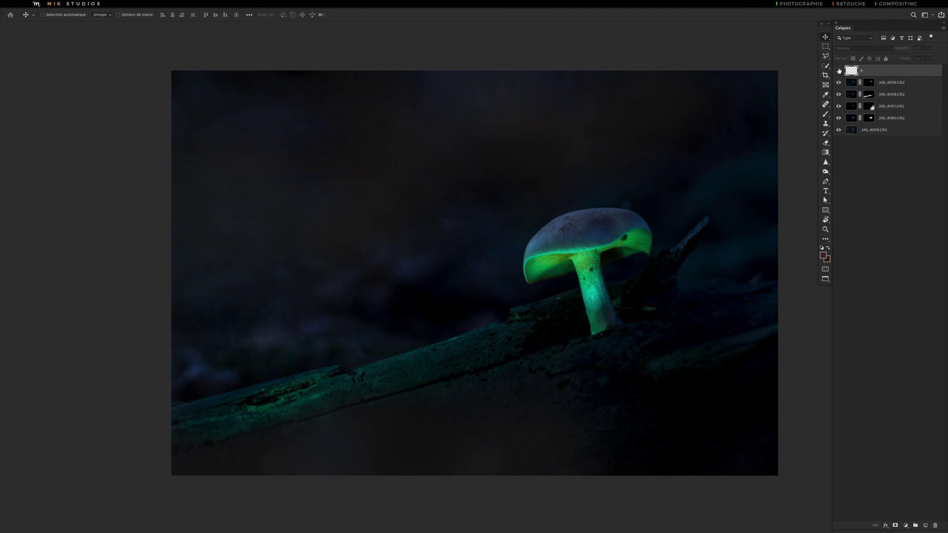
{"action": "left_click", "coordinate": [839, 72]}
{"action": "left_click", "coordinate": [838, 71]}
Step: Zoom in on the mushroom and spot-heal two patches just above the cap
{"action": "key", "text": "z"}
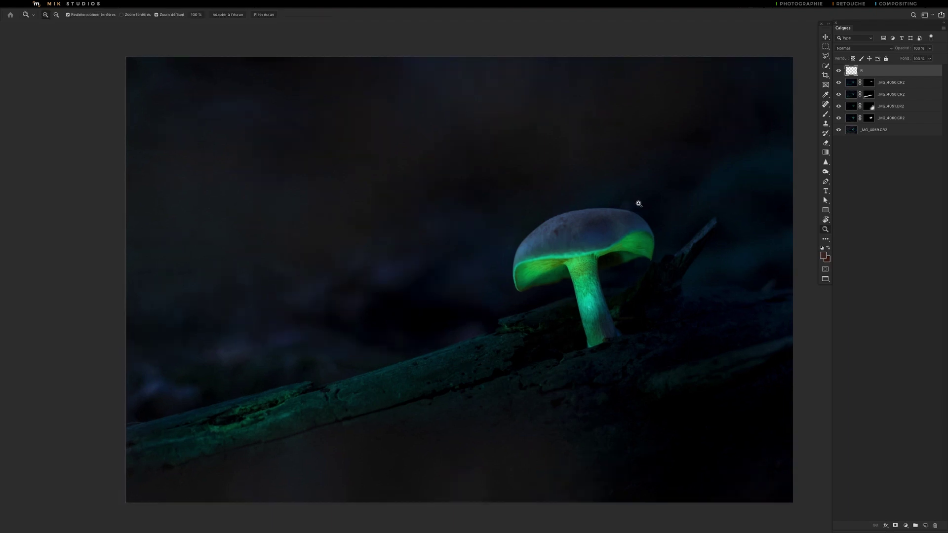
{"action": "left_click", "coordinate": [633, 209]}
{"action": "key", "text": "j"}
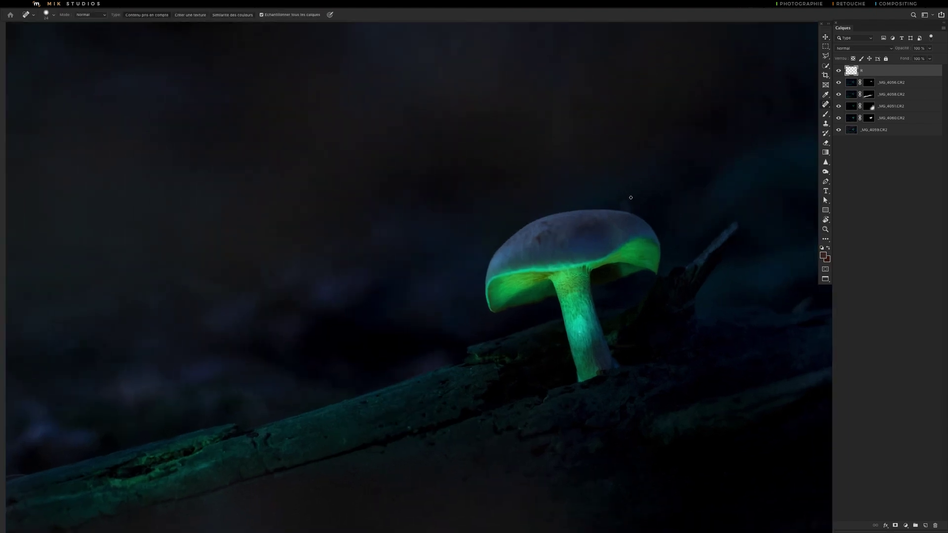
{"action": "mouse_move", "coordinate": [633, 193]}
{"action": "left_mouse_down"}
{"action": "mouse_move", "coordinate": [620, 203]}
{"action": "mouse_move", "coordinate": [631, 207]}
{"action": "left_mouse_up"}
{"action": "left_click_drag", "start_coordinate": [631, 208], "coordinate": [644, 199]}
Step: Clone Stamp from the cap top over a remaining spot above the cap
{"action": "key", "text": "z"}
{"action": "left_click", "coordinate": [643, 192]}
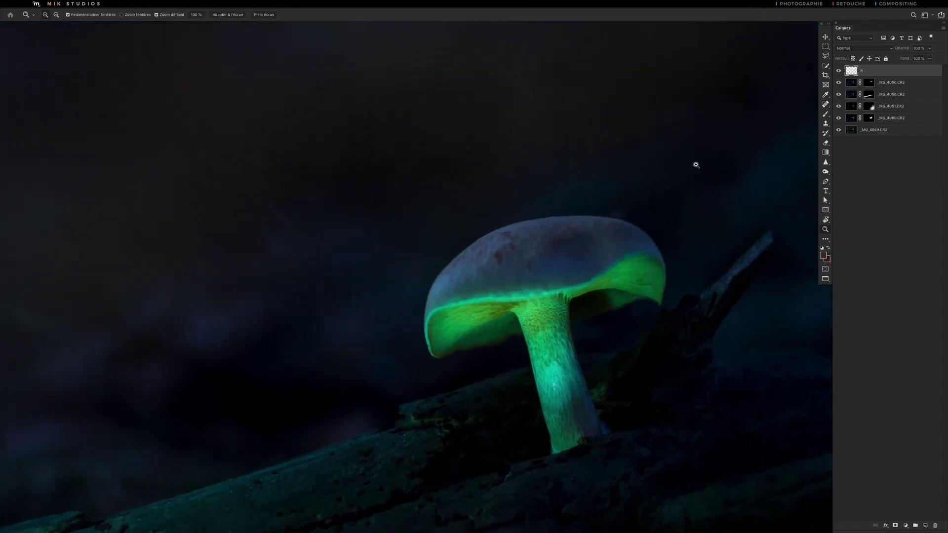
{"action": "key", "text": "s"}
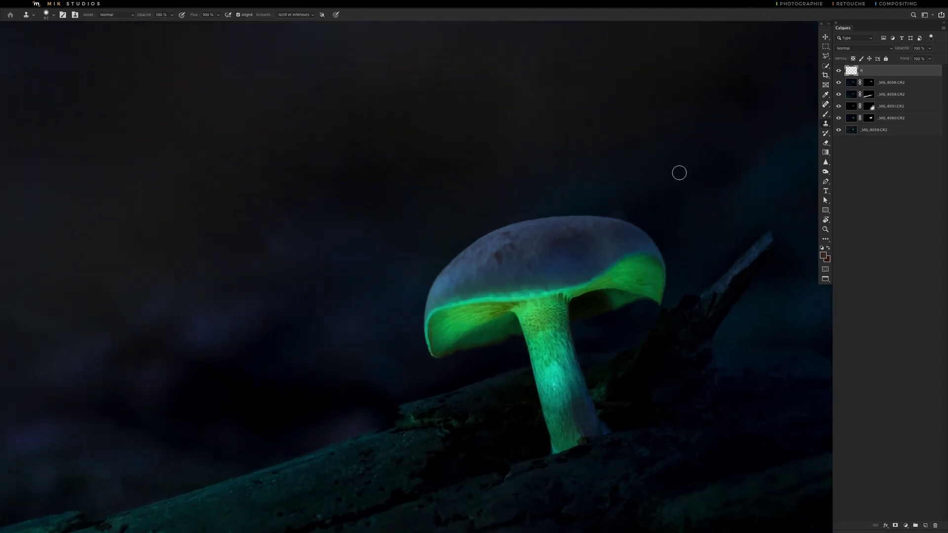
{"action": "left_click", "coordinate": [639, 208], "text": "alt"}
{"action": "left_click", "coordinate": [634, 189], "text": "alt"}
Step: Fit the image on screen and toggle layer R to compare the retouching
{"action": "key", "text": "v"}
{"action": "key", "text": "ctrl+0"}
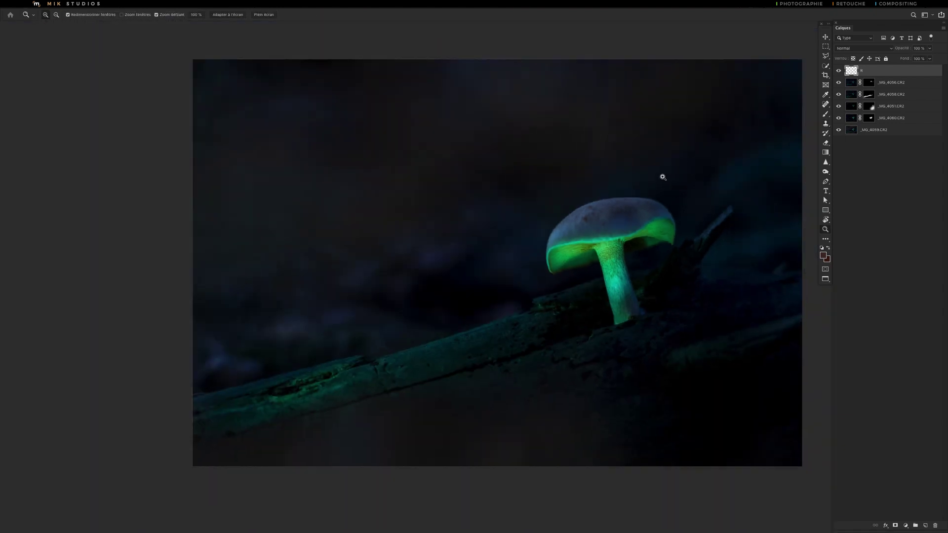
{"action": "left_click", "coordinate": [838, 71]}
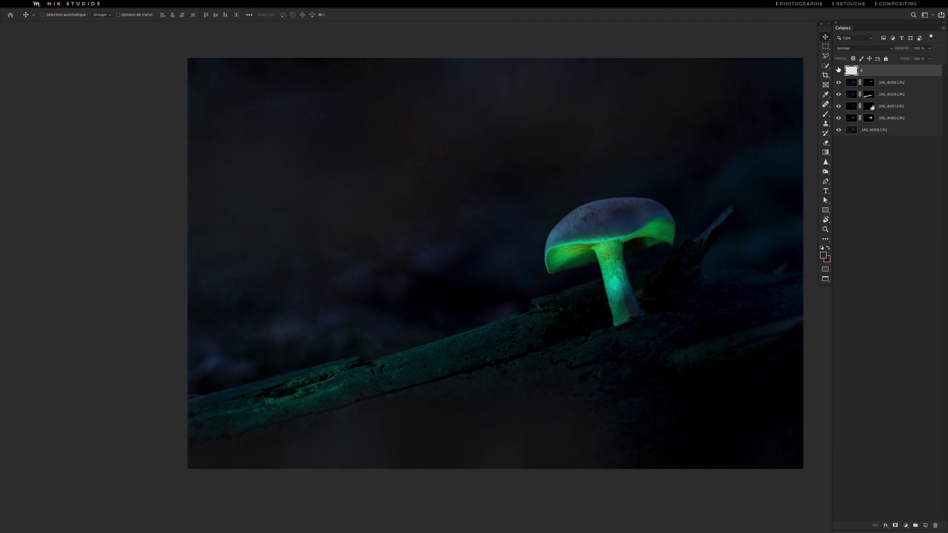
{"action": "left_click", "coordinate": [838, 71]}
{"action": "scroll", "coordinate": [681, 153], "scroll_direction": "right", "scroll_amount": 2}
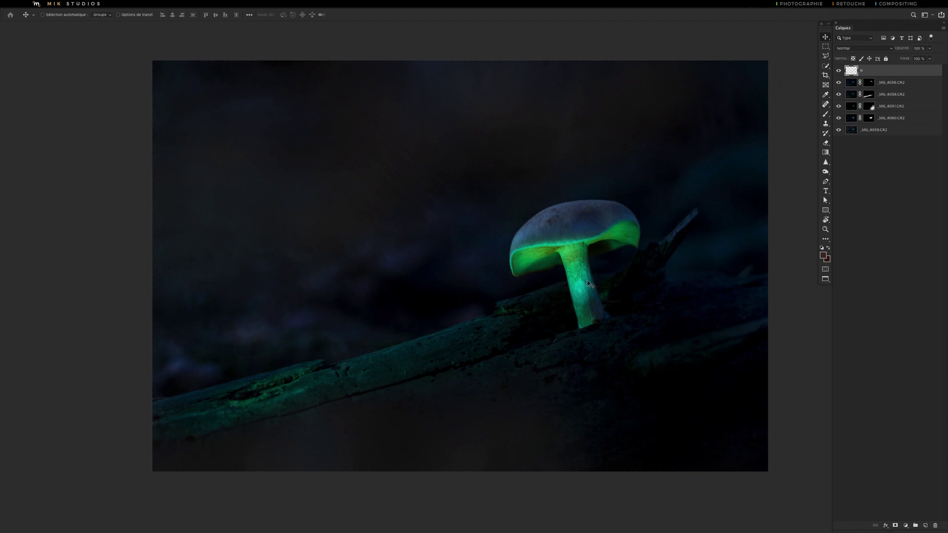
Step: Add a radial Gradient Fill layer
{"action": "left_click", "coordinate": [905, 526]}
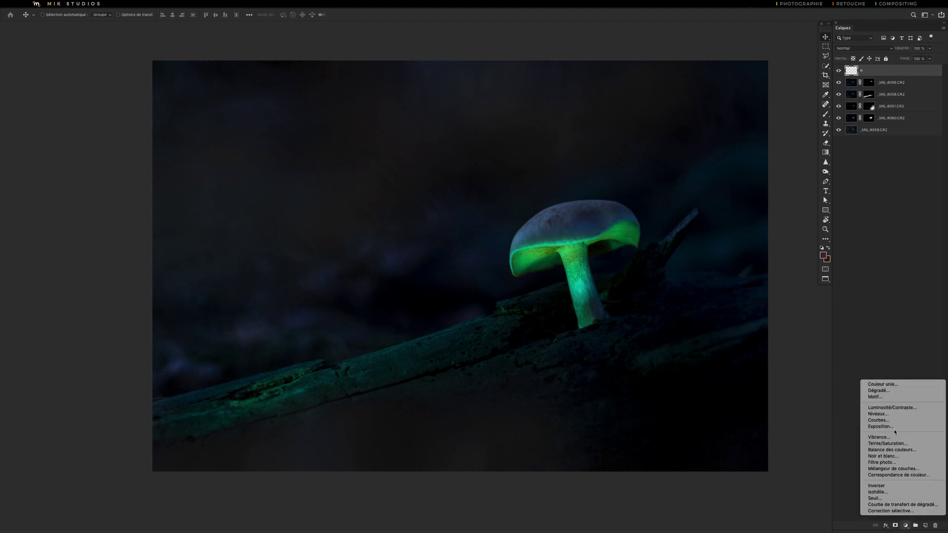
{"action": "left_click", "coordinate": [878, 391]}
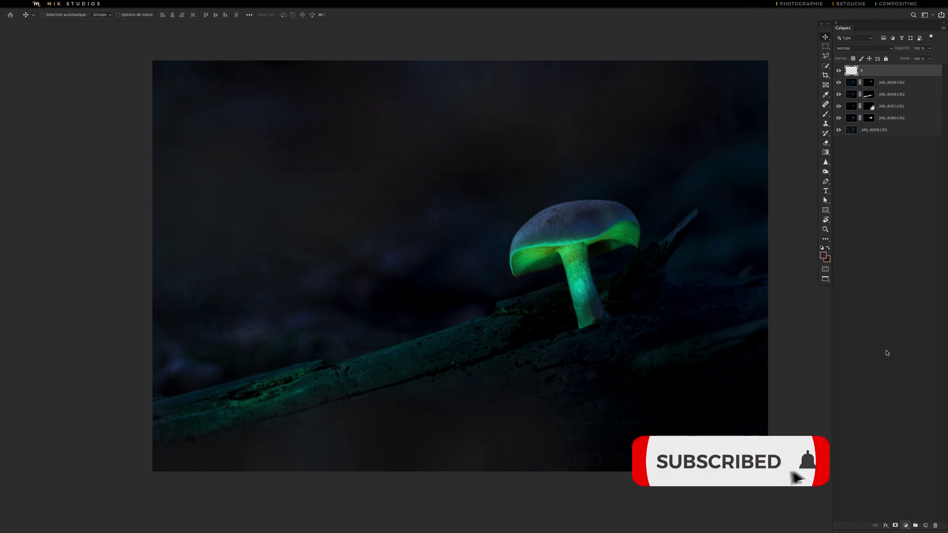
{"action": "left_click_drag", "start_coordinate": [716, 281], "coordinate": [722, 131]}
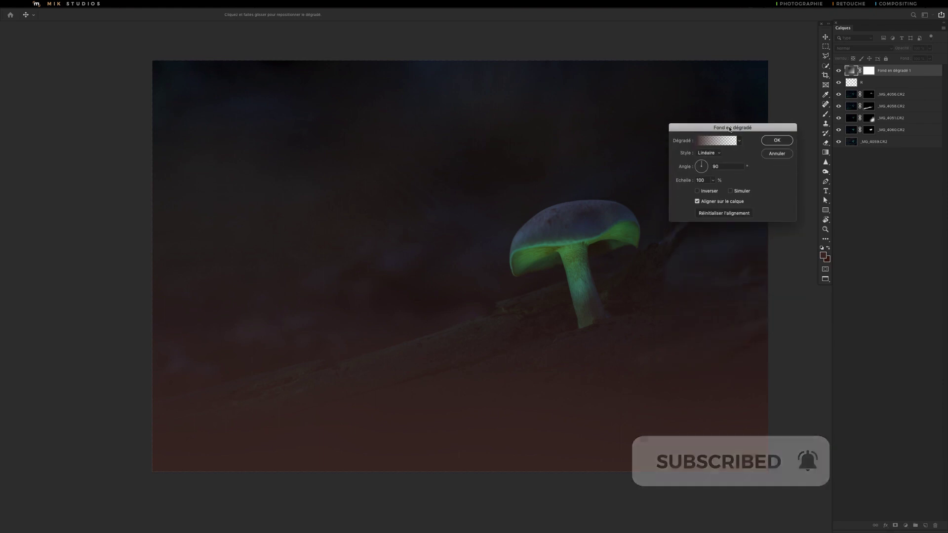
{"action": "left_click", "coordinate": [706, 157]}
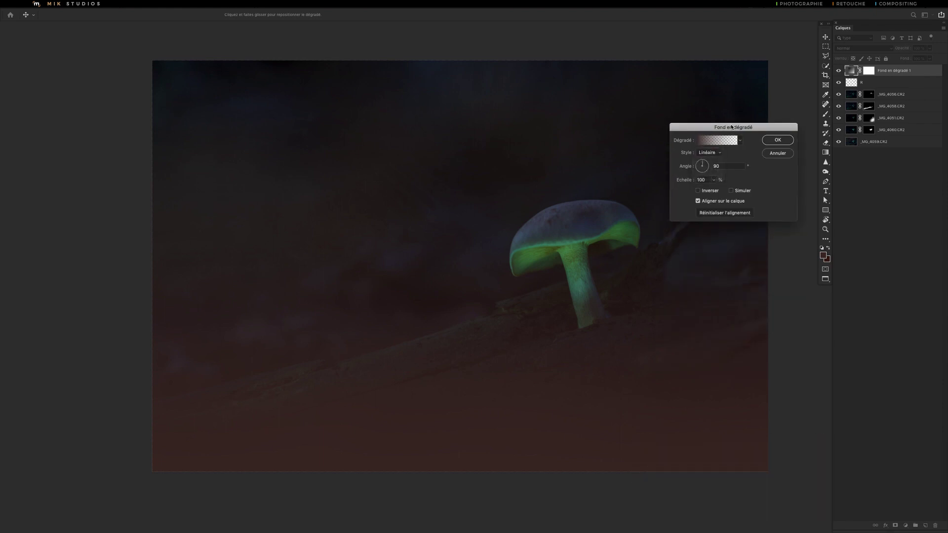
{"action": "mouse_move", "coordinate": [733, 127]}
{"action": "left_mouse_down"}
{"action": "mouse_move", "coordinate": [768, 105]}
{"action": "mouse_move", "coordinate": [785, 205]}
{"action": "left_mouse_up"}
Step: Set the gradient's left stop to a bright green sampled from the mushroom
{"action": "left_click", "coordinate": [751, 119]}
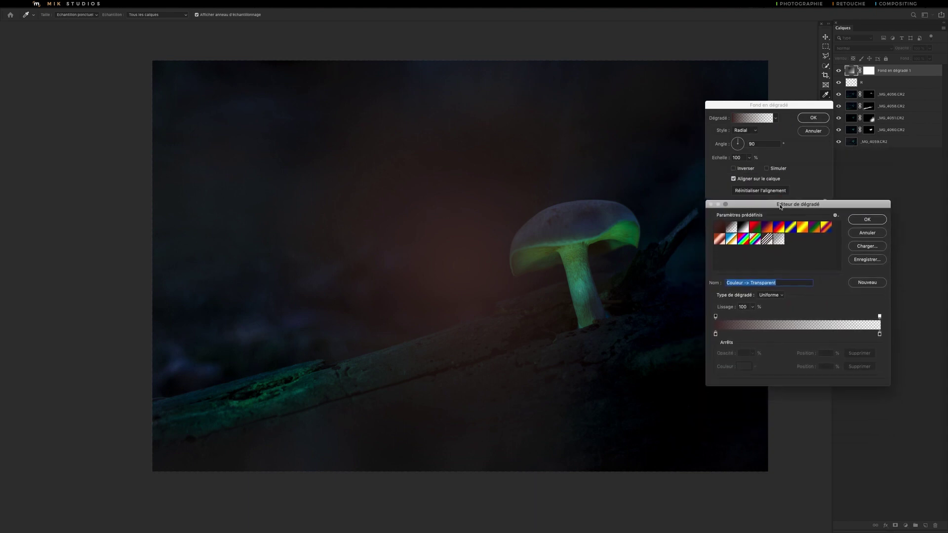
{"action": "left_click", "coordinate": [717, 334]}
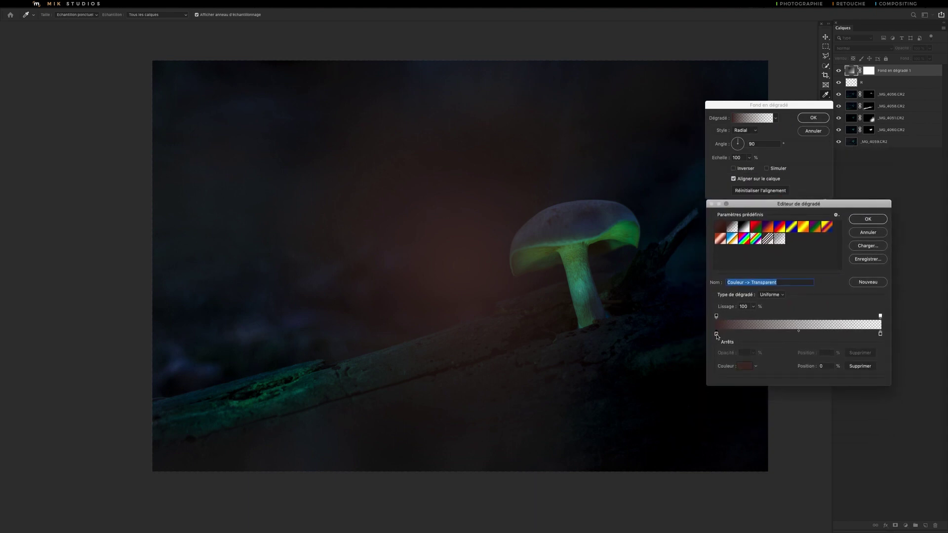
{"action": "left_click", "coordinate": [746, 366]}
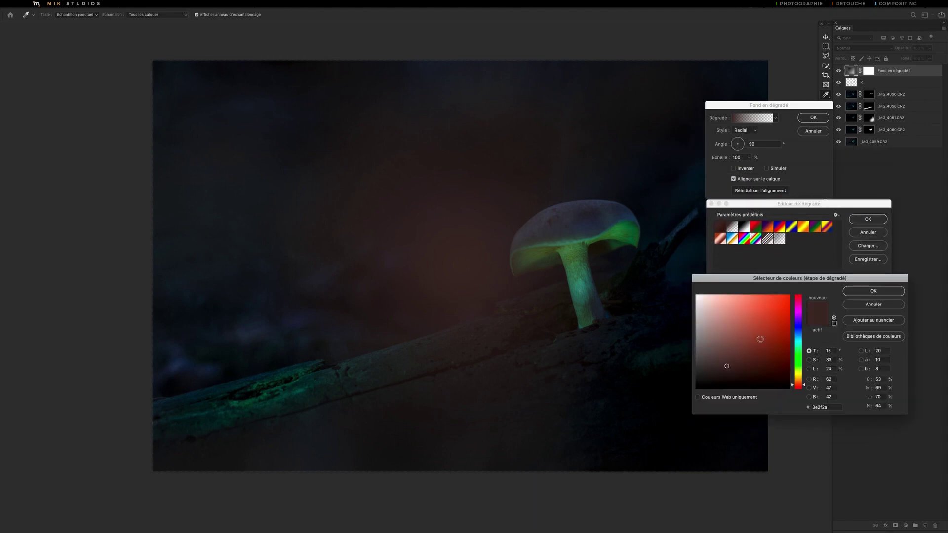
{"action": "left_click", "coordinate": [635, 225]}
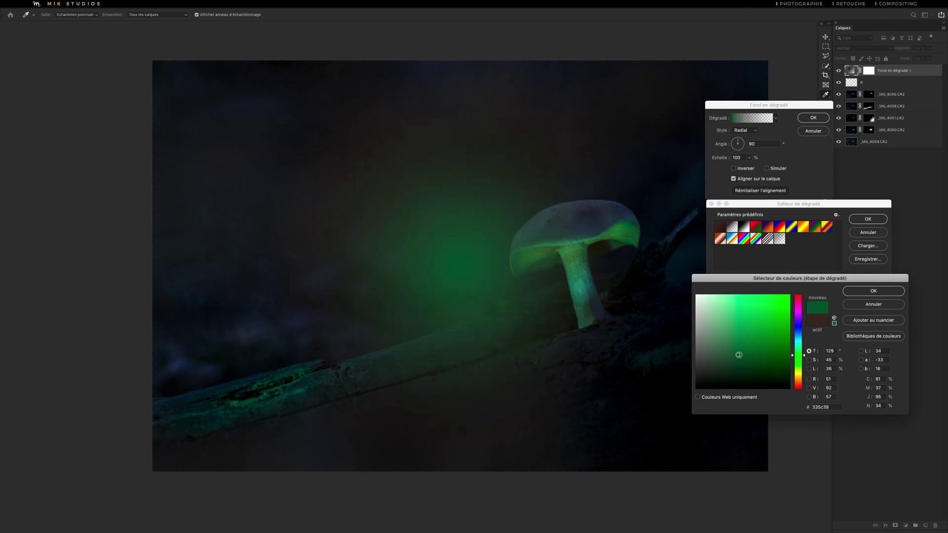
{"action": "left_click_drag", "start_coordinate": [738, 354], "coordinate": [744, 333]}
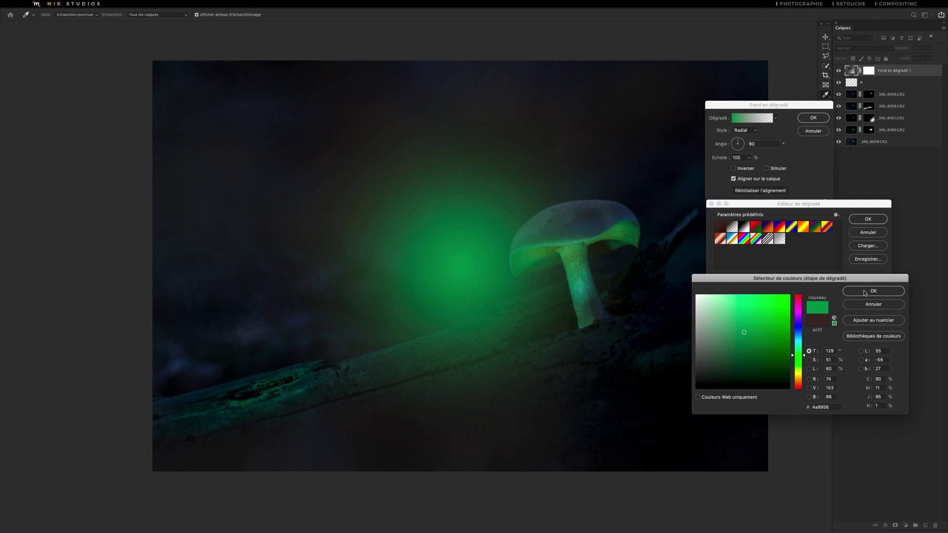
{"action": "left_click", "coordinate": [865, 293]}
Step: Make the right stop pale green (#b6f1b4), accept the gradient and set its scale to 56%
{"action": "left_click", "coordinate": [880, 334]}
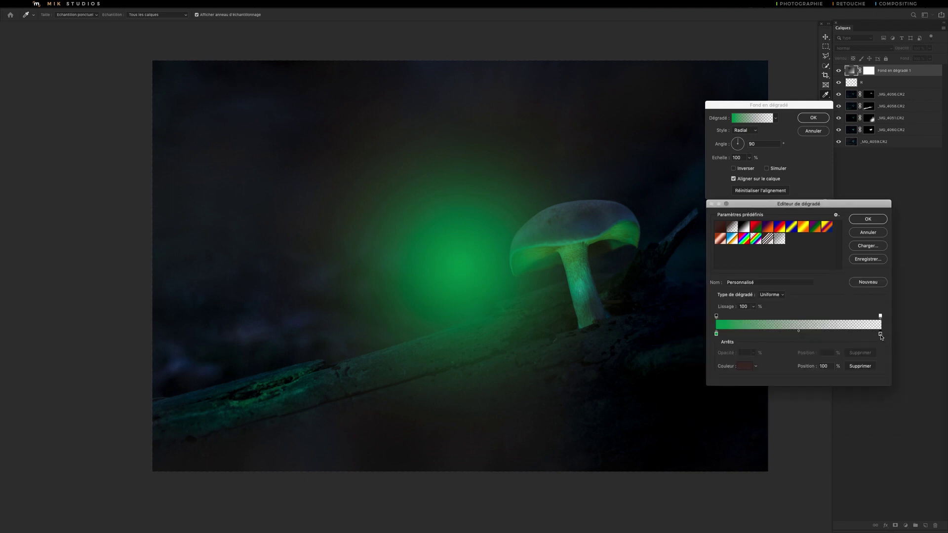
{"action": "left_click", "coordinate": [746, 366]}
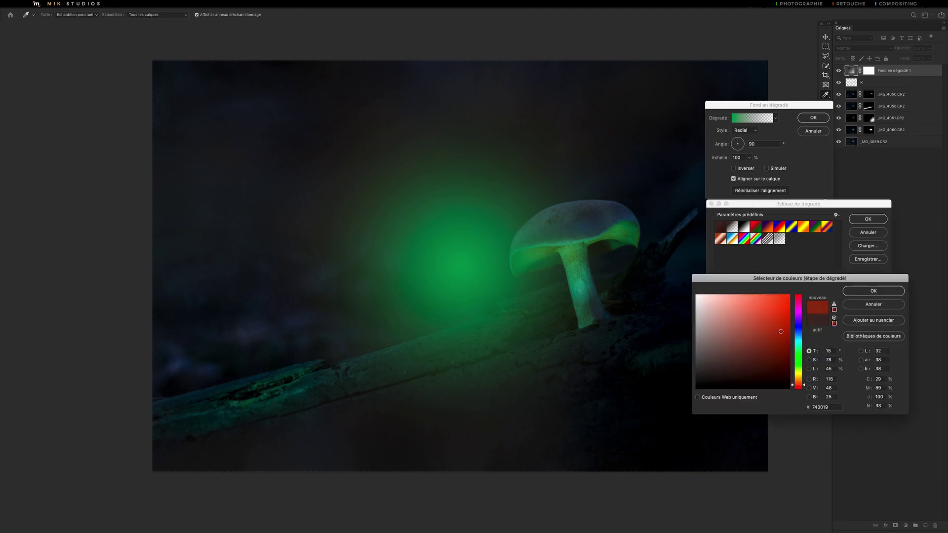
{"action": "left_click", "coordinate": [798, 361]}
{"action": "left_click_drag", "start_coordinate": [801, 364], "coordinate": [799, 359]}
{"action": "left_click", "coordinate": [730, 309]}
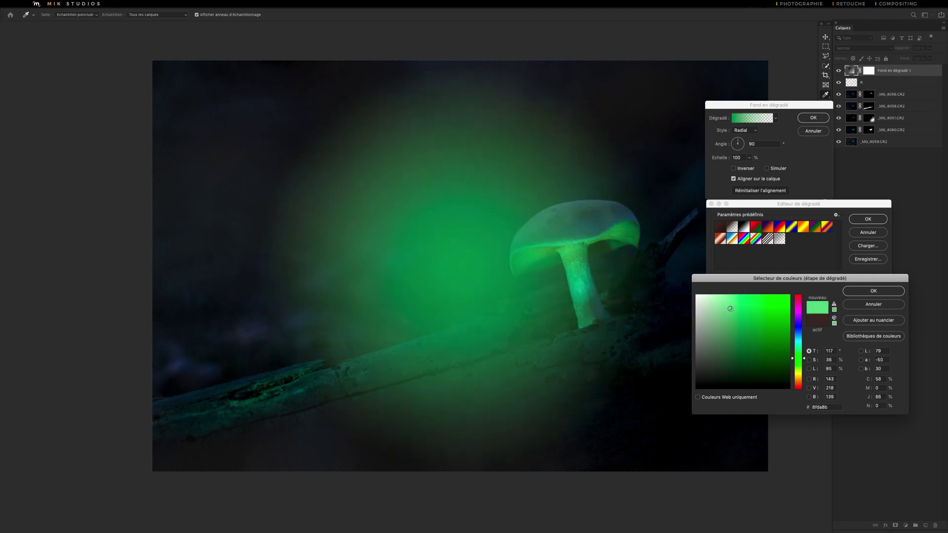
{"action": "left_click_drag", "start_coordinate": [730, 310], "coordinate": [719, 301]}
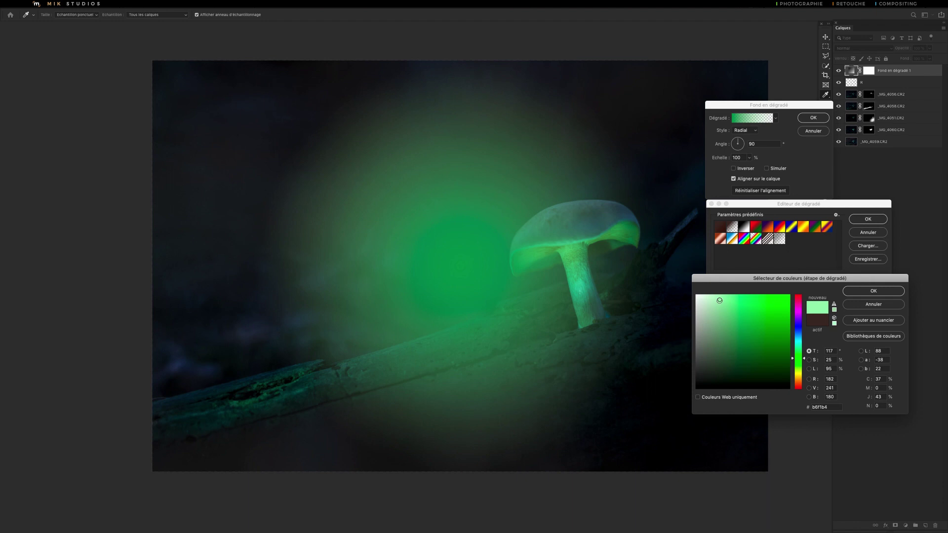
{"action": "left_click", "coordinate": [863, 291]}
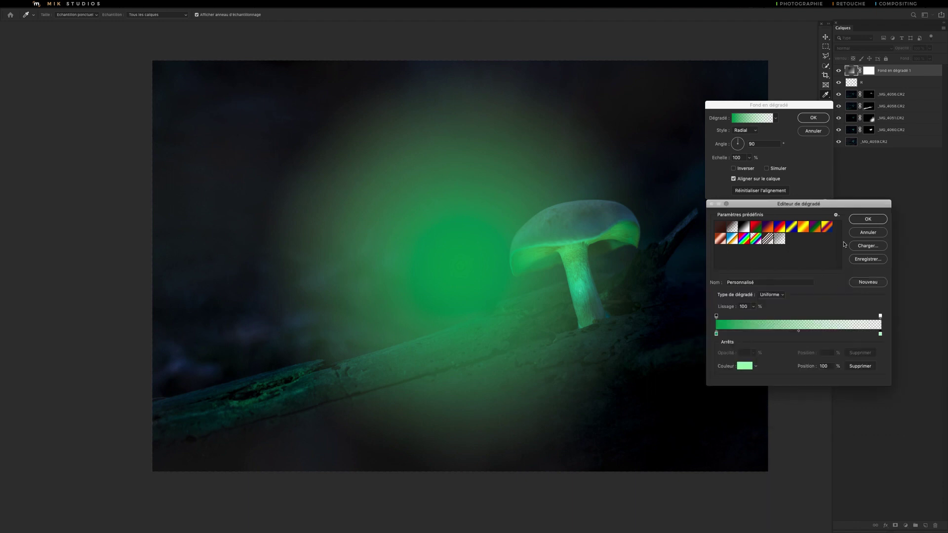
{"action": "left_click", "coordinate": [864, 220]}
{"action": "left_click", "coordinate": [749, 158]}
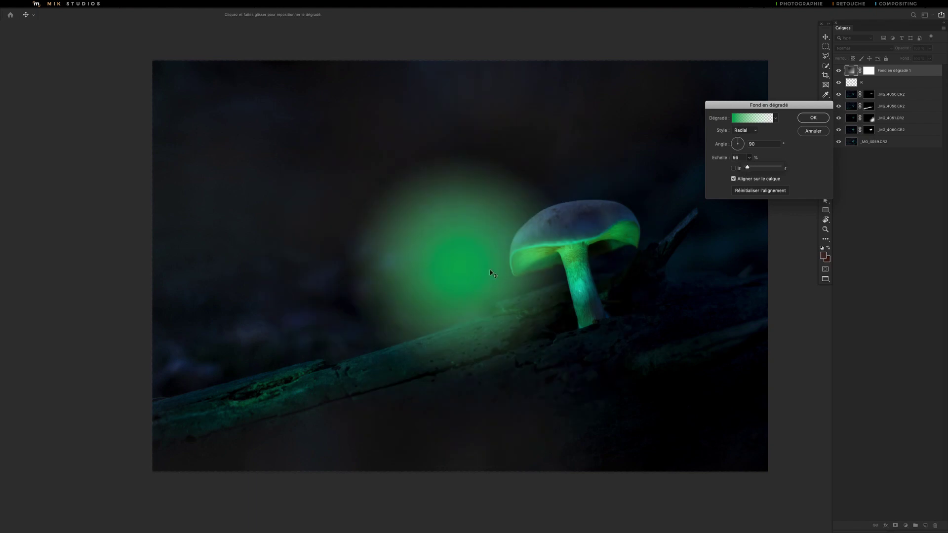
Step: Move the radial glow toward the mushroom and set the layer to Overlay blend mode
{"action": "mouse_move", "coordinate": [464, 271]}
{"action": "left_mouse_down"}
{"action": "mouse_move", "coordinate": [623, 263]}
{"action": "mouse_move", "coordinate": [392, 243]}
{"action": "mouse_move", "coordinate": [254, 125]}
{"action": "mouse_move", "coordinate": [572, 159]}
{"action": "mouse_move", "coordinate": [571, 280]}
{"action": "mouse_move", "coordinate": [583, 268]}
{"action": "left_mouse_up"}
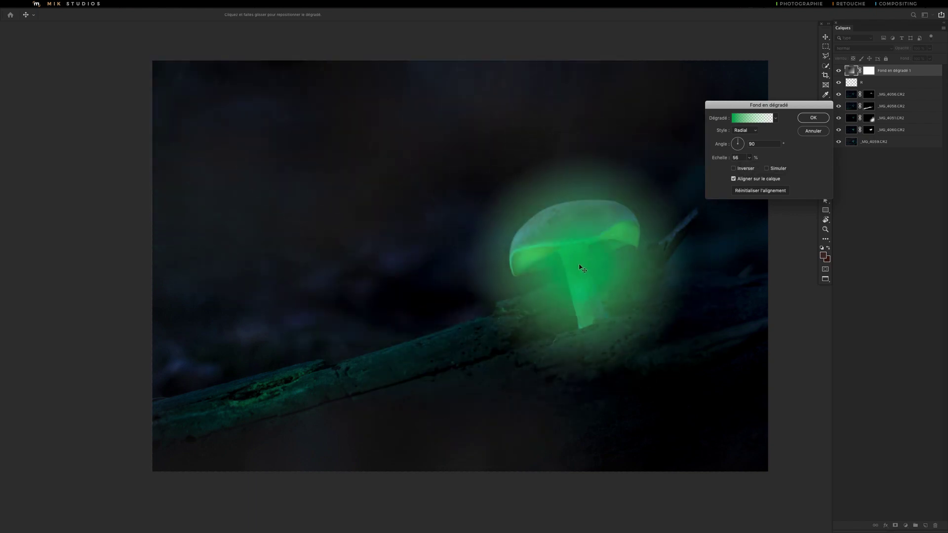
{"action": "left_click", "coordinate": [812, 118]}
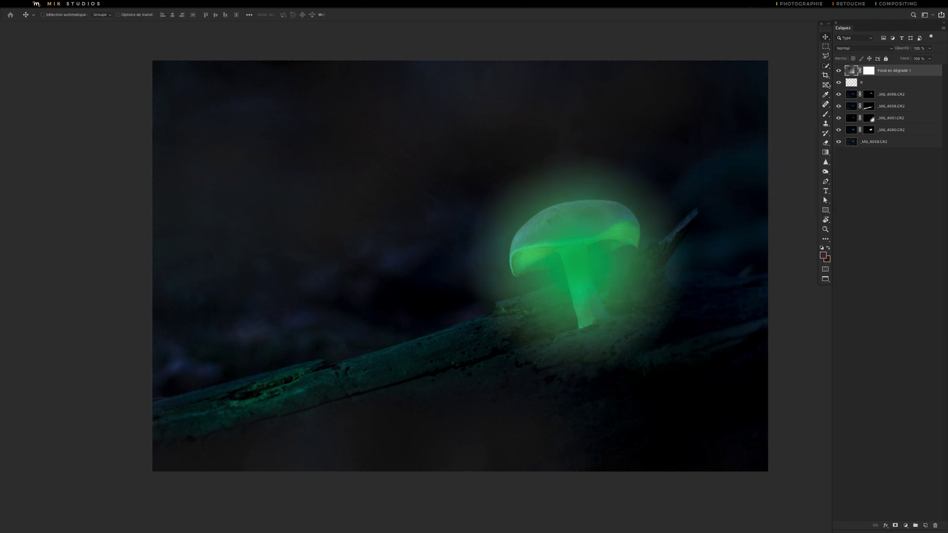
{"action": "left_click", "coordinate": [852, 49]}
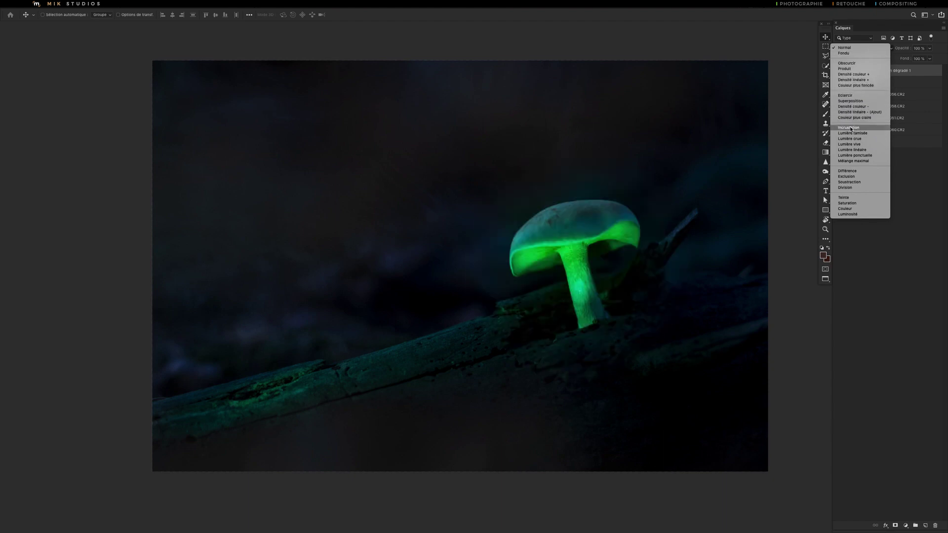
{"action": "left_click", "coordinate": [850, 102]}
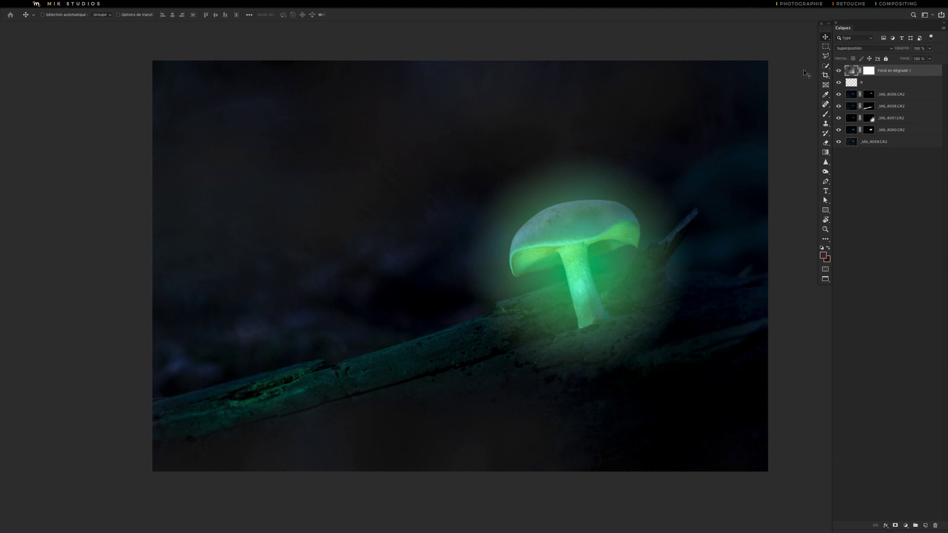
Step: Rescale the glow to 40%, drop opacity to about 41% and move it onto the cap
{"action": "double_click", "coordinate": [851, 70]}
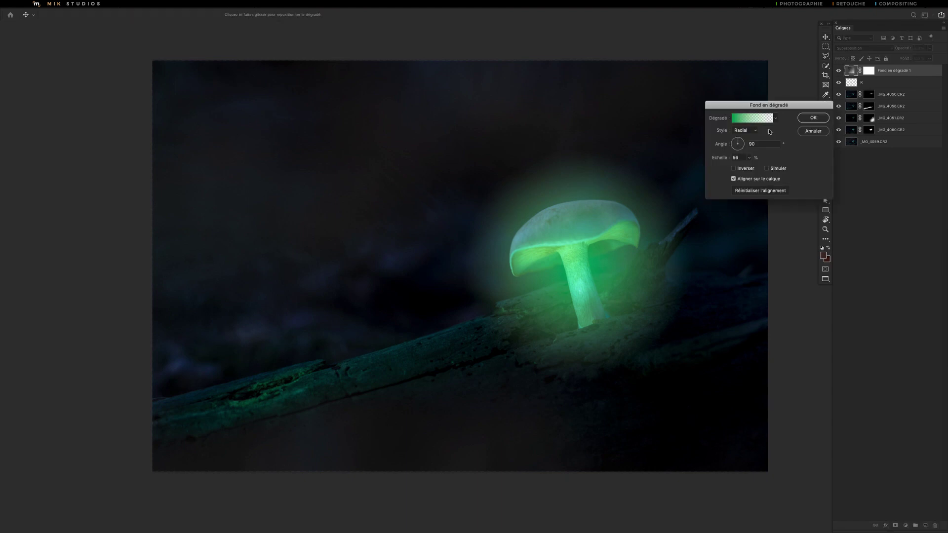
{"action": "left_click", "coordinate": [750, 158]}
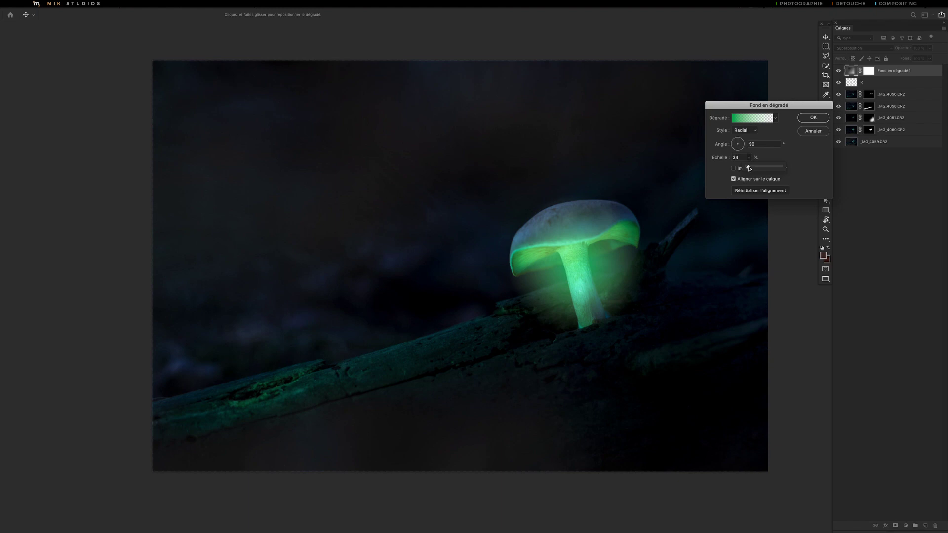
{"action": "left_click_drag", "start_coordinate": [747, 167], "coordinate": [749, 168]}
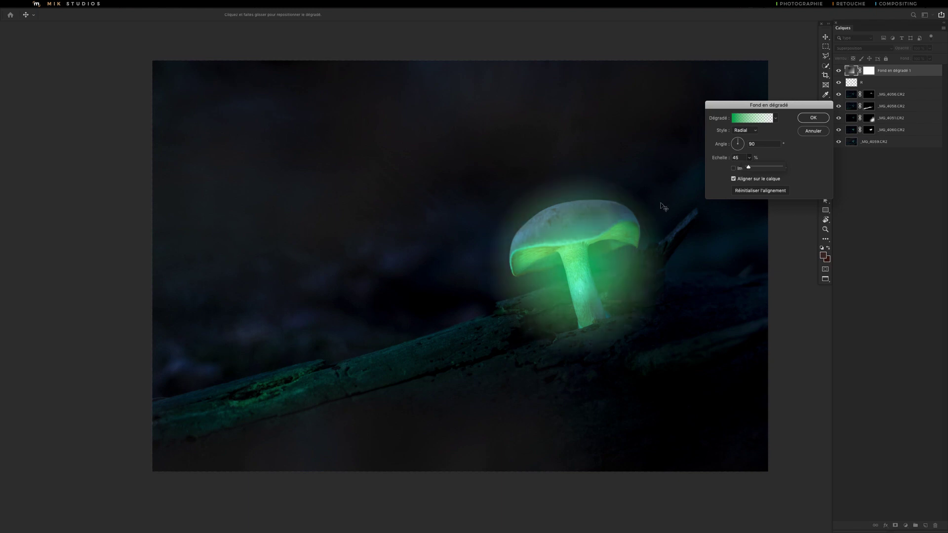
{"action": "left_click", "coordinate": [813, 118]}
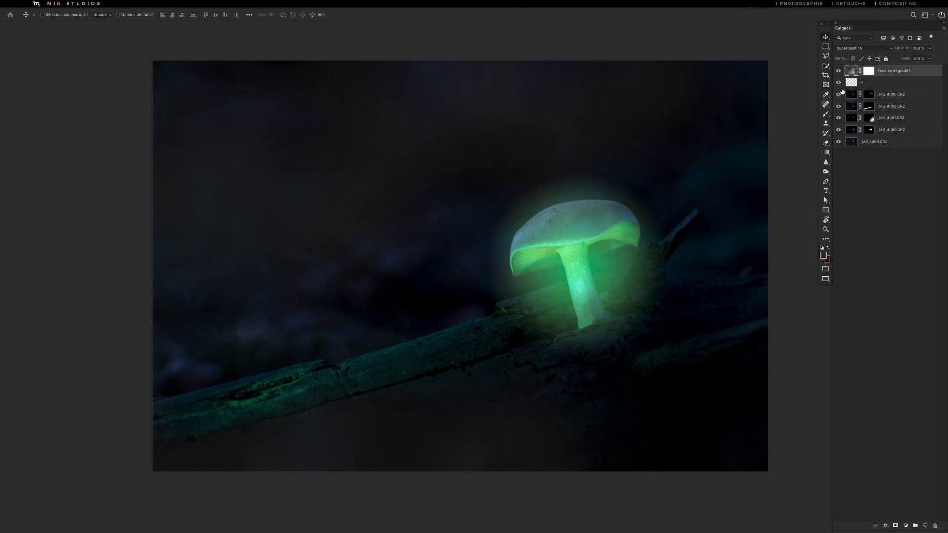
{"action": "left_click", "coordinate": [929, 50]}
{"action": "left_click_drag", "start_coordinate": [928, 58], "coordinate": [910, 58]}
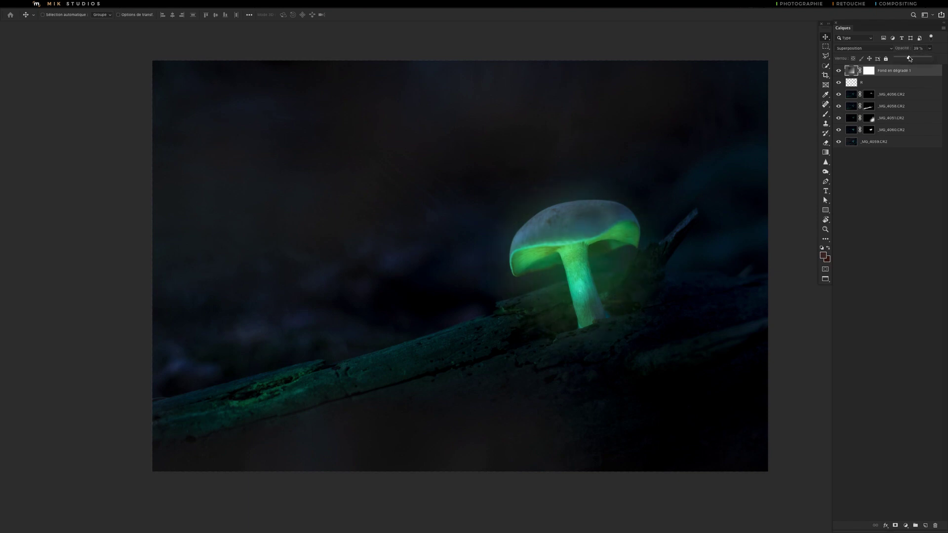
{"action": "double_click", "coordinate": [850, 70]}
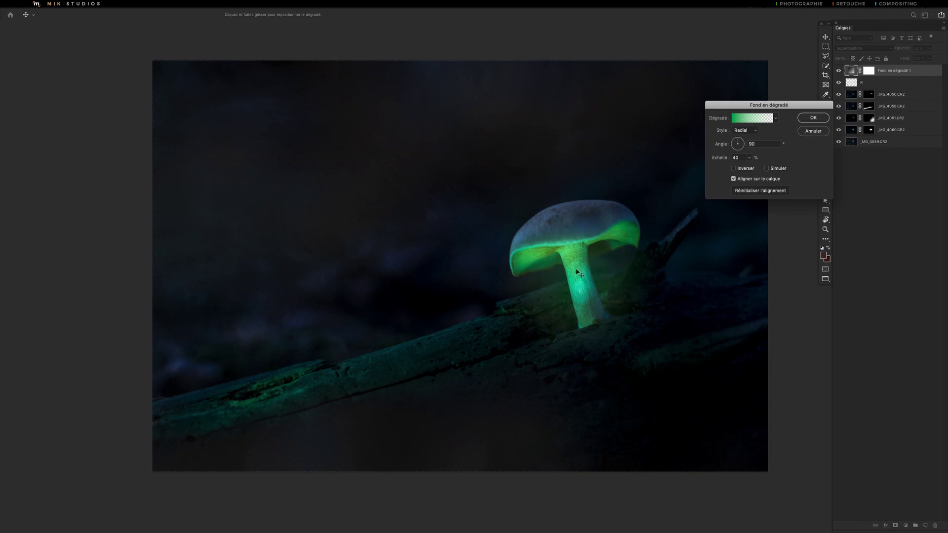
{"action": "left_click_drag", "start_coordinate": [575, 270], "coordinate": [613, 234]}
Step: Confirm the gradient position and toggle the glow layer to compare with and without it
{"action": "left_click", "coordinate": [813, 117]}
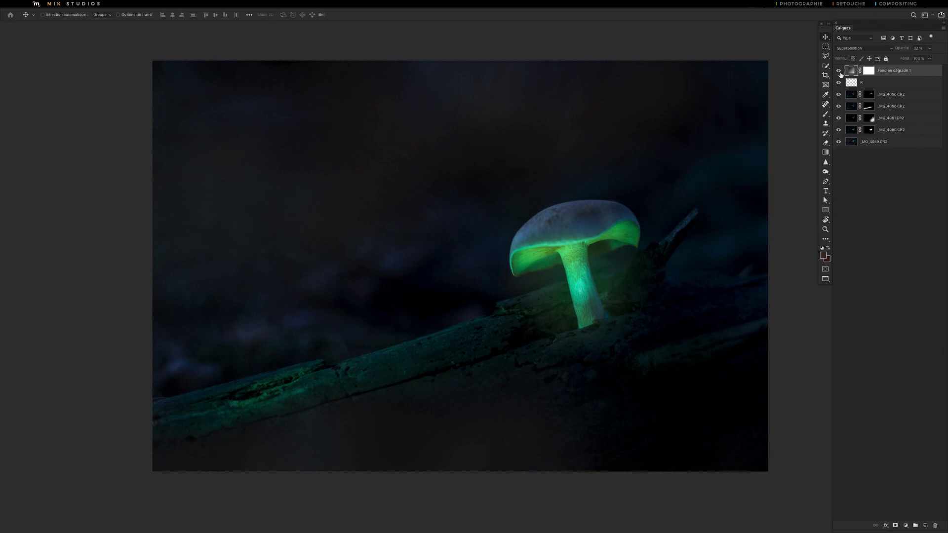
{"action": "left_click", "coordinate": [840, 71]}
{"action": "left_click", "coordinate": [839, 72]}
{"action": "left_click", "coordinate": [839, 71]}
{"action": "left_click", "coordinate": [839, 71]}
Step: Select all layers and stamp visible (Ctrl+Alt+Shift+E) into a new top layer
{"action": "left_click", "coordinate": [851, 143], "text": "shift"}
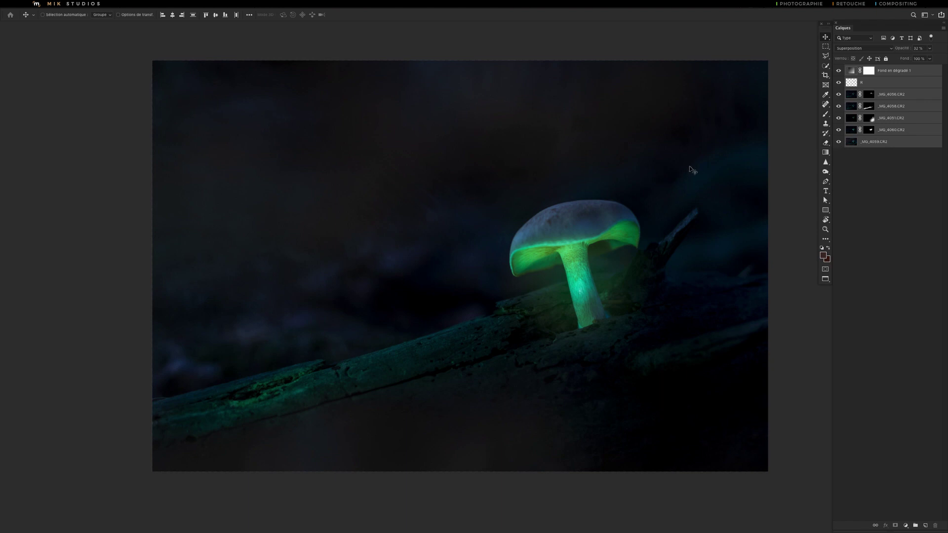
{"action": "key", "text": "ctrl"}
{"action": "key", "text": "ctrl+alt+shift+e"}
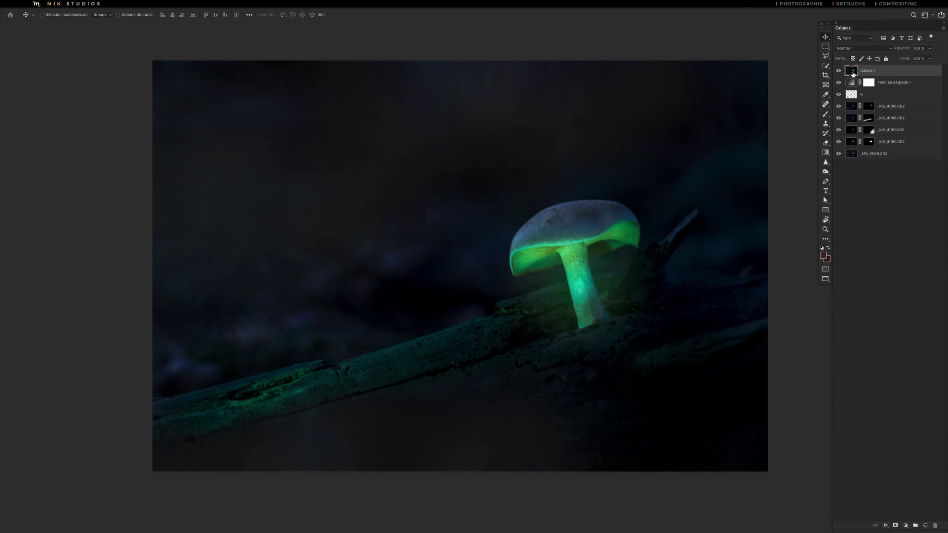
{"action": "double_click", "coordinate": [867, 71]}
Step: Name the stamped layer FINAL, label it Vert, and Convertir en objet dynamique
{"action": "type", "text": "FINAL"}
{"action": "key", "text": "Return"}
{"action": "right_click", "coordinate": [886, 71]}
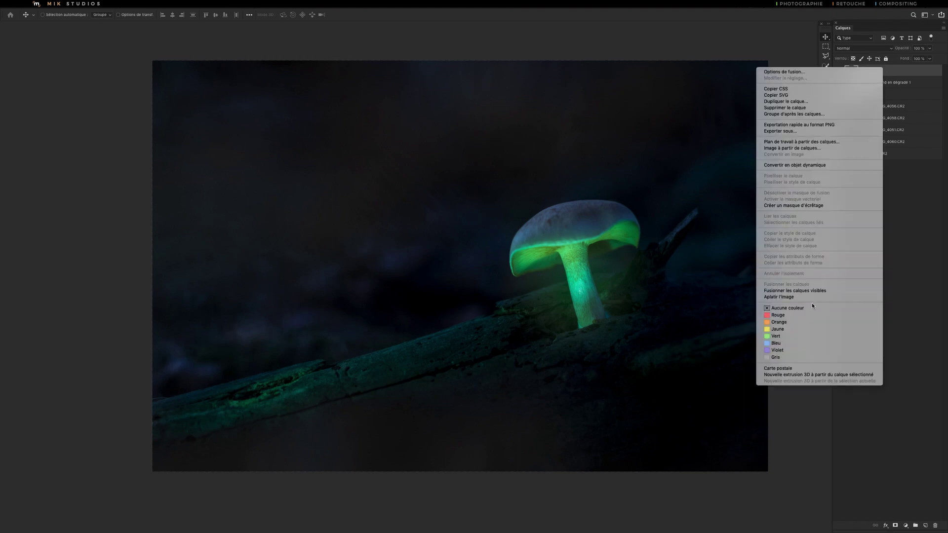
{"action": "left_click", "coordinate": [782, 336]}
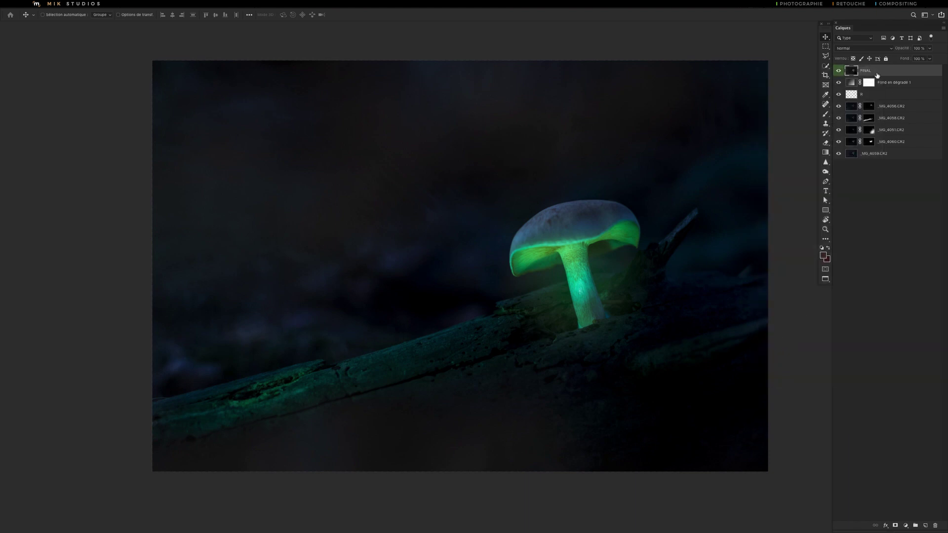
{"action": "right_click", "coordinate": [878, 72]}
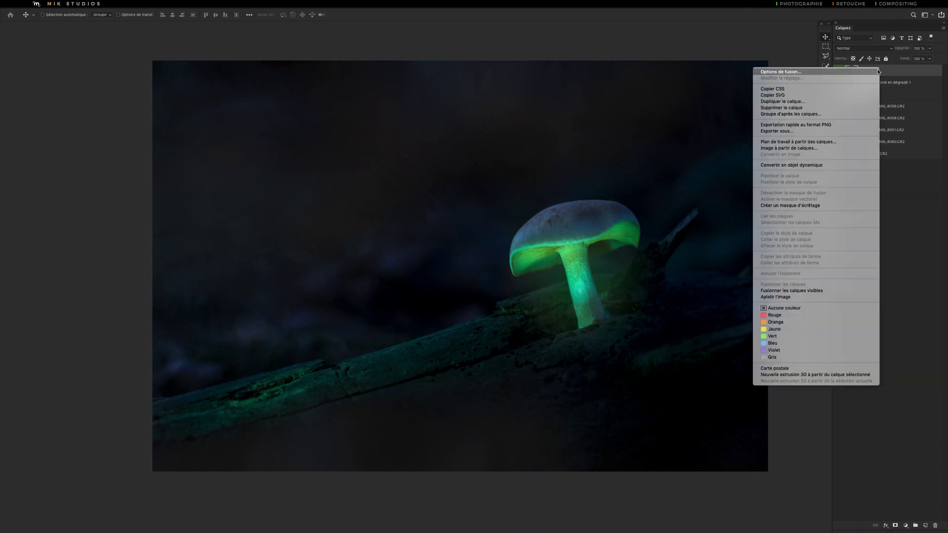
{"action": "left_click", "coordinate": [822, 166]}
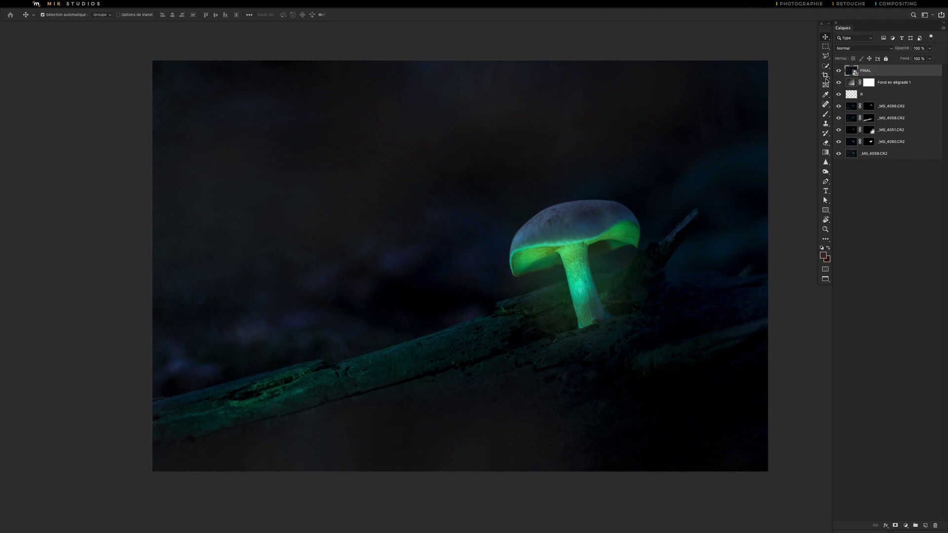
{"action": "key", "text": "ctrl"}
Step: Apply Filtre > Filtre Camera Raw to the FINAL smart object
{"action": "left_click", "coordinate": [212, 6]}
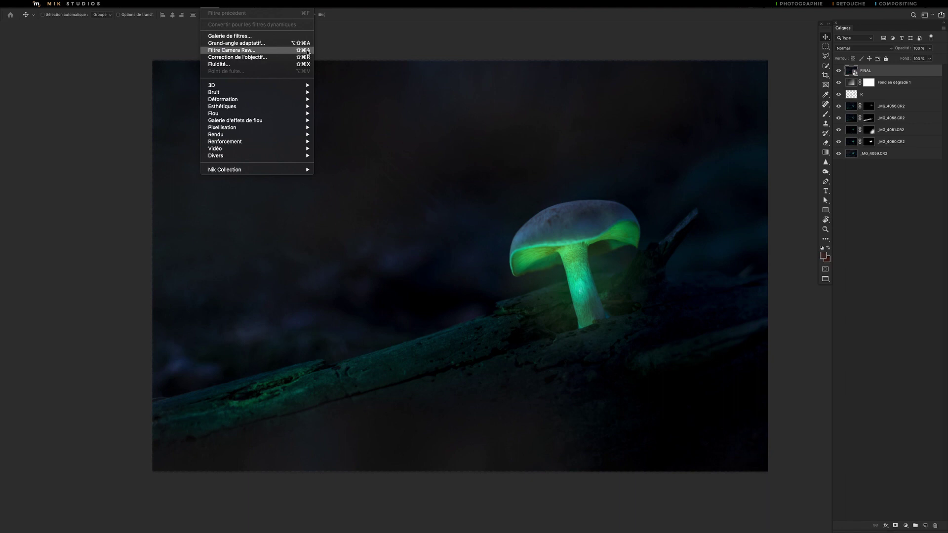
{"action": "left_click", "coordinate": [861, 75]}
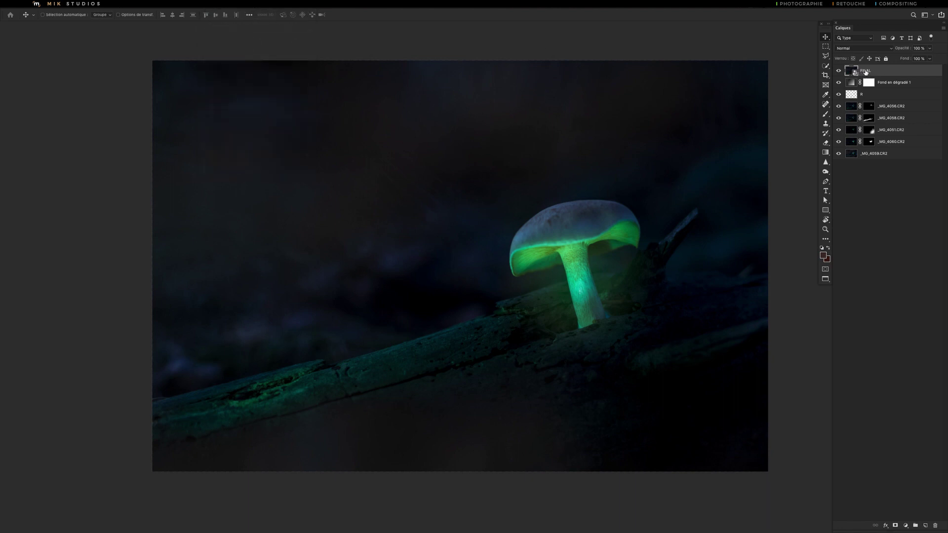
{"action": "left_click", "coordinate": [213, 8]}
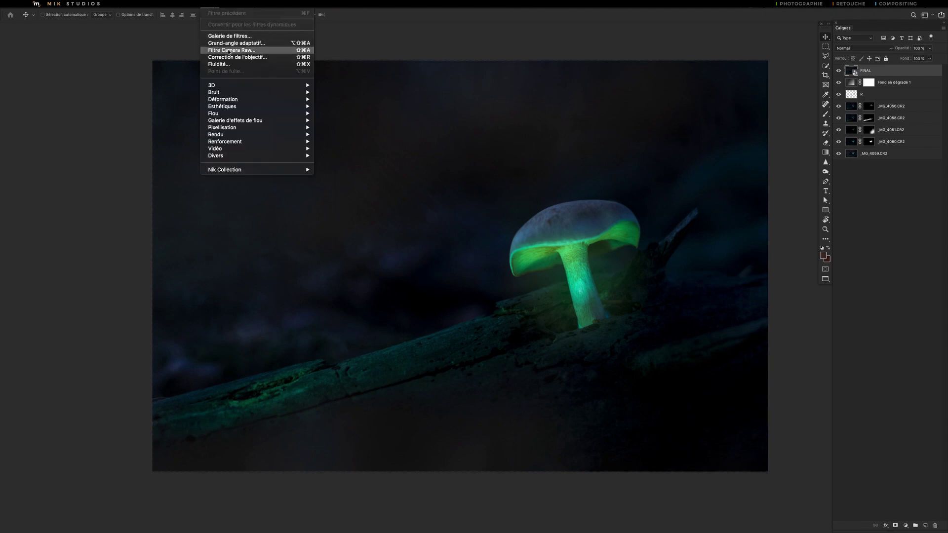
{"action": "left_click", "coordinate": [264, 51]}
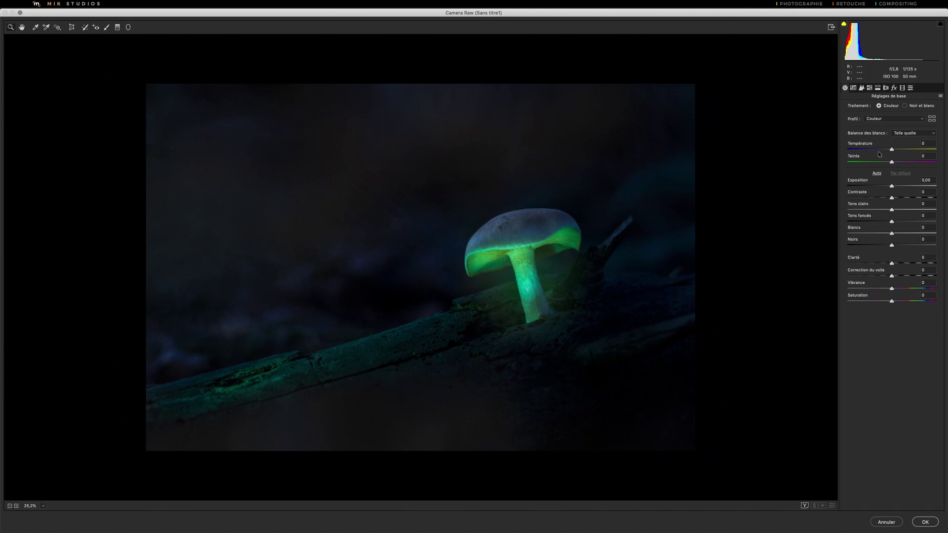
Step: Set Temperature to -10, Exposure to +0,15 and Contrast to +16
{"action": "left_click_drag", "start_coordinate": [892, 150], "coordinate": [890, 150]}
{"action": "left_click_drag", "start_coordinate": [887, 150], "coordinate": [887, 149]}
{"action": "left_click", "coordinate": [894, 163]}
{"action": "left_click_drag", "start_coordinate": [891, 187], "coordinate": [892, 187]}
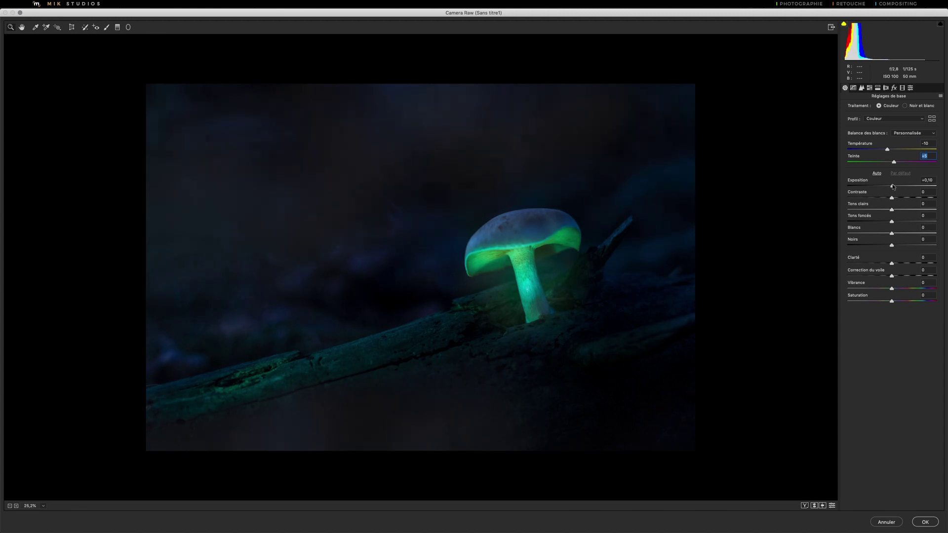
{"action": "left_click_drag", "start_coordinate": [893, 187], "coordinate": [893, 186]}
{"action": "left_click_drag", "start_coordinate": [893, 198], "coordinate": [880, 210]}
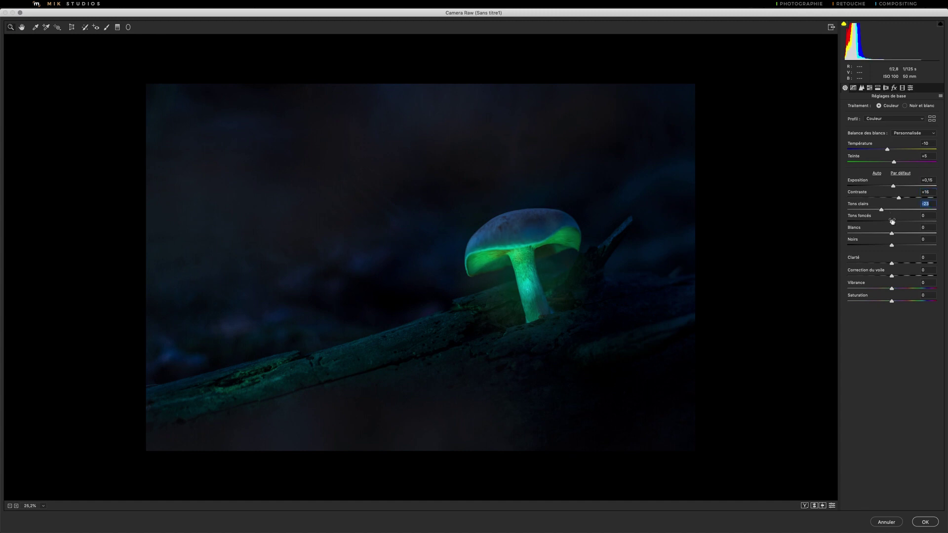
Step: Set Shadows +18, Whites +26, Blacks -10, Clarity +5, Vibrance +16 and Saturation -13
{"action": "left_click_drag", "start_coordinate": [891, 222], "coordinate": [900, 223]}
{"action": "left_click", "coordinate": [899, 222]}
{"action": "left_click_drag", "start_coordinate": [892, 234], "coordinate": [902, 235]}
{"action": "left_click", "coordinate": [903, 235]}
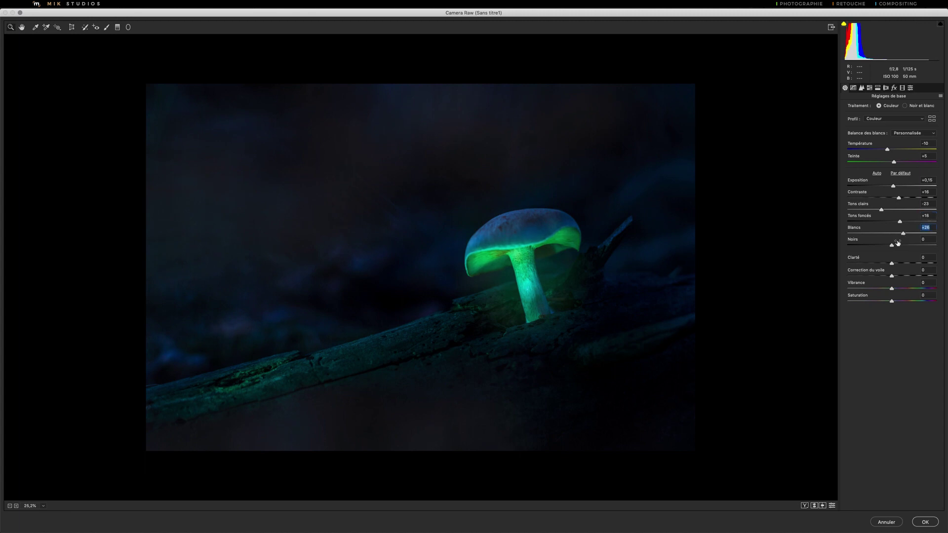
{"action": "left_click_drag", "start_coordinate": [891, 246], "coordinate": [887, 246]}
{"action": "left_click", "coordinate": [893, 263]}
{"action": "left_click_drag", "start_coordinate": [891, 289], "coordinate": [899, 290]}
{"action": "left_click_drag", "start_coordinate": [892, 302], "coordinate": [886, 303]}
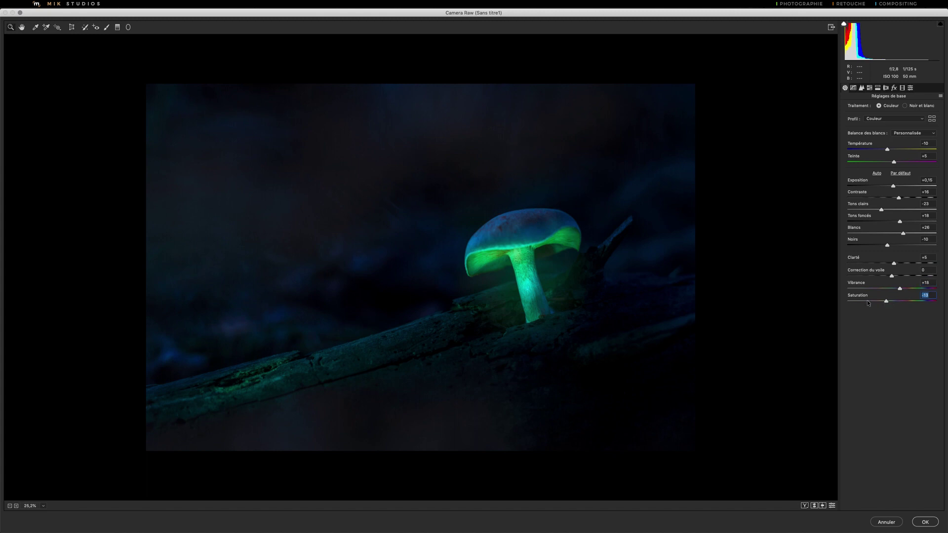
Step: Toggle before/after repeatedly to compare the edit with default settings
{"action": "left_click", "coordinate": [832, 506]}
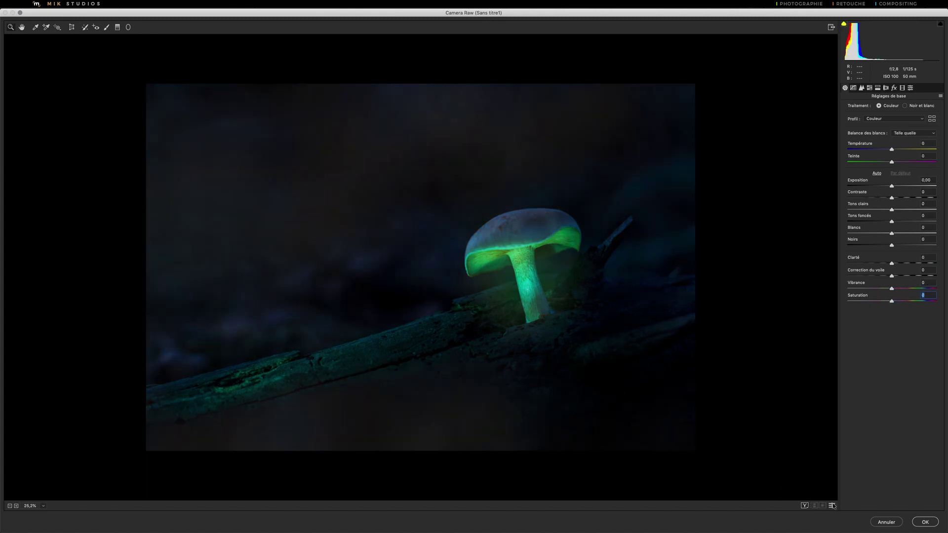
{"action": "left_click", "coordinate": [832, 505]}
{"action": "left_click", "coordinate": [831, 505]}
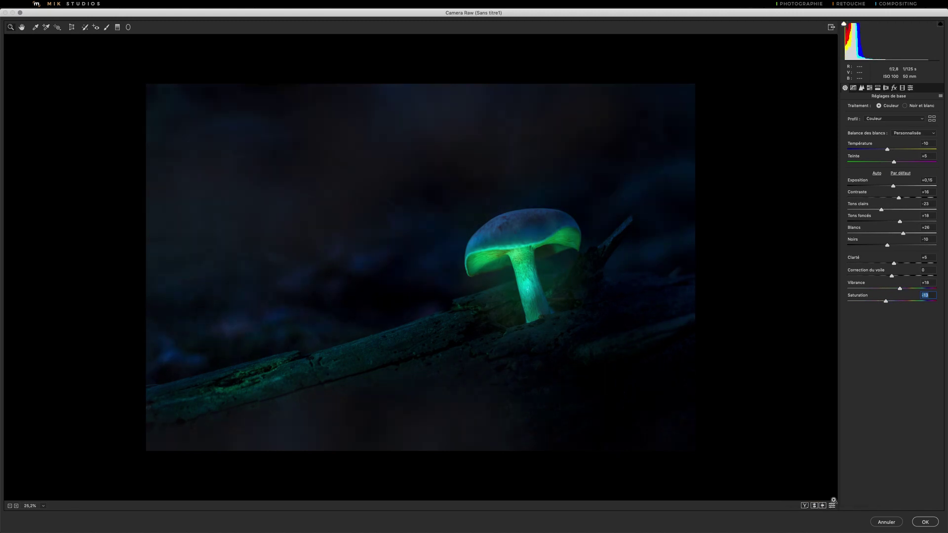
{"action": "left_click", "coordinate": [832, 506]}
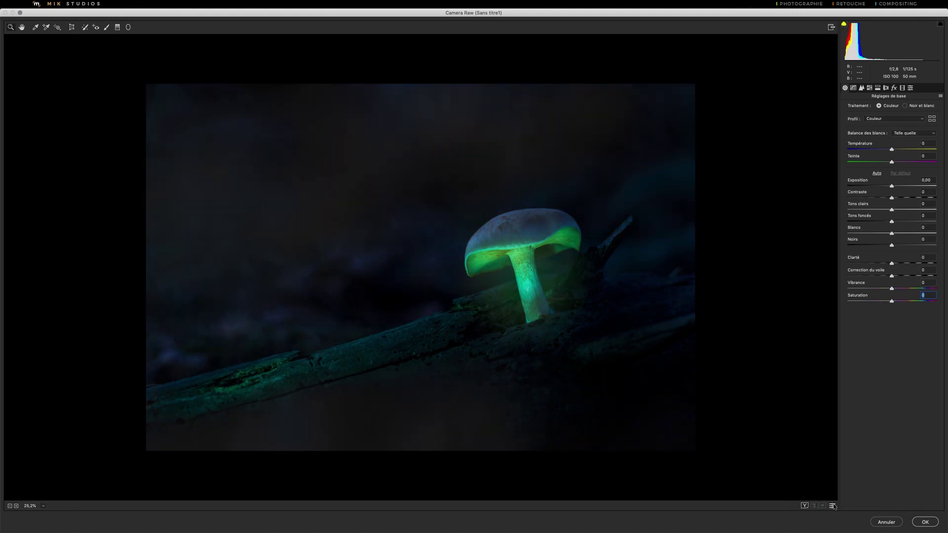
{"action": "left_click", "coordinate": [832, 505]}
{"action": "left_click", "coordinate": [832, 505]}
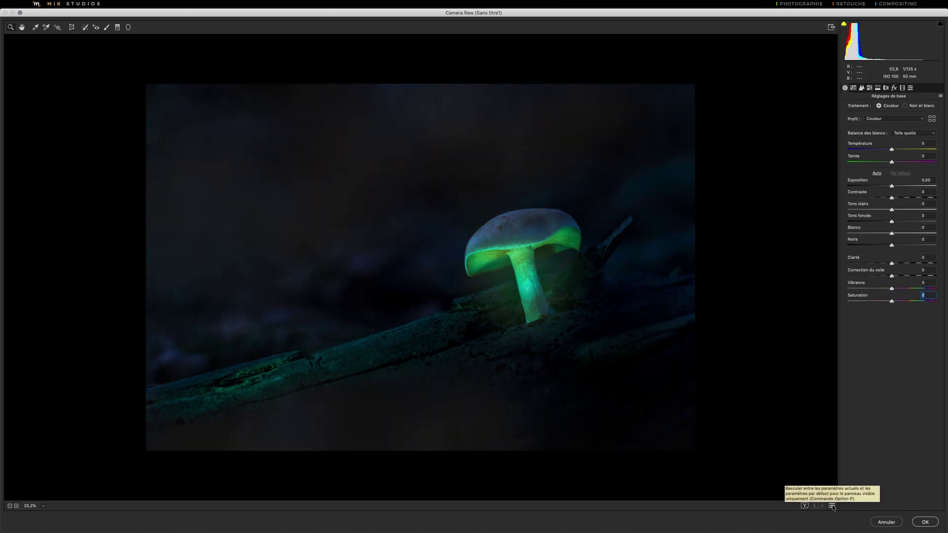
{"action": "left_click", "coordinate": [832, 505]}
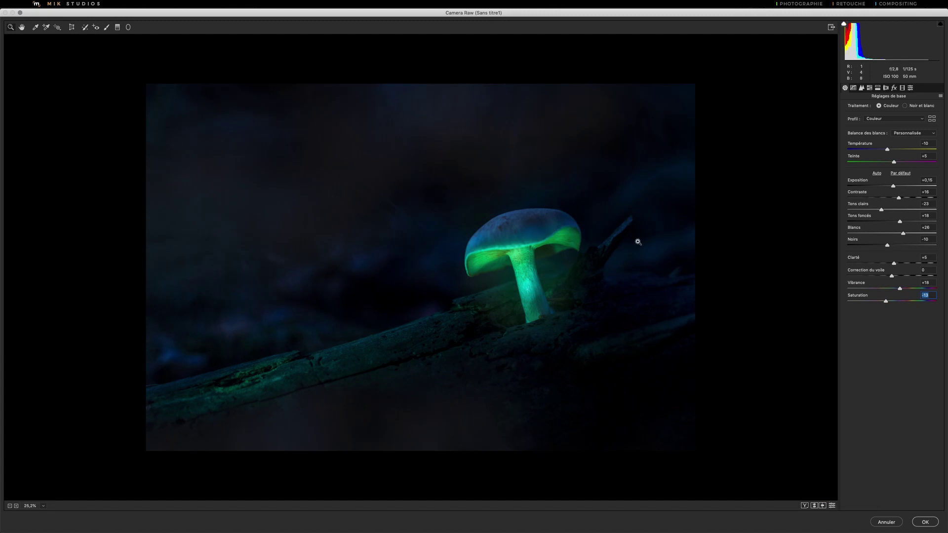
Step: In the Detail panel, set Sharpening Amount to 50 and Detail to 48
{"action": "left_click", "coordinate": [862, 88]}
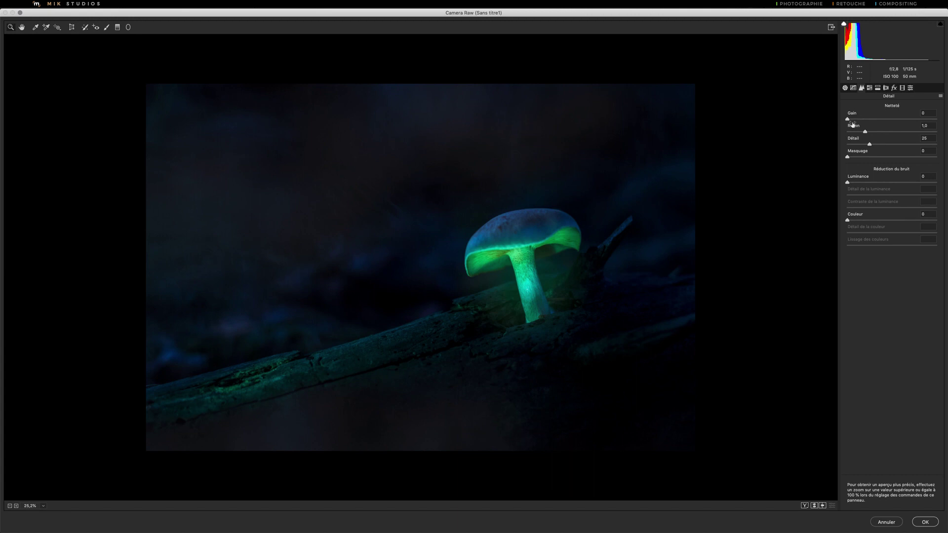
{"action": "left_click_drag", "start_coordinate": [858, 120], "coordinate": [874, 120]}
{"action": "left_click_drag", "start_coordinate": [543, 280], "coordinate": [570, 273]}
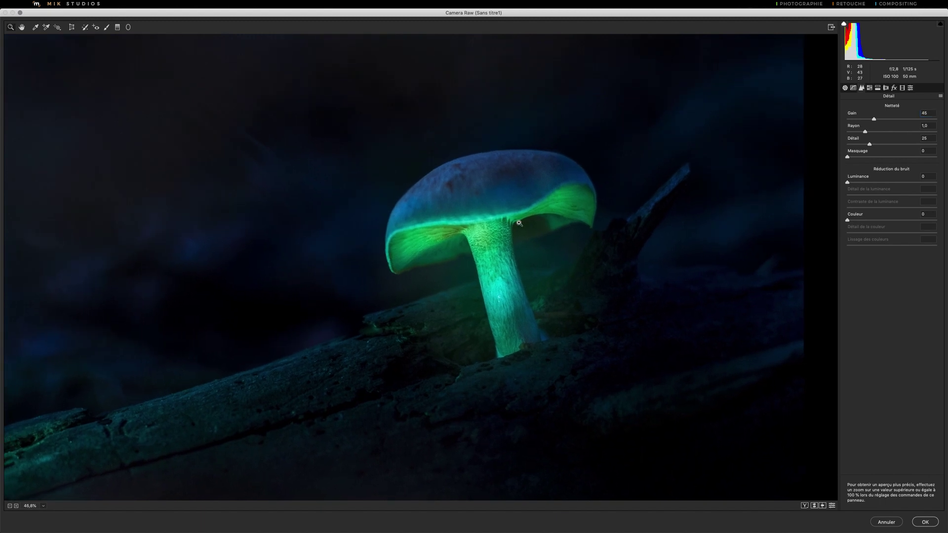
{"action": "left_click_drag", "start_coordinate": [874, 120], "coordinate": [879, 121]}
{"action": "mouse_move", "coordinate": [878, 120]}
{"action": "left_mouse_down"}
{"action": "mouse_move", "coordinate": [877, 144]}
{"action": "mouse_move", "coordinate": [887, 144]}
{"action": "left_mouse_up"}
{"action": "left_click_drag", "start_coordinate": [891, 145], "coordinate": [890, 145]}
Step: Alt-preview and set sharpening Masking to 37, then zoom back out to the whole photo
{"action": "key", "text": "alt"}
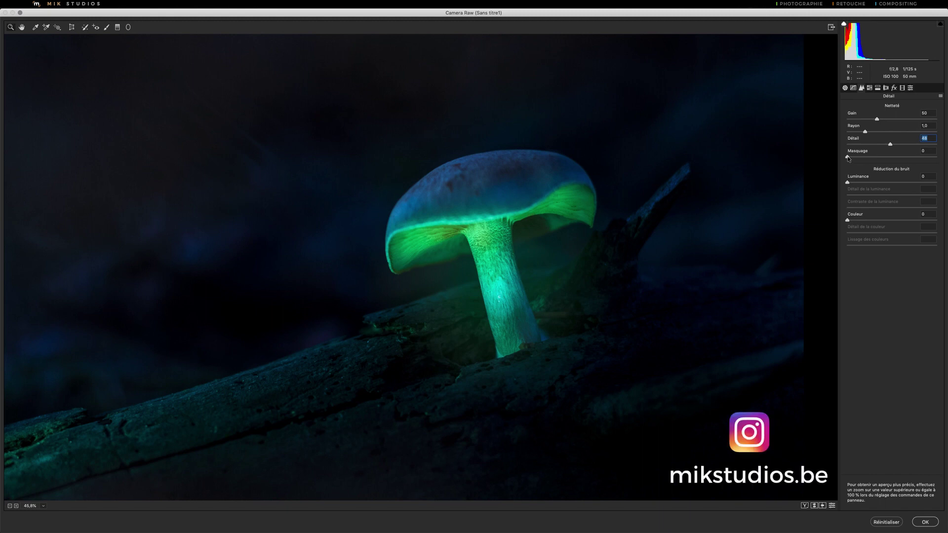
{"action": "left_click_drag", "start_coordinate": [848, 159], "coordinate": [862, 159]}
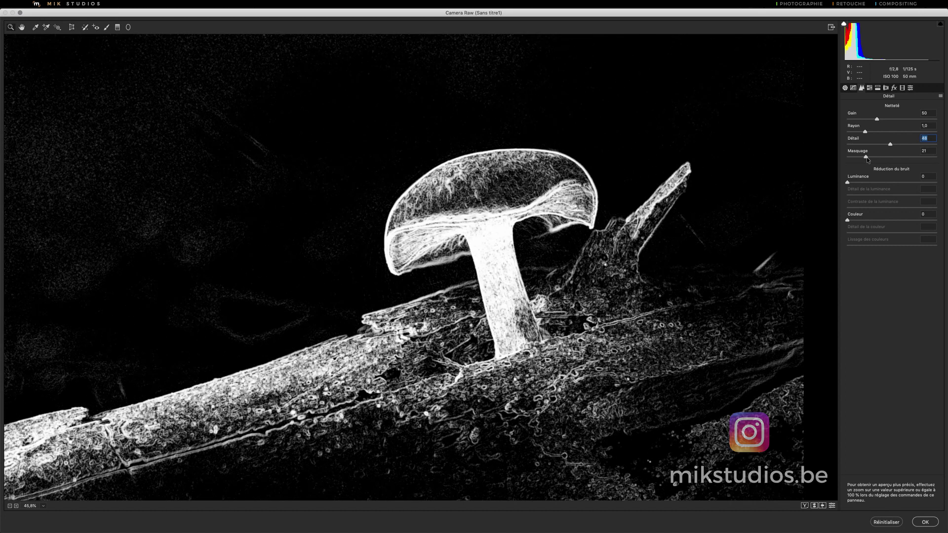
{"action": "left_click_drag", "start_coordinate": [863, 158], "coordinate": [876, 158]}
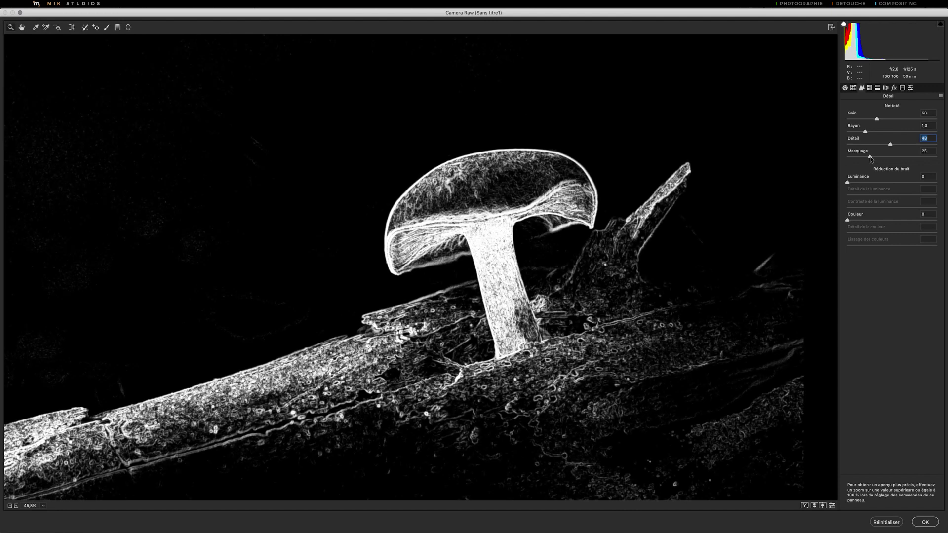
{"action": "left_click_drag", "start_coordinate": [875, 158], "coordinate": [878, 158]}
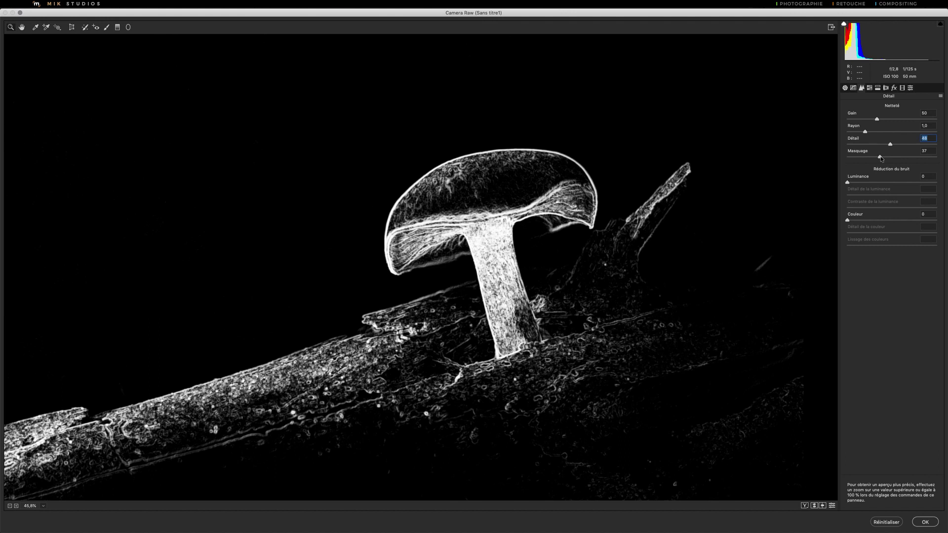
{"action": "left_click_drag", "start_coordinate": [881, 158], "coordinate": [879, 159], "text": "alt"}
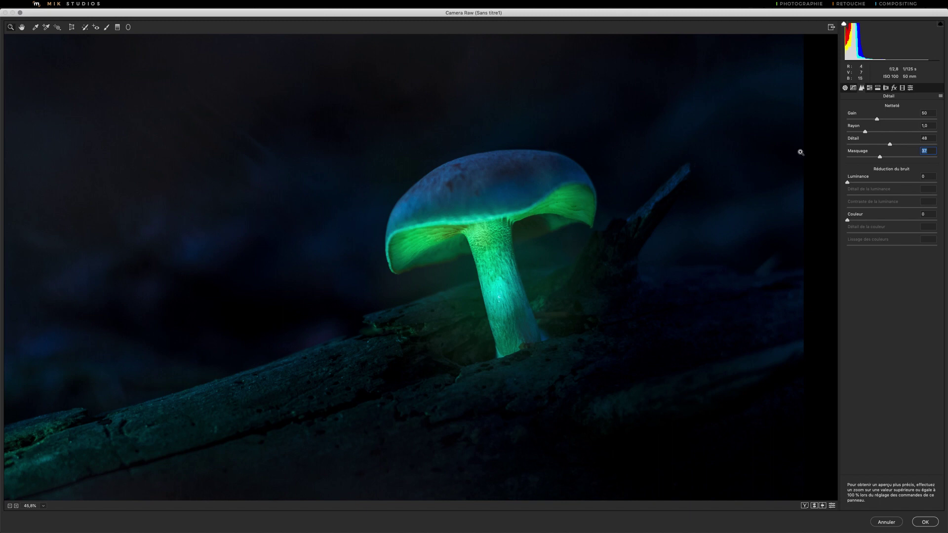
{"action": "key", "text": "ctrl+minus"}
{"action": "key", "text": "ctrl+minus"}
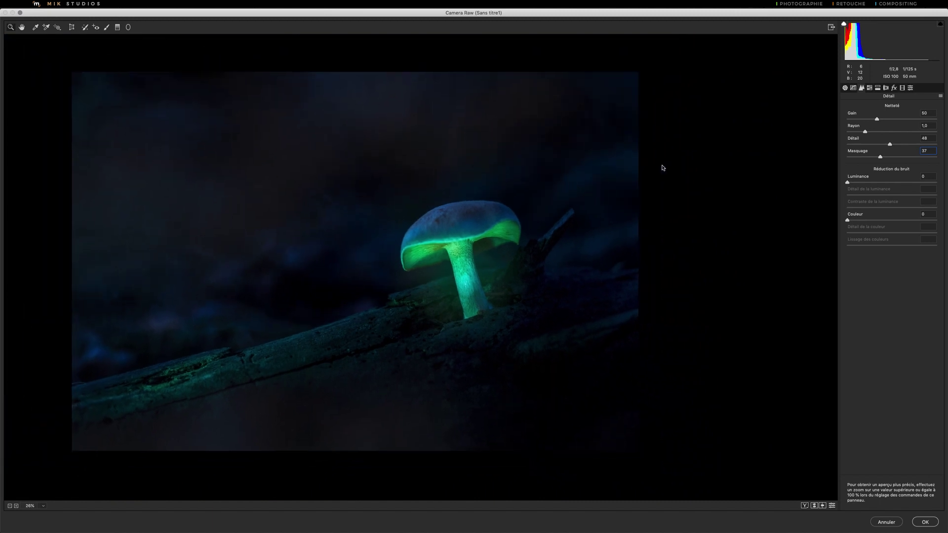
{"action": "left_click_drag", "start_coordinate": [586, 193], "coordinate": [659, 186]}
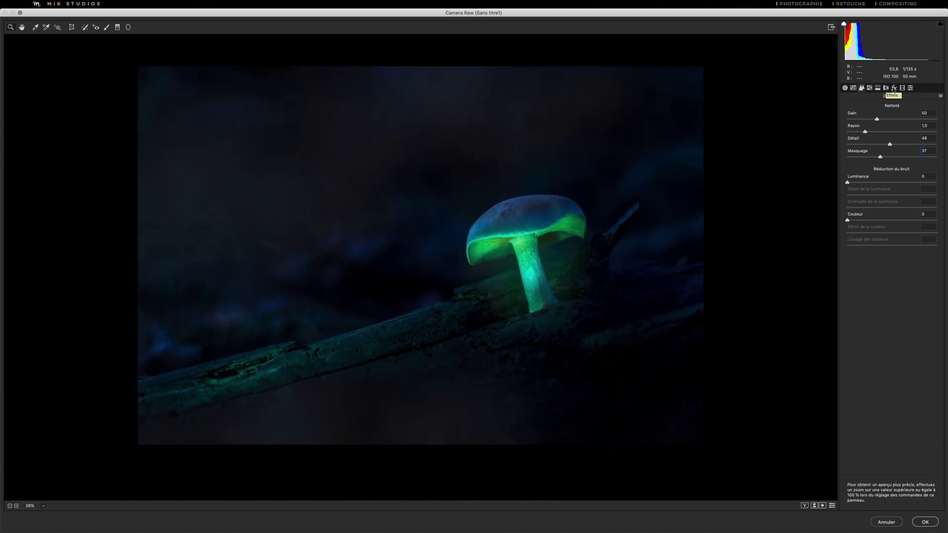
Step: Set Post-Crop Vignetting Amount to -27 and draw a radial filter ellipse around the mushroom
{"action": "left_click", "coordinate": [893, 89]}
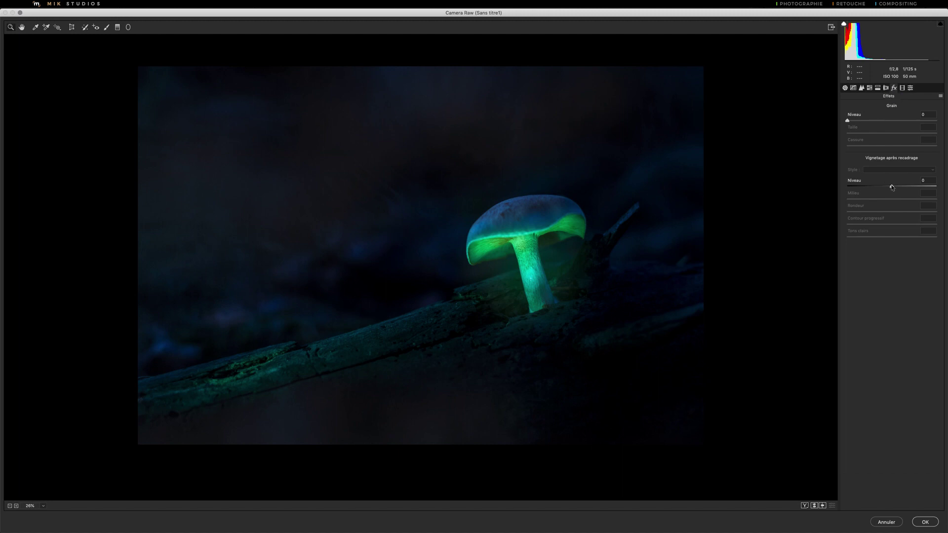
{"action": "left_click_drag", "start_coordinate": [891, 187], "coordinate": [880, 185]}
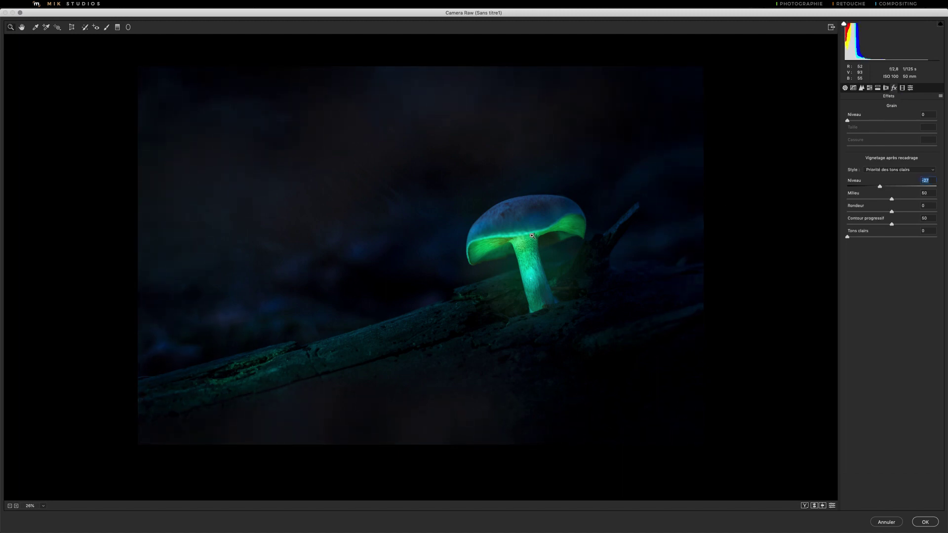
{"action": "key", "text": "j"}
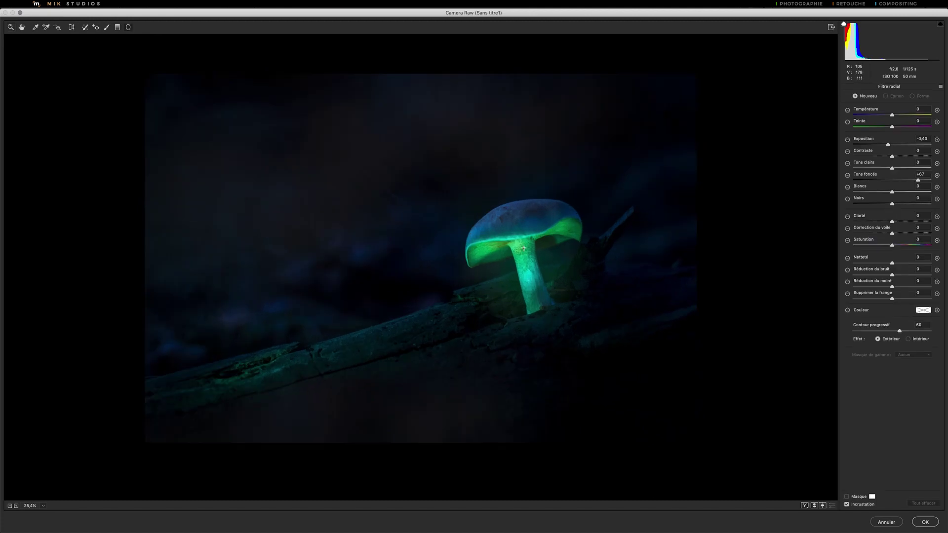
{"action": "mouse_move", "coordinate": [506, 256]}
{"action": "left_mouse_down"}
{"action": "mouse_move", "coordinate": [607, 180]}
{"action": "mouse_move", "coordinate": [651, 159]}
{"action": "mouse_move", "coordinate": [654, 174]}
{"action": "mouse_move", "coordinate": [570, 103]}
{"action": "left_mouse_up"}
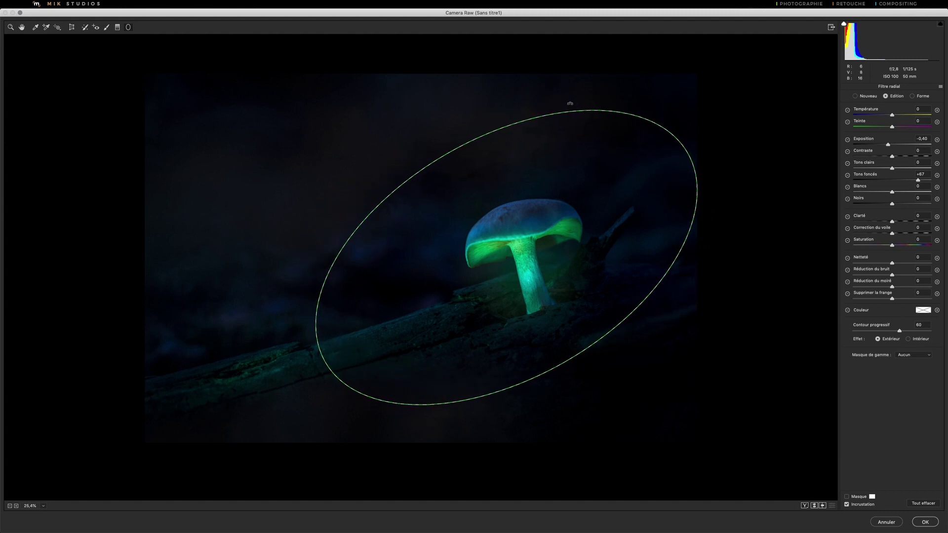
Step: Tilt and centre the ellipse, reset its settings and set outside Exposure to -0,55
{"action": "left_click_drag", "start_coordinate": [570, 103], "coordinate": [577, 109]}
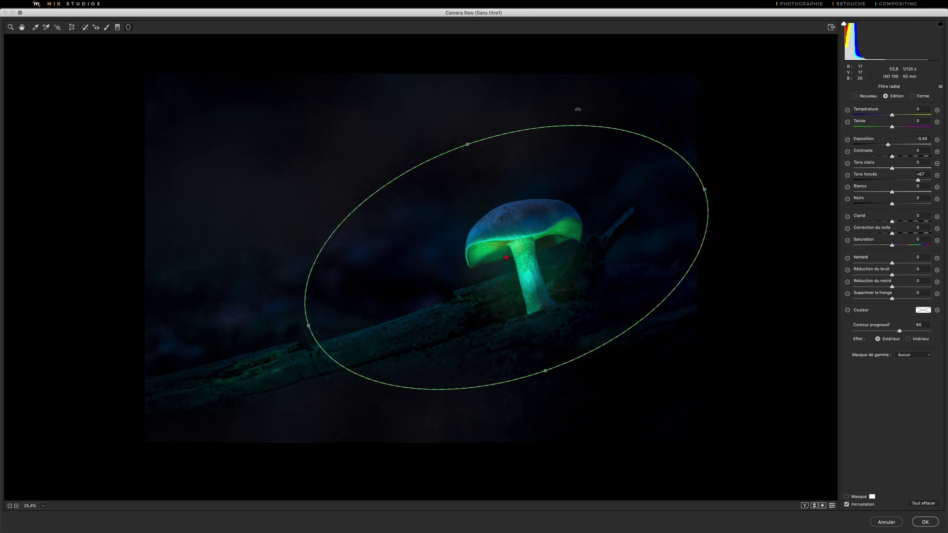
{"action": "left_click_drag", "start_coordinate": [506, 257], "coordinate": [495, 264]}
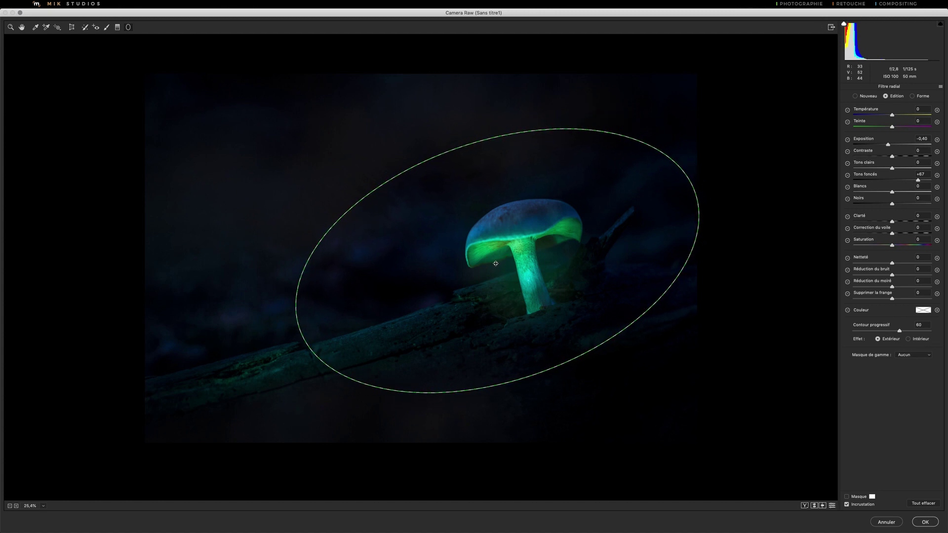
{"action": "left_click_drag", "start_coordinate": [496, 263], "coordinate": [493, 261]}
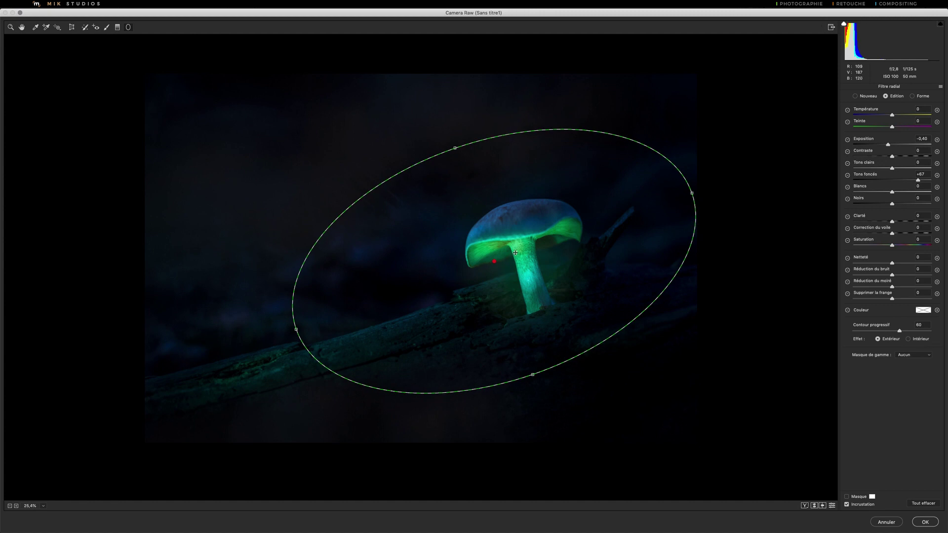
{"action": "right_click", "coordinate": [495, 261]}
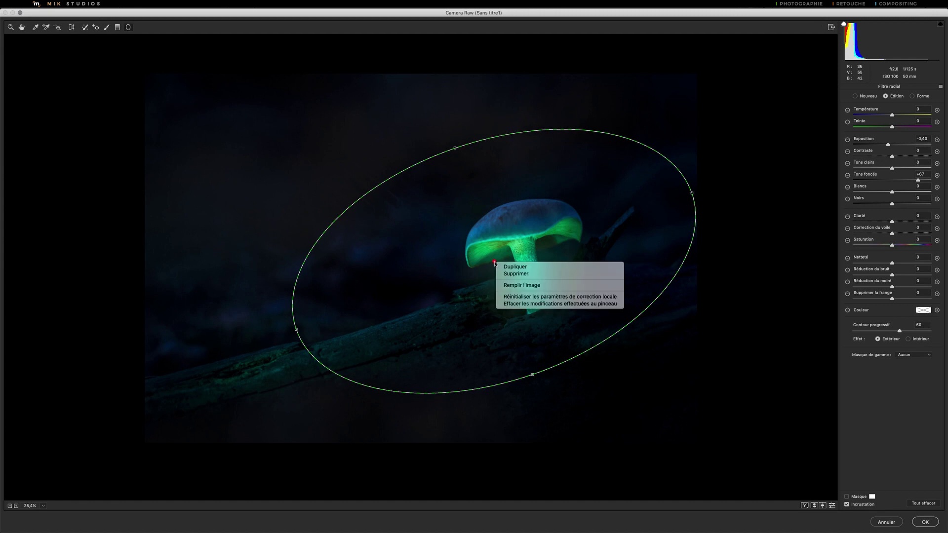
{"action": "left_click", "coordinate": [514, 297]}
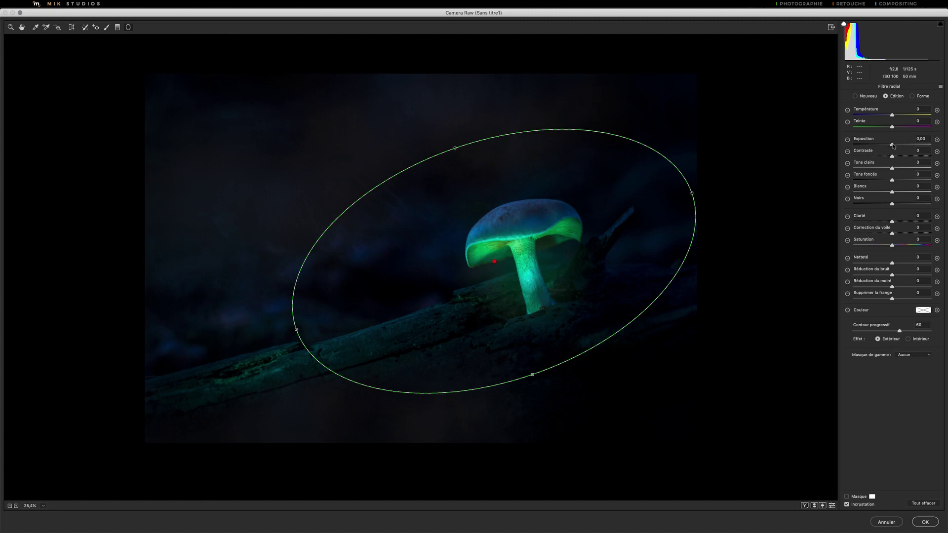
{"action": "left_click_drag", "start_coordinate": [891, 144], "coordinate": [887, 145]}
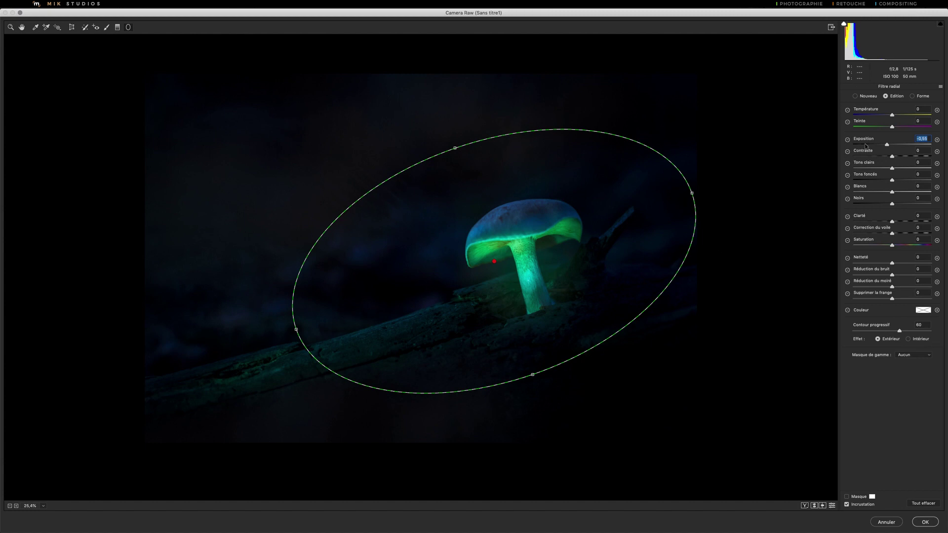
Step: Darken outside the ellipse (Exposition -0,75, Tons foncés +28), then duplicate the radial filter slightly shifted
{"action": "left_click_drag", "start_coordinate": [886, 145], "coordinate": [886, 145]}
{"action": "left_click", "coordinate": [902, 181]}
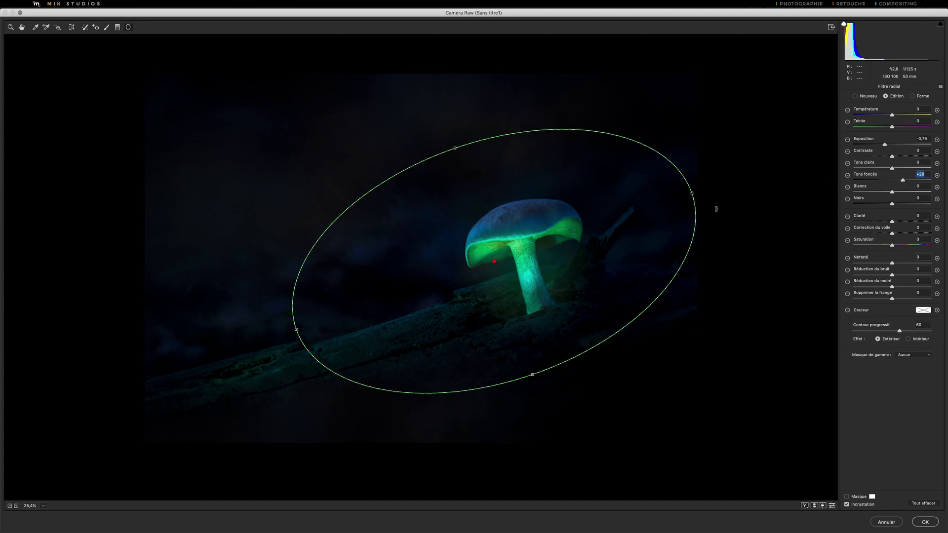
{"action": "right_click", "coordinate": [494, 261]}
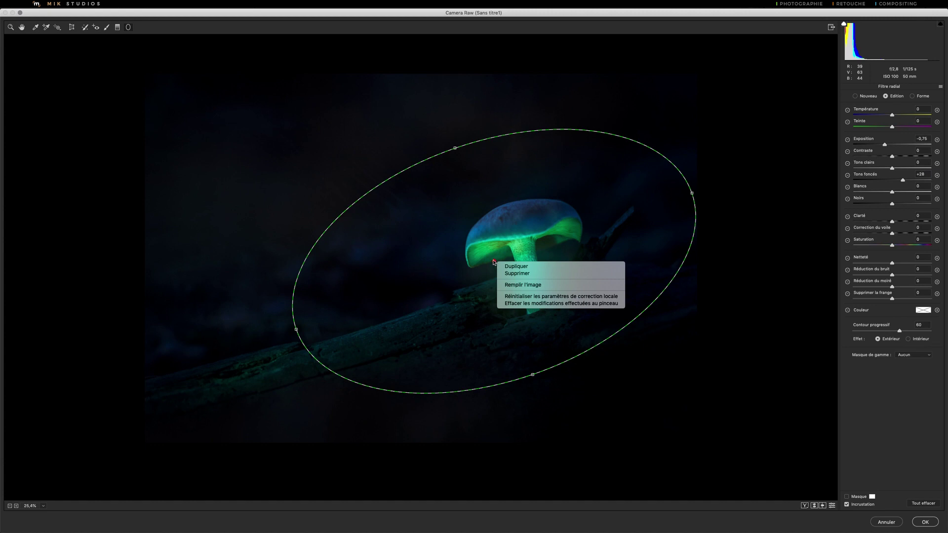
{"action": "left_click", "coordinate": [508, 267]}
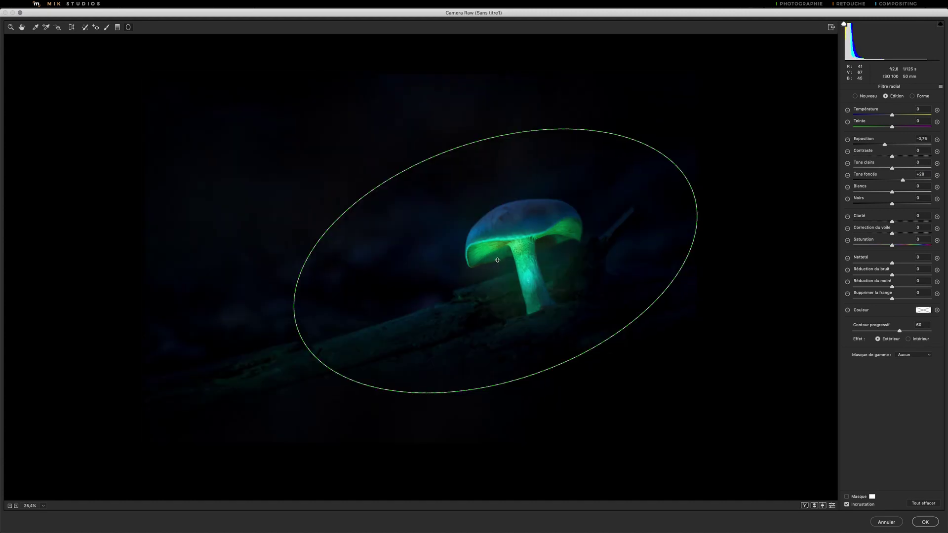
{"action": "left_click_drag", "start_coordinate": [496, 260], "coordinate": [515, 247]}
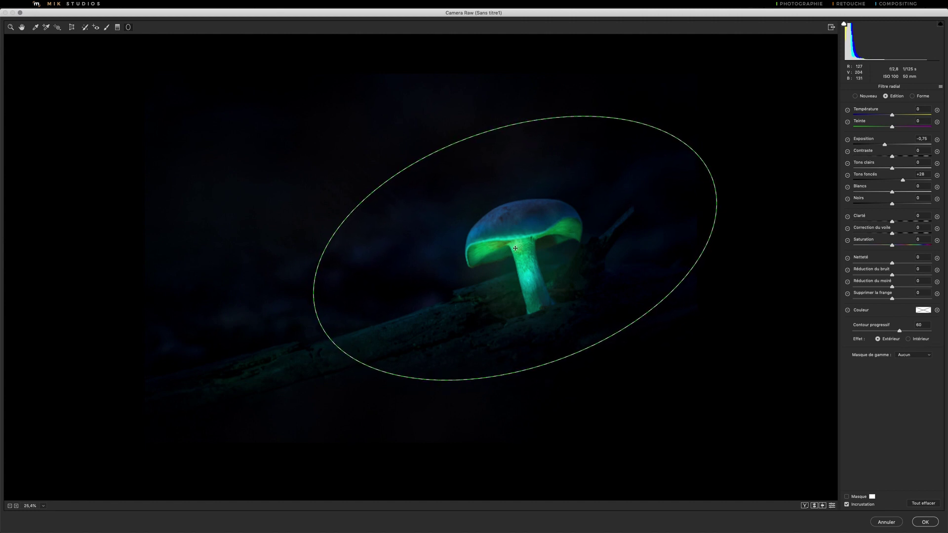
Step: Reset the duplicate to Intérieur with Exposition +0,40, Contraste +14, Tons clairs -13, Saturation +23, Clarté +10
{"action": "left_click", "coordinate": [907, 339]}
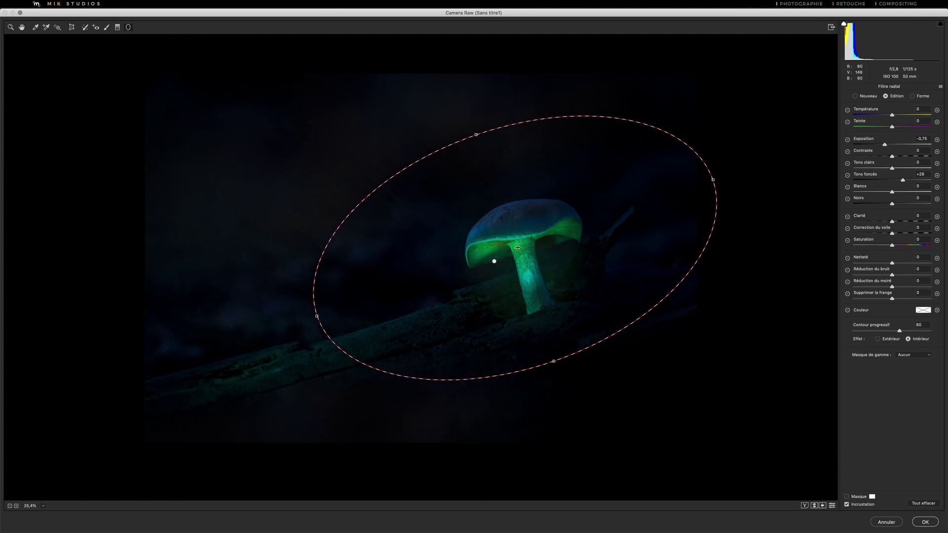
{"action": "right_click", "coordinate": [518, 247]}
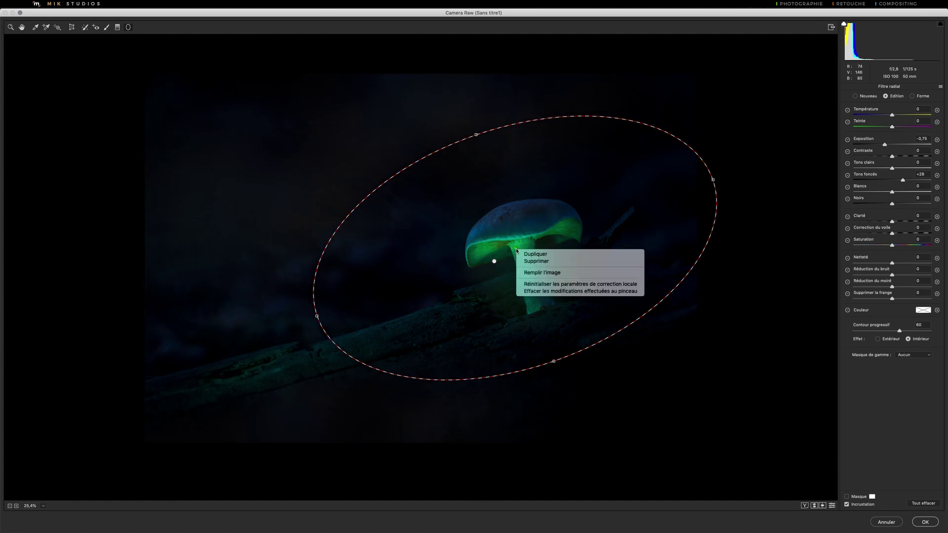
{"action": "left_click", "coordinate": [532, 284]}
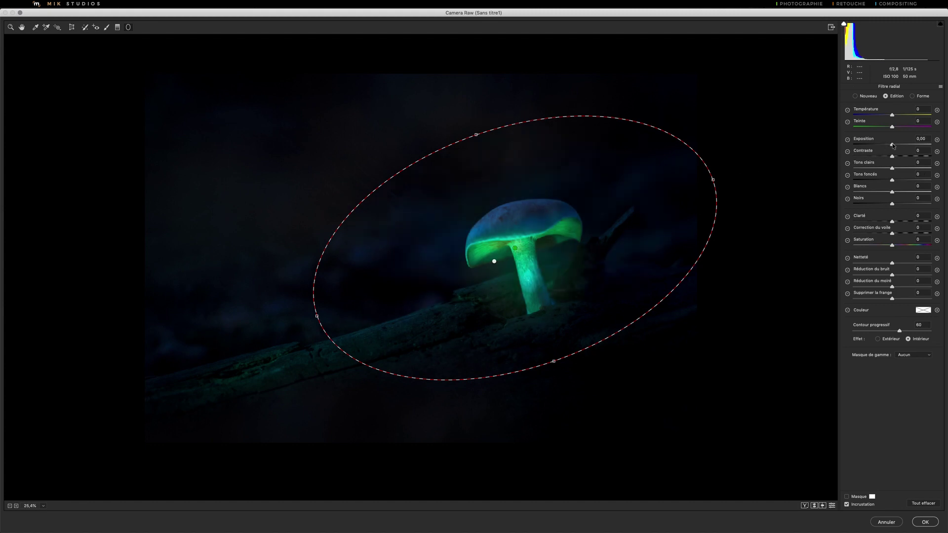
{"action": "left_click_drag", "start_coordinate": [892, 145], "coordinate": [897, 147]}
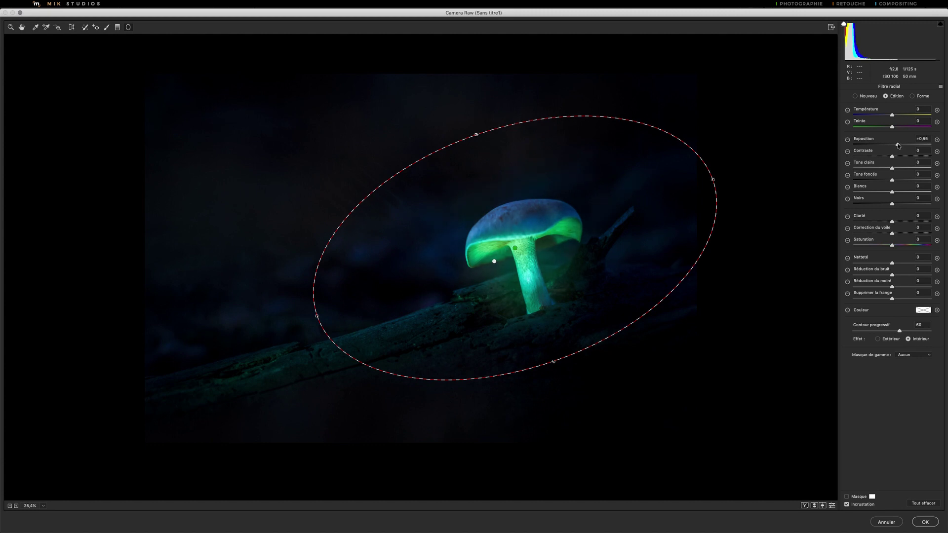
{"action": "left_click_drag", "start_coordinate": [898, 146], "coordinate": [887, 169]}
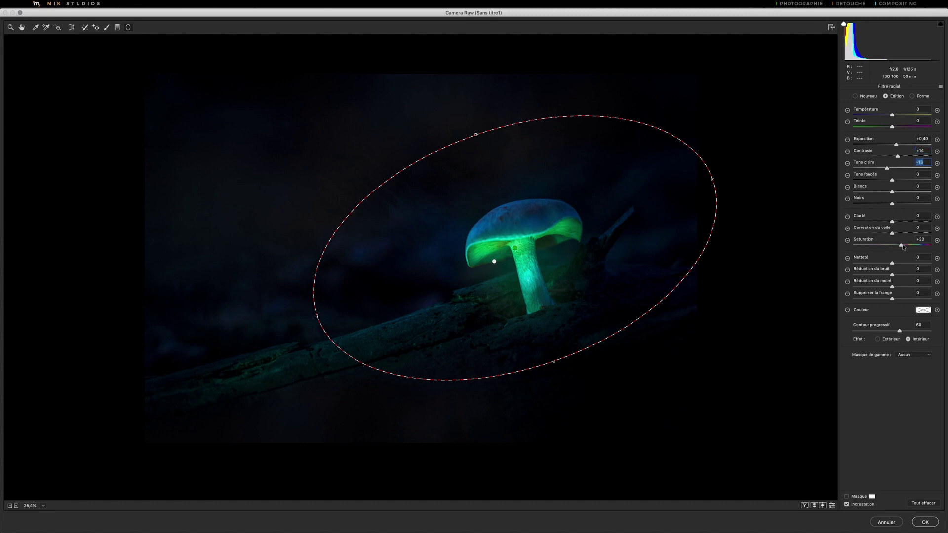
{"action": "left_click_drag", "start_coordinate": [901, 245], "coordinate": [898, 245]}
{"action": "left_click_drag", "start_coordinate": [898, 222], "coordinate": [894, 225]}
Step: Compare the image with the radial filters on and off, then apply the Camera Raw edits
{"action": "left_click", "coordinate": [832, 505]}
{"action": "left_click", "coordinate": [832, 505]}
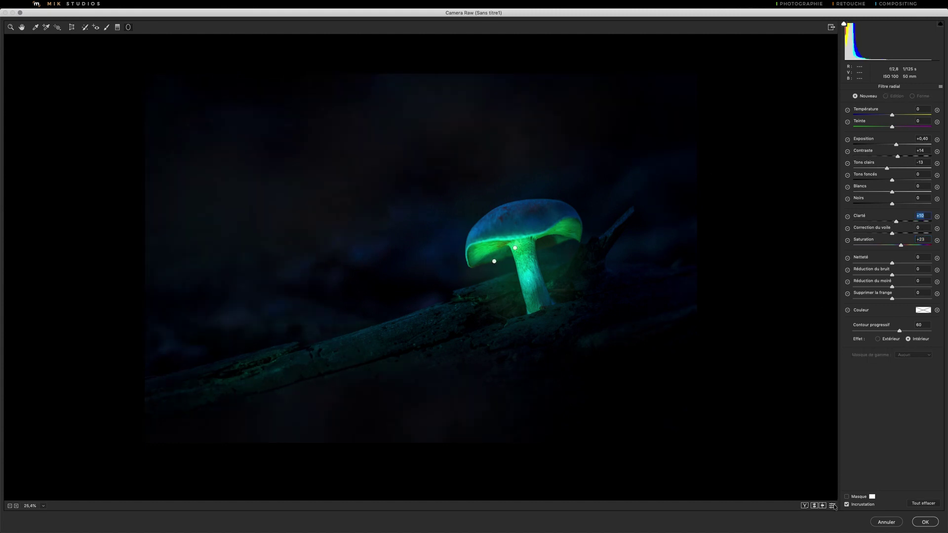
{"action": "left_click", "coordinate": [832, 506]}
{"action": "left_click", "coordinate": [833, 506]}
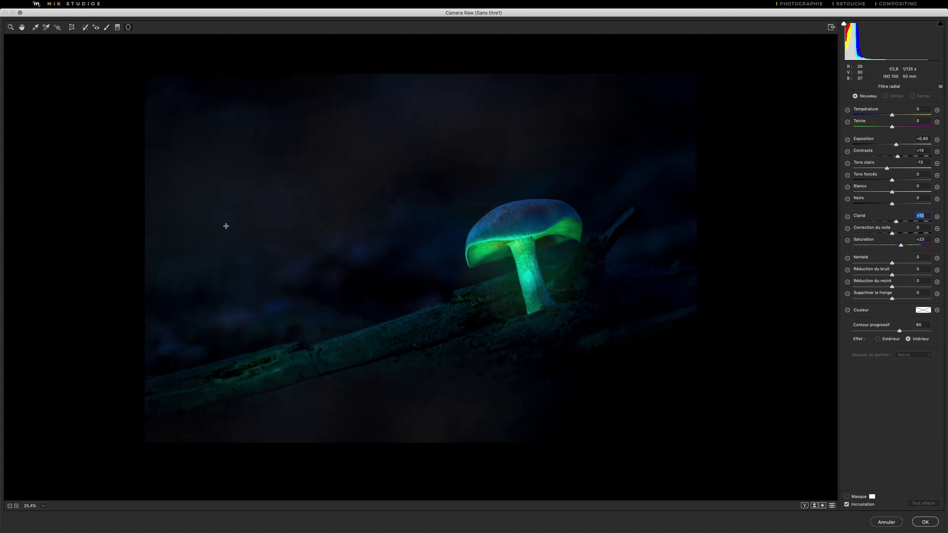
{"action": "left_click", "coordinate": [832, 505]}
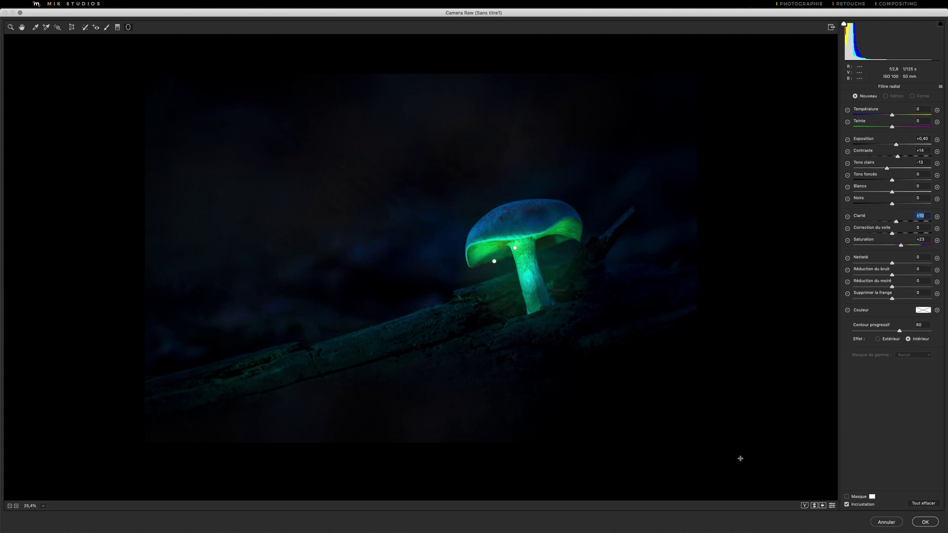
{"action": "left_click", "coordinate": [927, 522]}
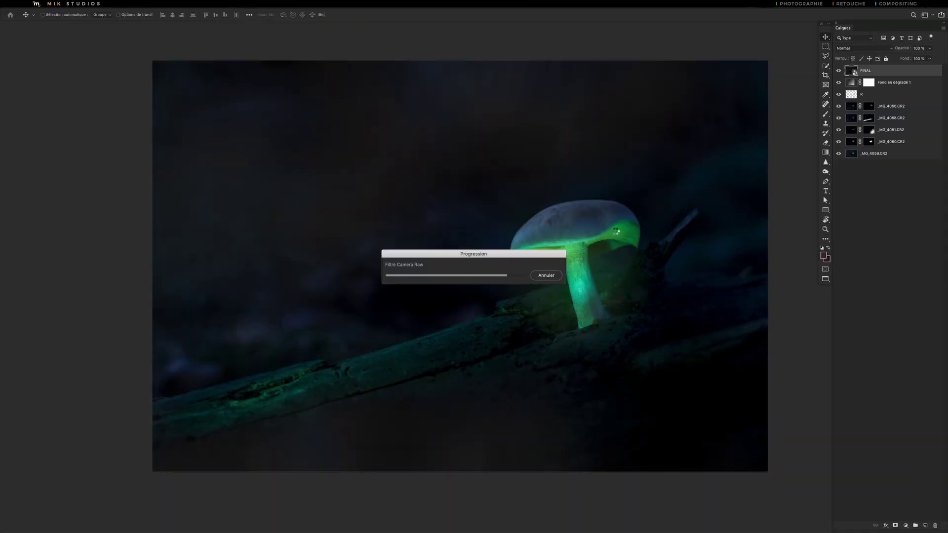
Step: Zoom out, compare with FINAL hidden and shown, then hide every layer above _MG_4059.CR2
{"action": "key", "text": "z"}
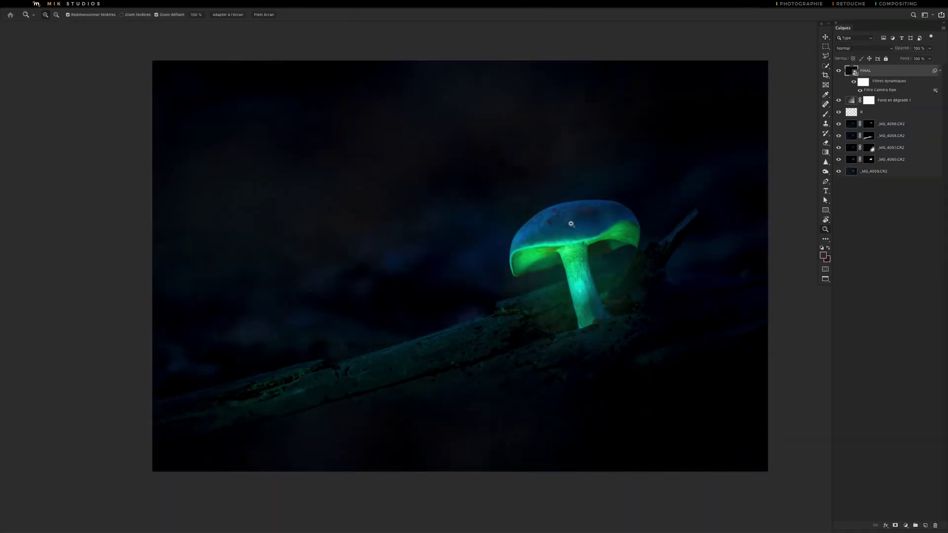
{"action": "left_click_drag", "start_coordinate": [568, 220], "coordinate": [564, 226]}
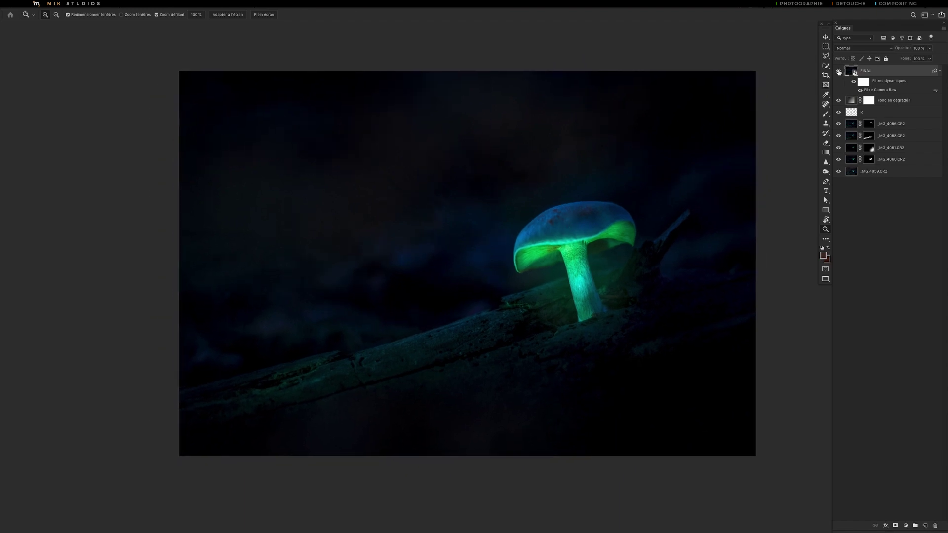
{"action": "left_click", "coordinate": [838, 72]}
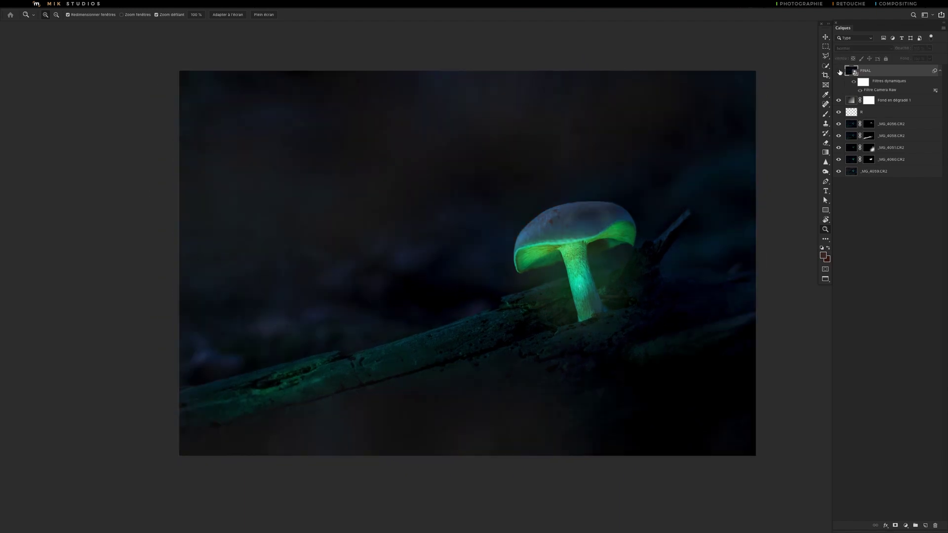
{"action": "left_click", "coordinate": [838, 71]}
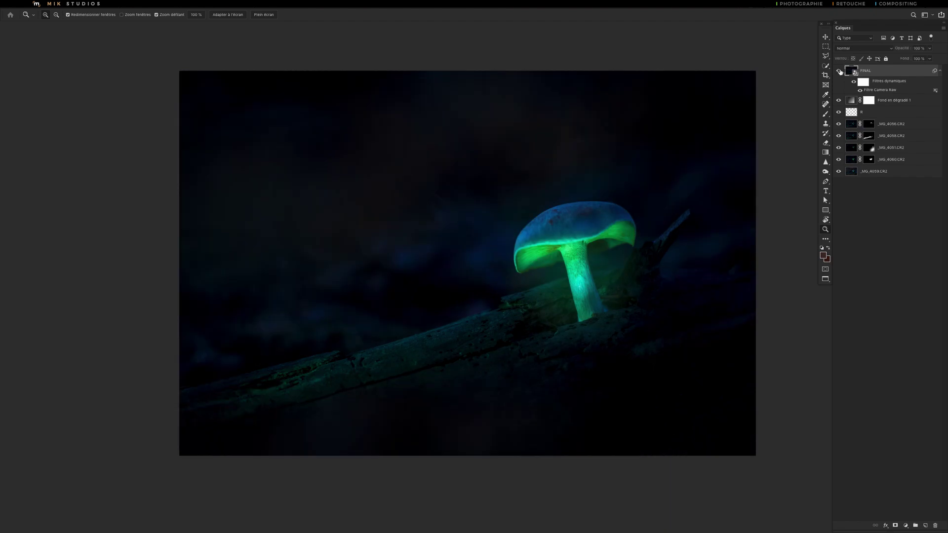
{"action": "left_click_drag", "start_coordinate": [839, 72], "coordinate": [842, 102]}
{"action": "left_click_drag", "start_coordinate": [843, 138], "coordinate": [842, 158]}
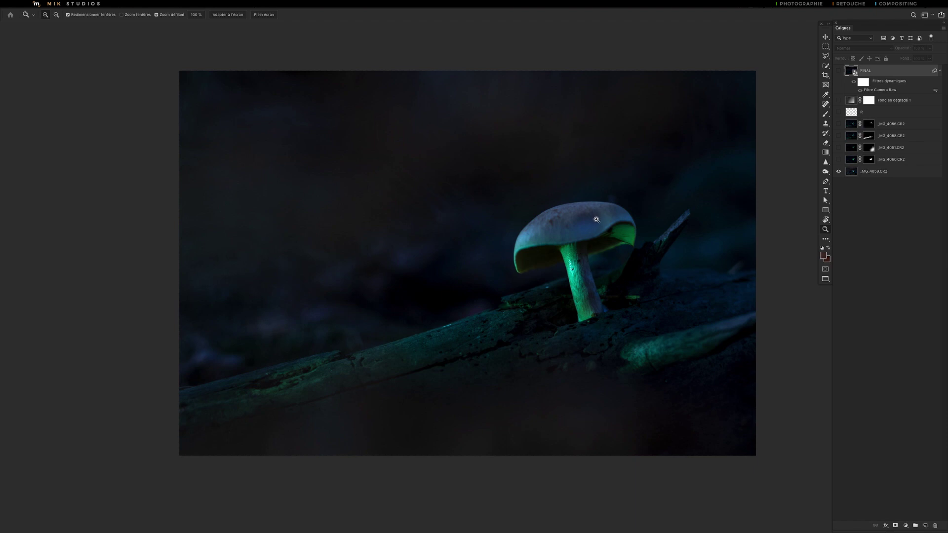
Step: Re-show the _MG_4060 and _MG_4051 exposures, comparing the mushroom and log with each toggled
{"action": "key", "text": "v"}
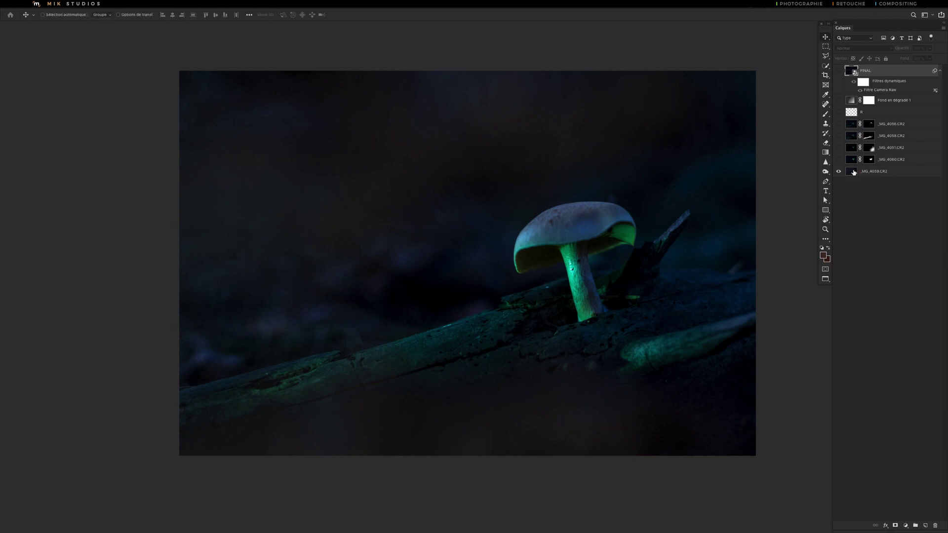
{"action": "left_click", "coordinate": [839, 160]}
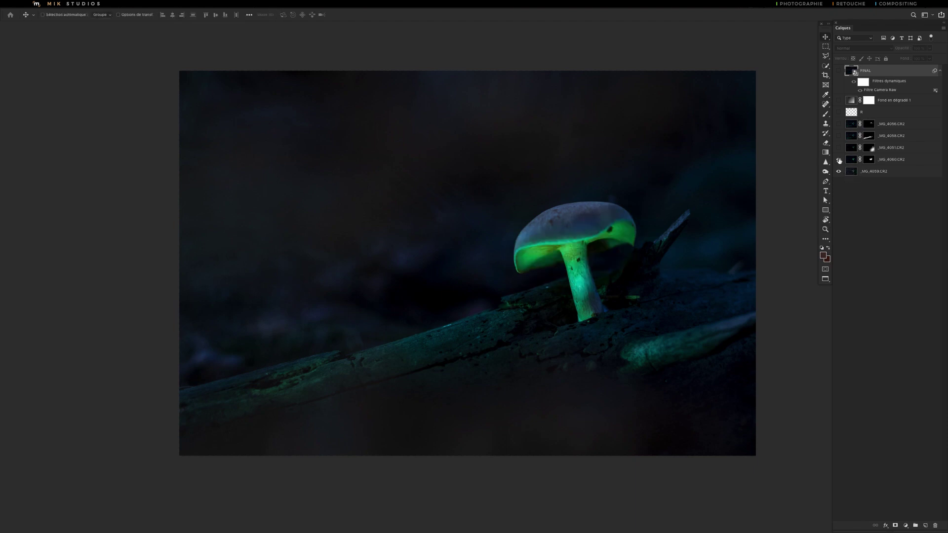
{"action": "left_click", "coordinate": [838, 160]}
{"action": "left_click", "coordinate": [838, 160]}
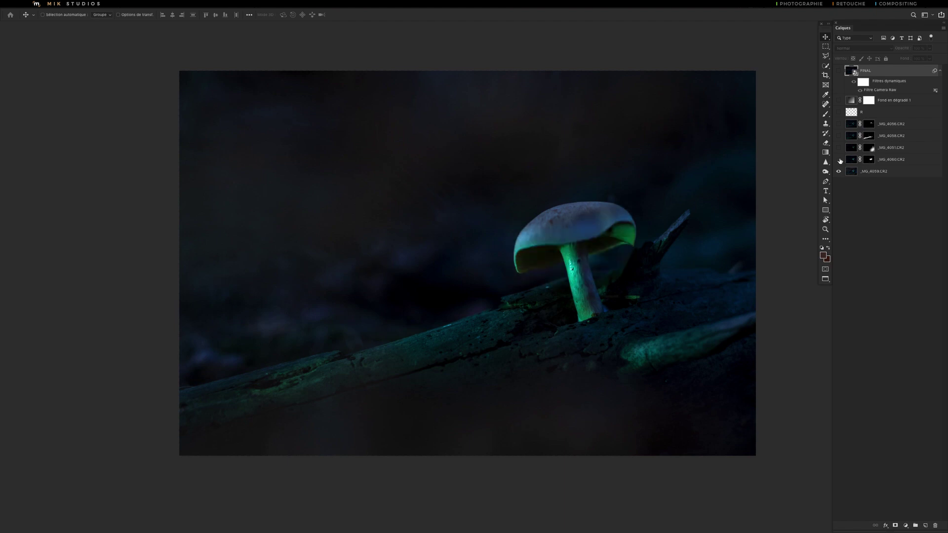
{"action": "left_click", "coordinate": [838, 160]}
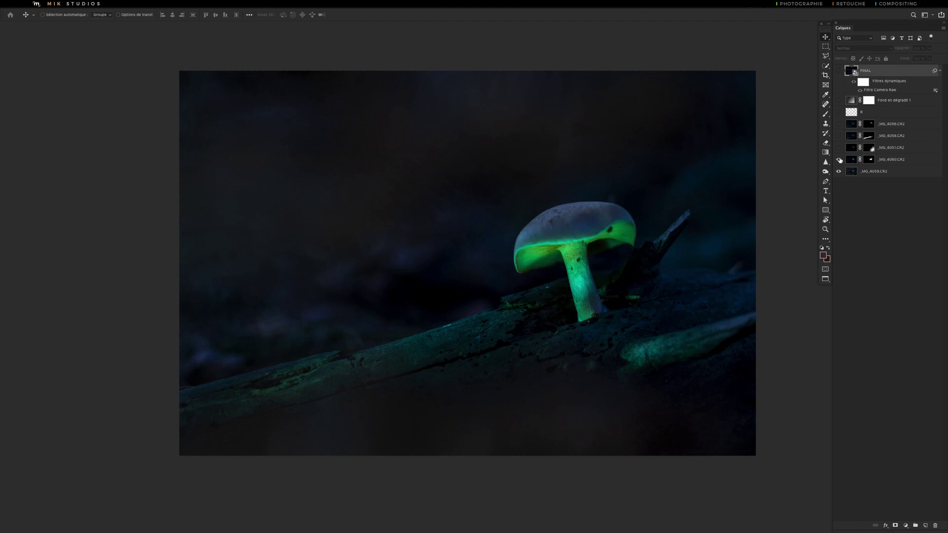
{"action": "left_click", "coordinate": [838, 148]}
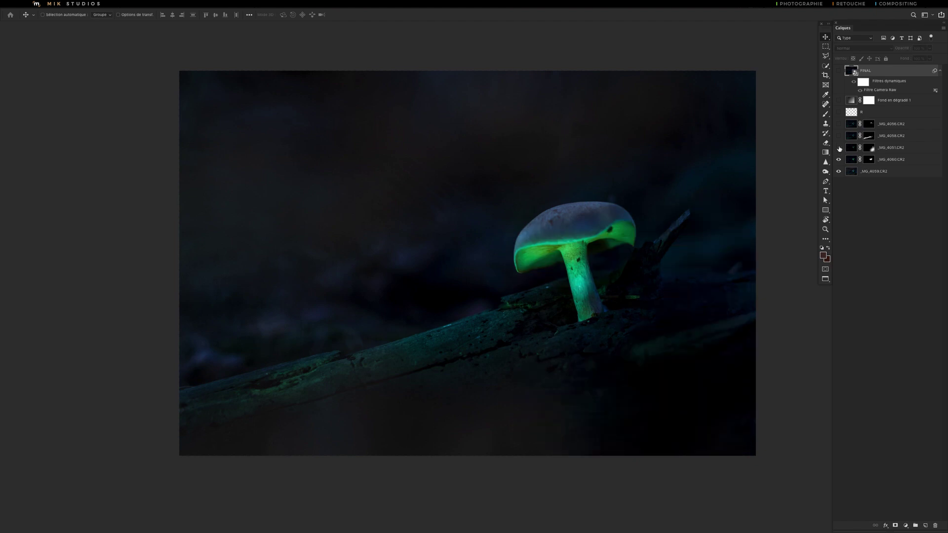
{"action": "left_click", "coordinate": [839, 148]}
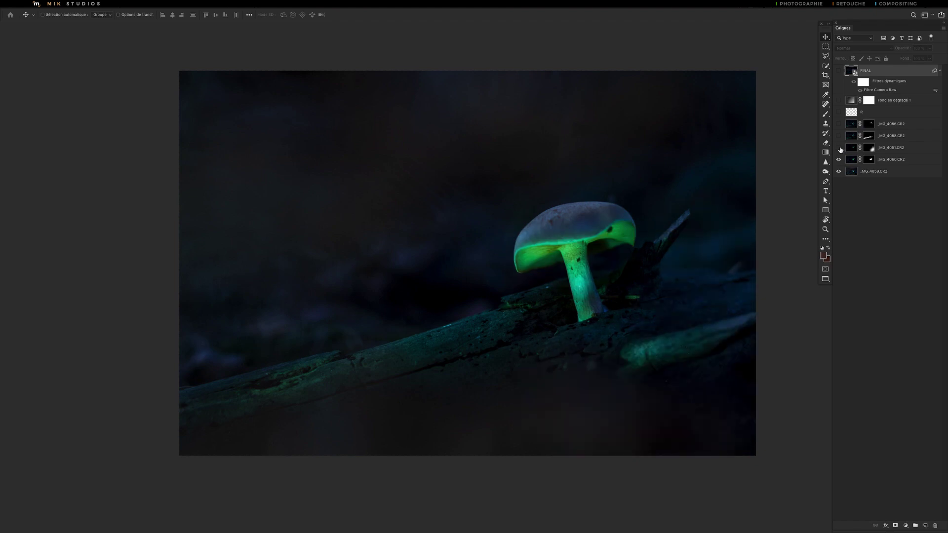
{"action": "left_click", "coordinate": [838, 148]}
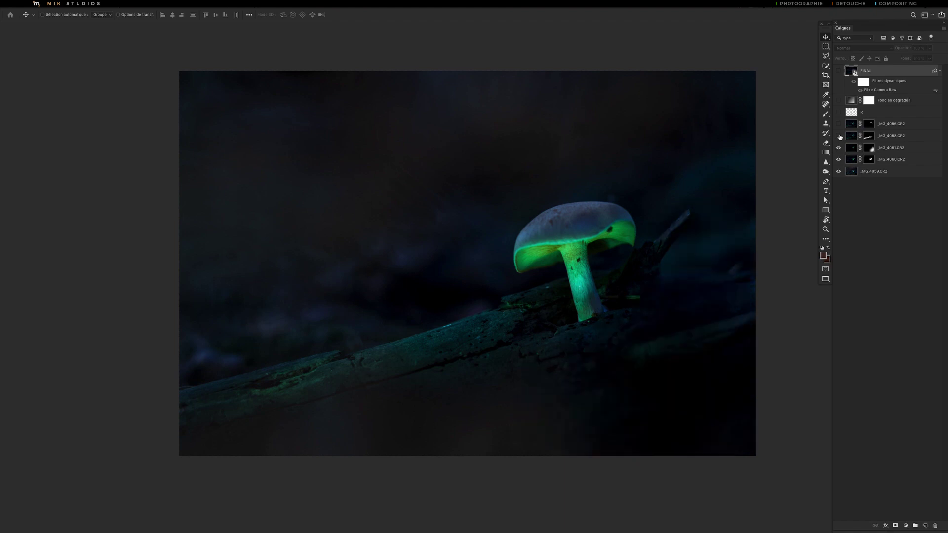
Step: Re-show _MG_4058, _MG_4056 and the R retouch layer, comparing the cap with each toggled
{"action": "left_click", "coordinate": [838, 136]}
{"action": "left_click", "coordinate": [838, 124]}
{"action": "left_click", "coordinate": [838, 124]}
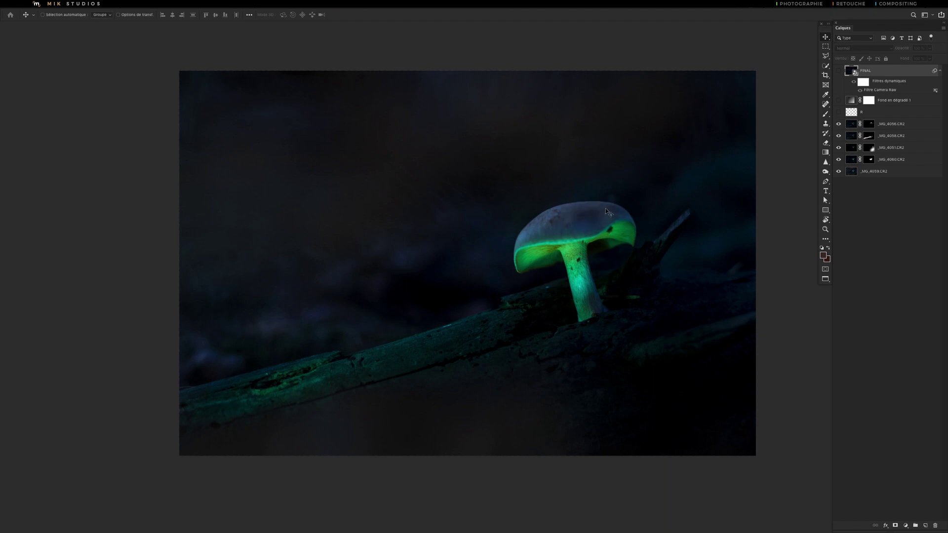
{"action": "left_click", "coordinate": [839, 124]}
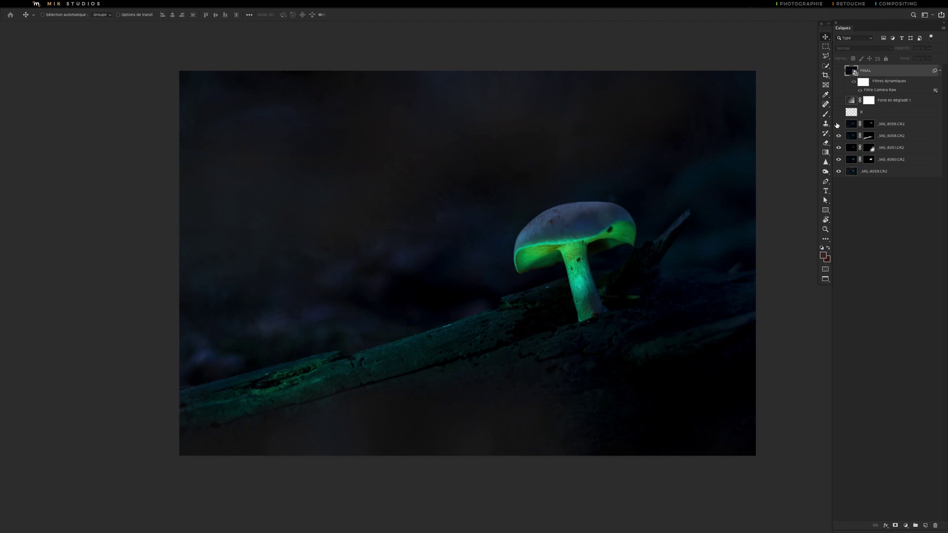
{"action": "left_click", "coordinate": [838, 124]}
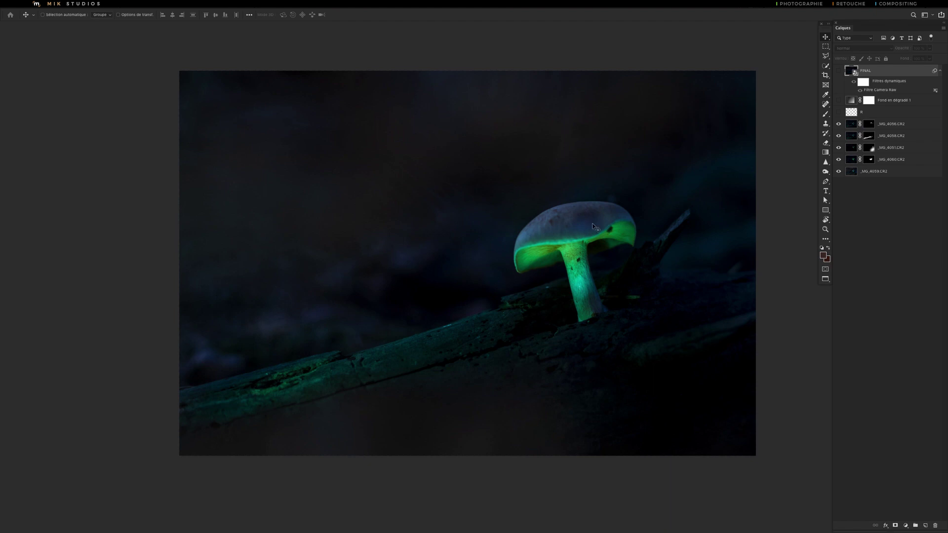
{"action": "left_click", "coordinate": [838, 113]}
{"action": "left_click", "coordinate": [838, 113]}
{"action": "left_click", "coordinate": [839, 113]}
Step: Show the Fond en dégradé 1 green glow, comparing it on and off, then show FINAL
{"action": "left_click", "coordinate": [839, 100]}
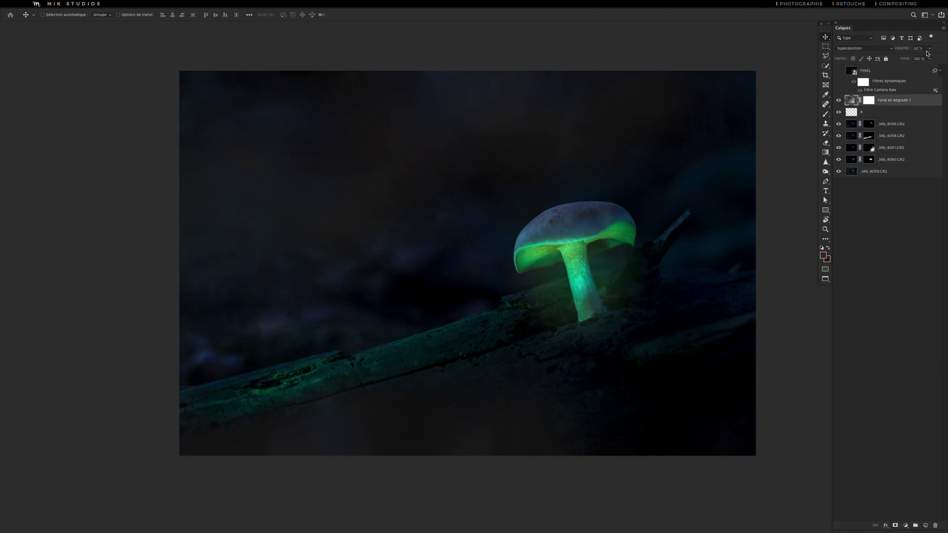
{"action": "left_click", "coordinate": [838, 100]}
{"action": "left_click", "coordinate": [838, 100]}
{"action": "left_click", "coordinate": [839, 71]}
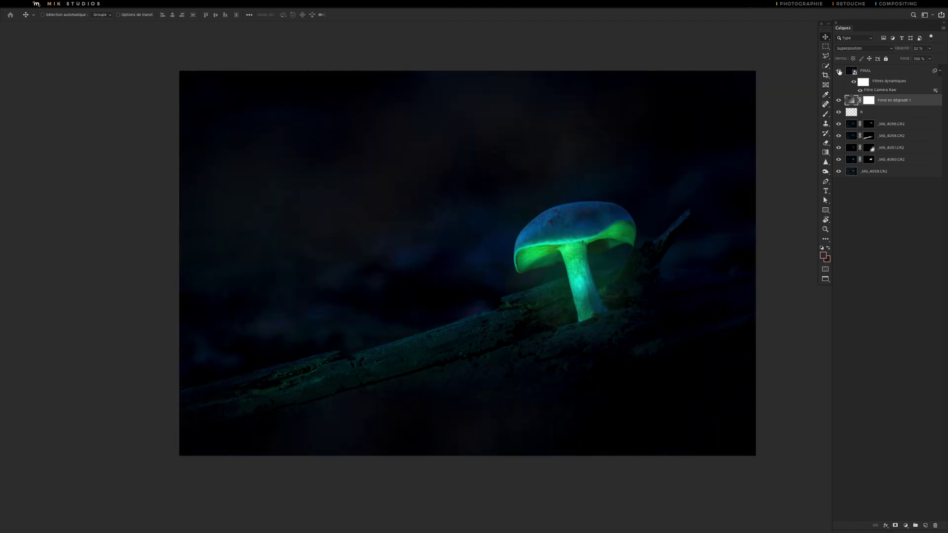